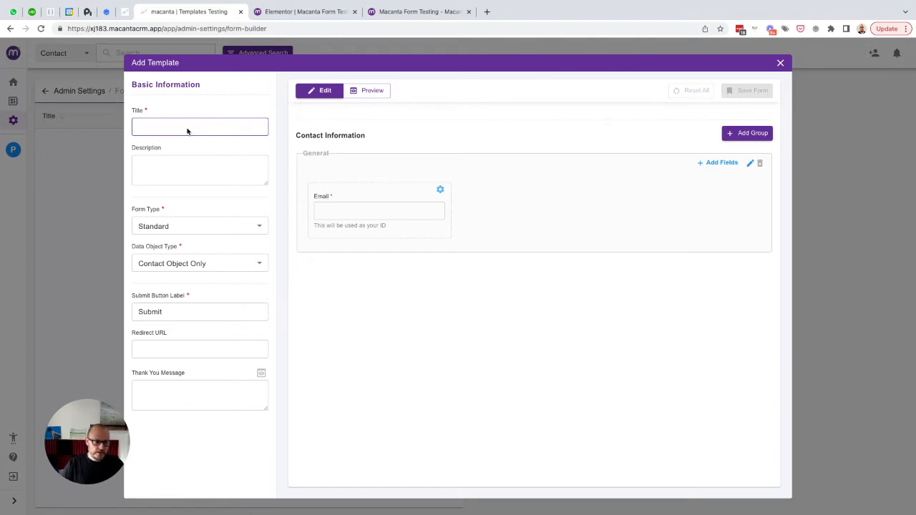
- Title the new form 'Simple Form' and bring up the Form Type choices
type("Simple Form")
left_click(189, 162)
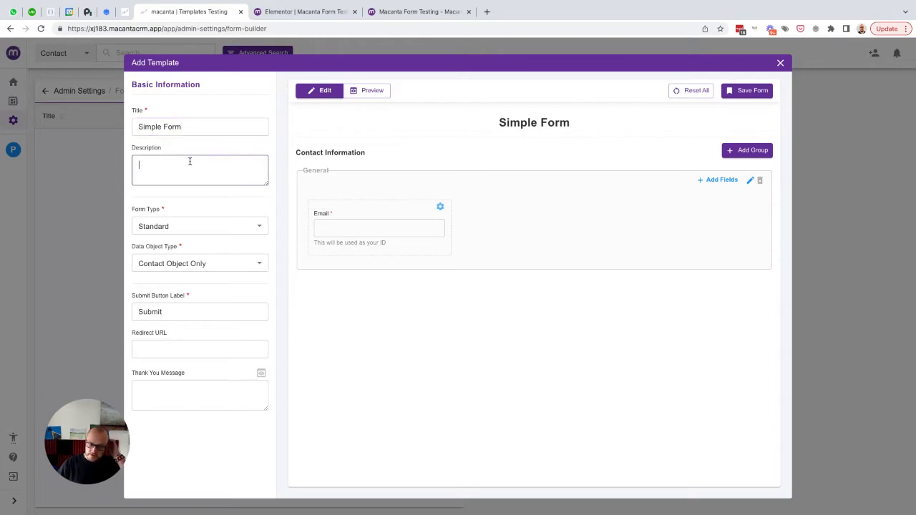
left_click(207, 225)
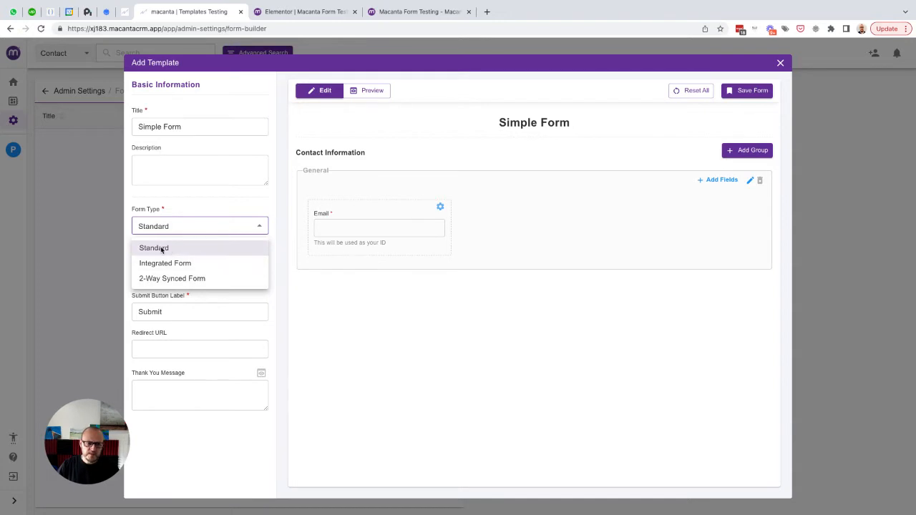
- Keep the Standard type, link the form to Companies via Key Contact, and select the Submit label
left_click(160, 248)
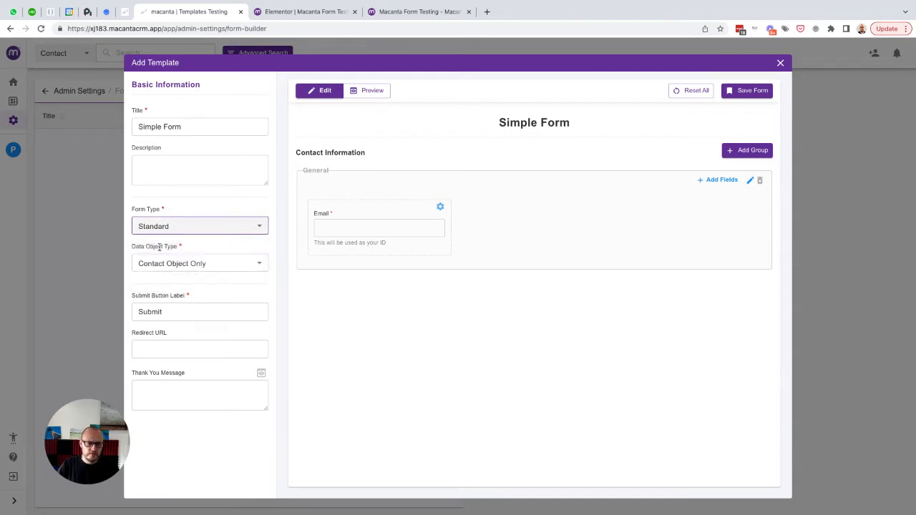
left_click(259, 265)
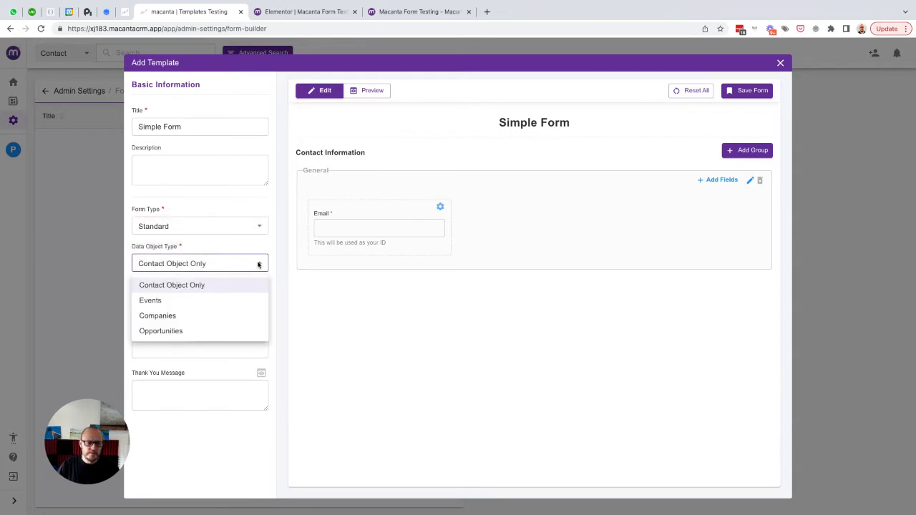
left_click(152, 319)
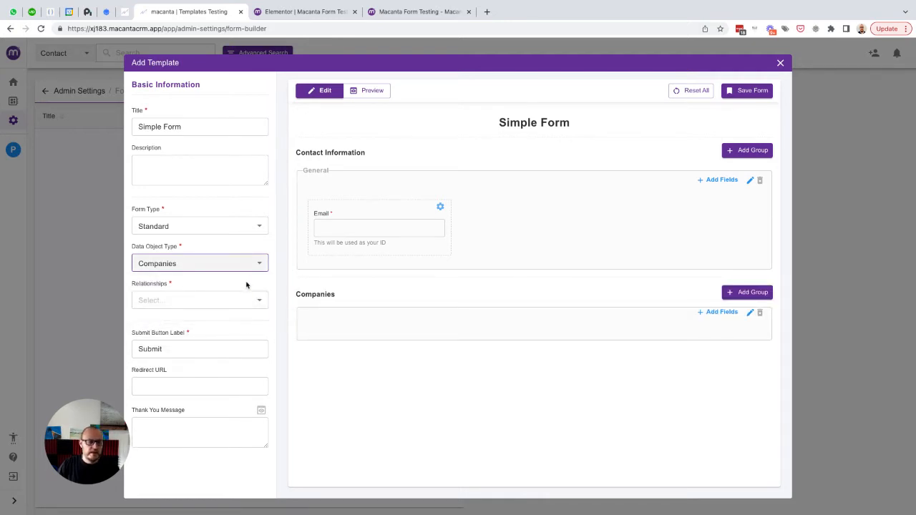
left_click(179, 302)
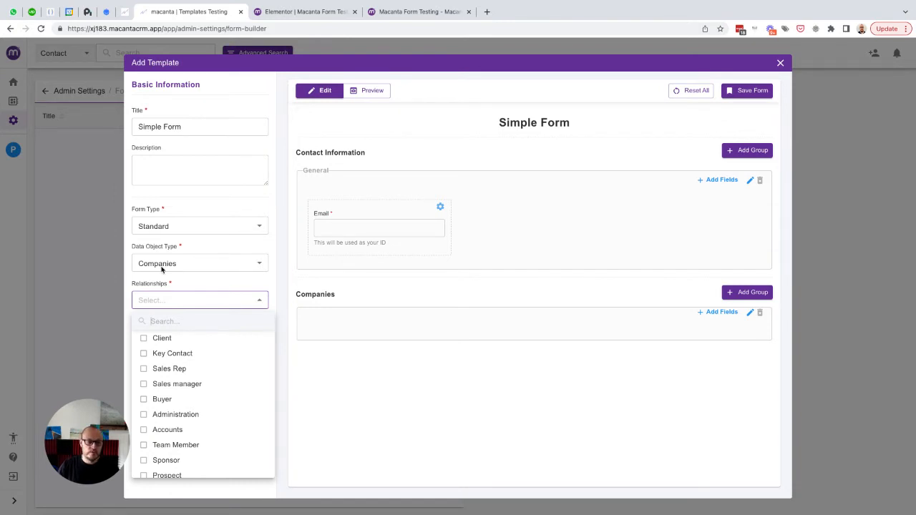
left_click(167, 354)
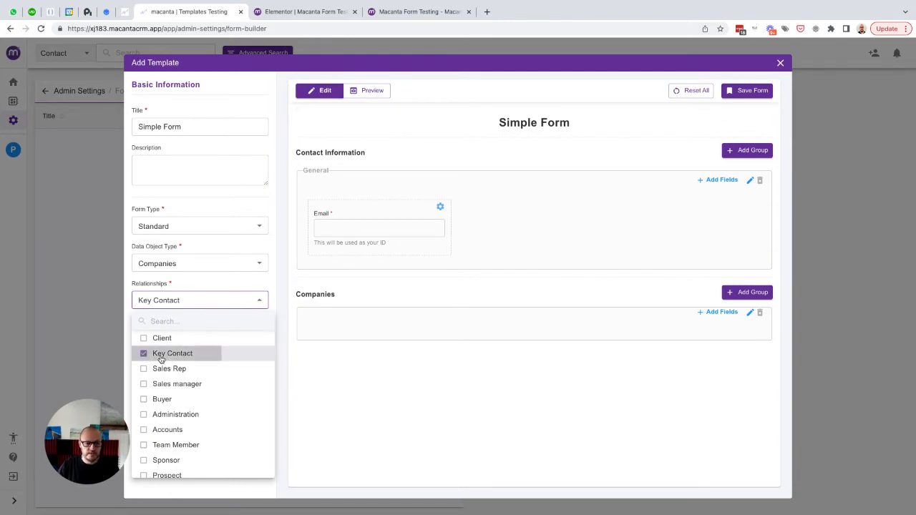
left_click(242, 285)
left_click(166, 351)
left_click_drag(160, 350, 136, 349)
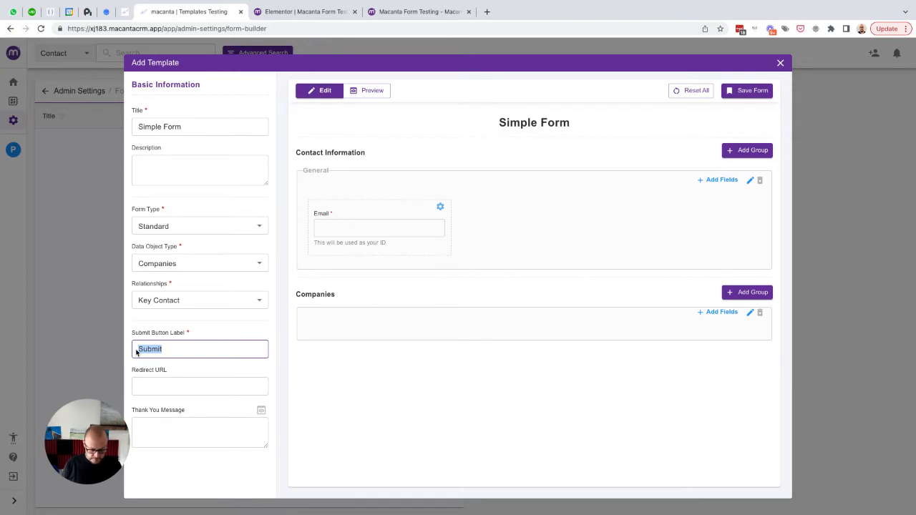
- Label the button 'Send Your Enquiry' with thank-you text 'We received your enquiry. You can now close this page'
type("Send Yo")
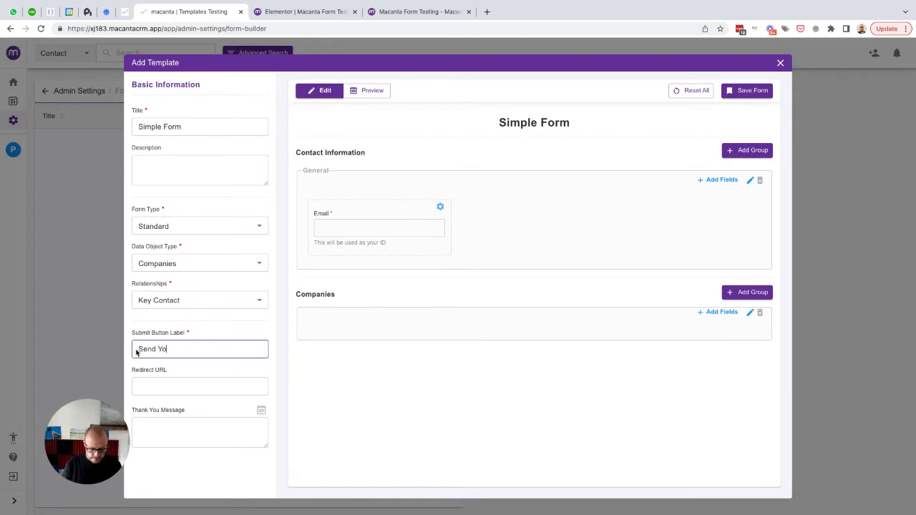
type("ur Enquiry")
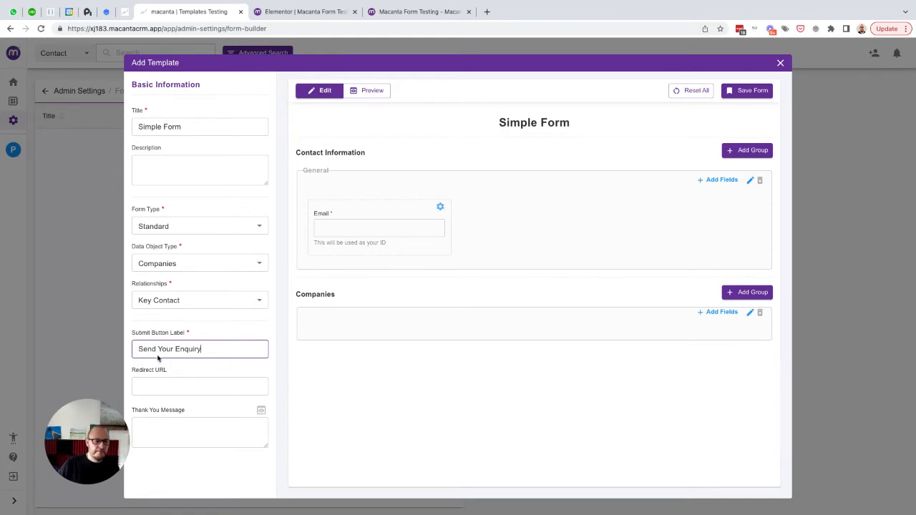
left_click(168, 387)
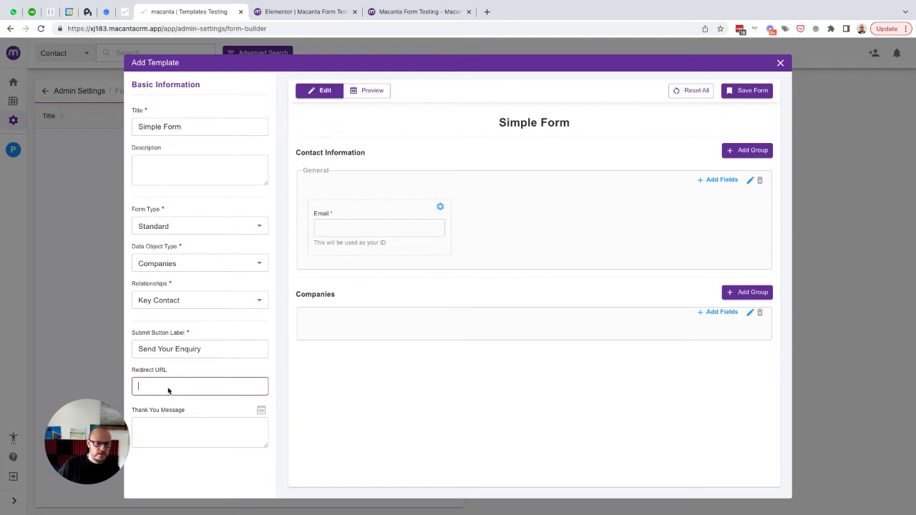
left_click(160, 422)
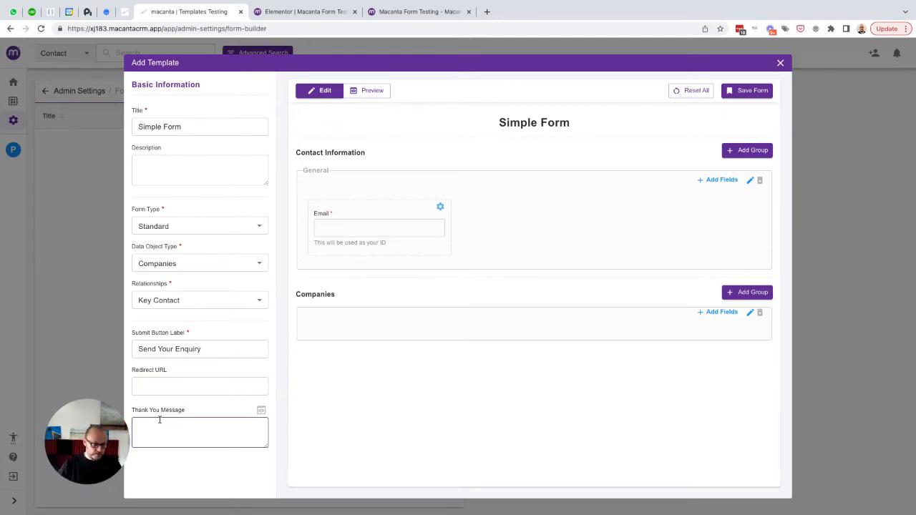
type("We received your enquiry")
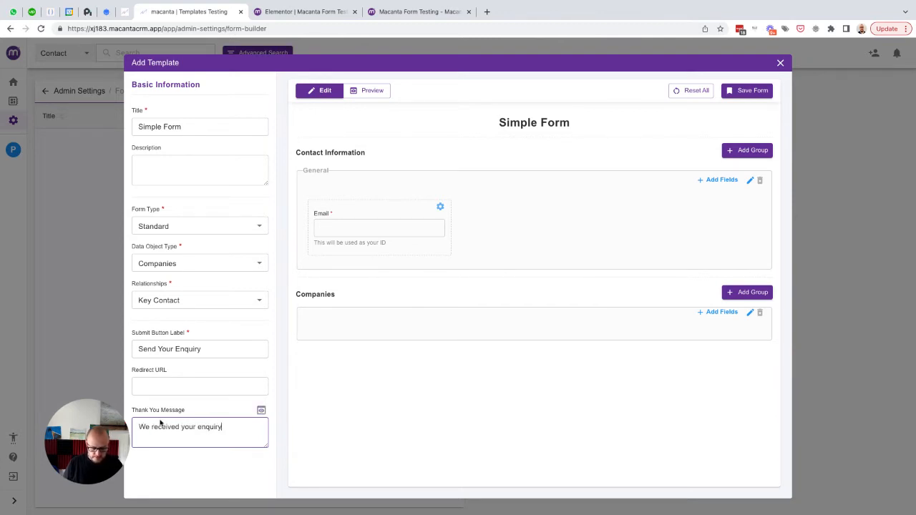
type(". ")
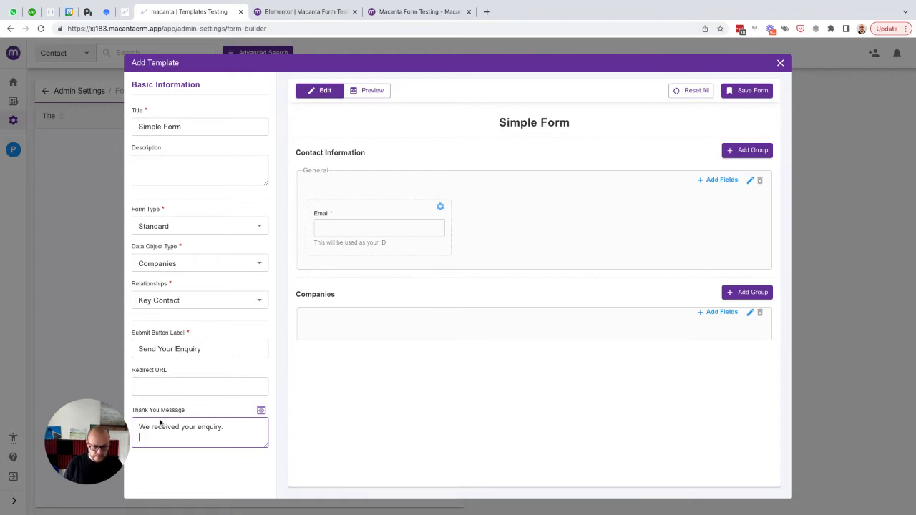
type("You can no")
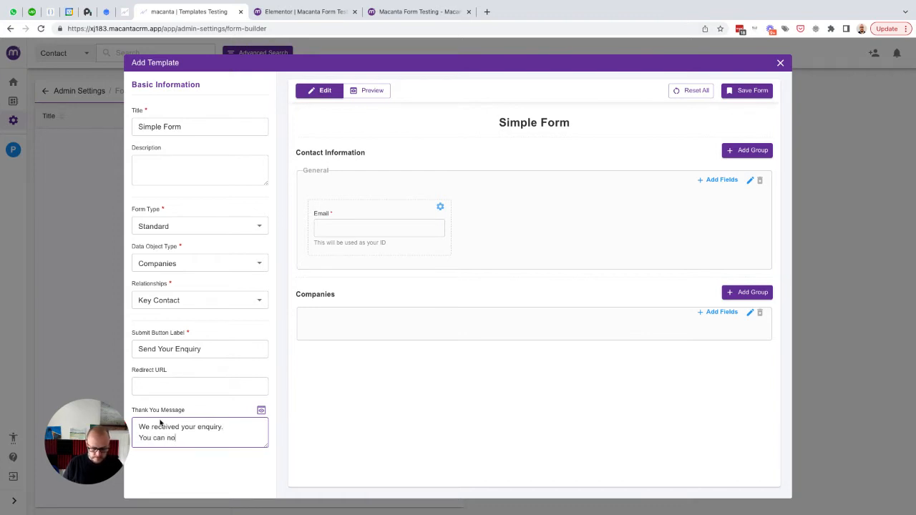
type("w close this")
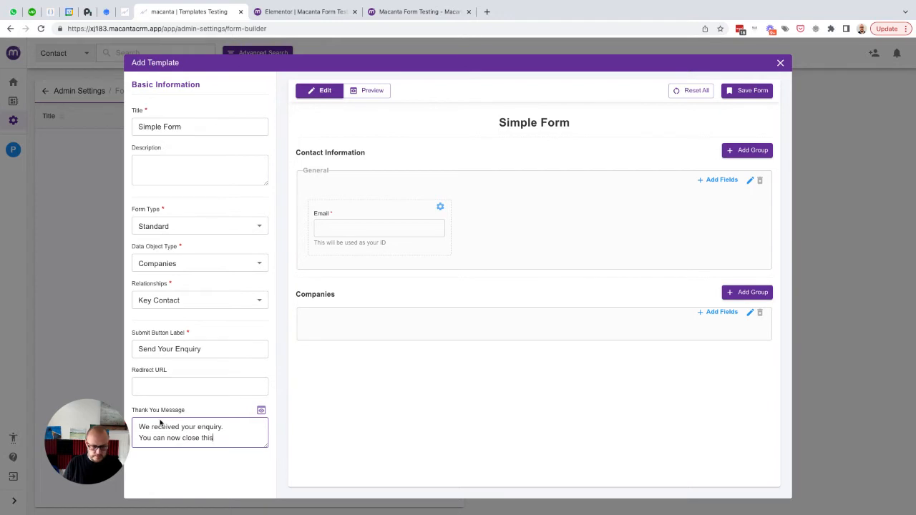
type(" page.")
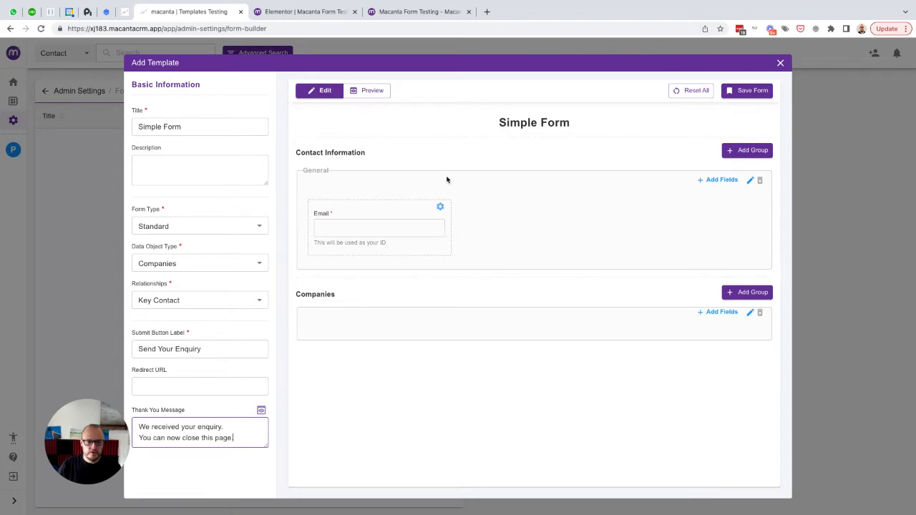
- Add First Name, Last Name and Phone No. to the General group, moving First Name above Email
left_click(712, 182)
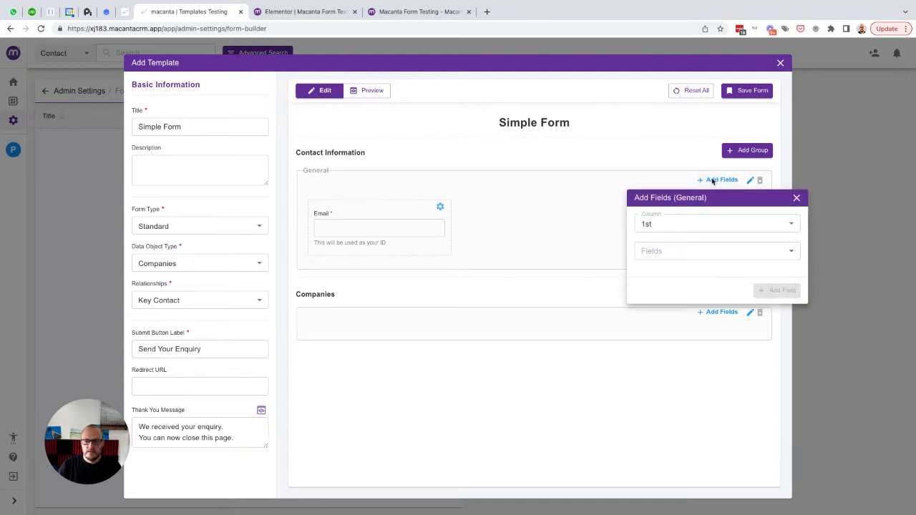
left_click(668, 253)
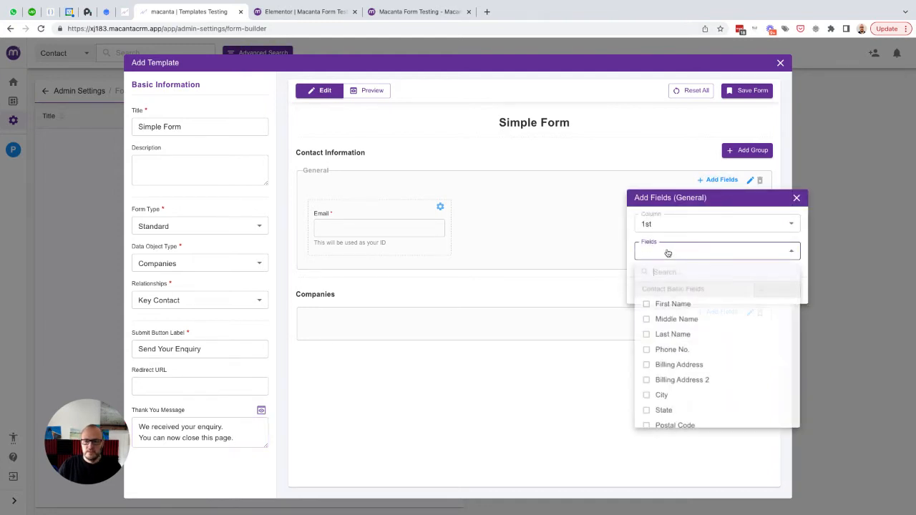
left_click(668, 306)
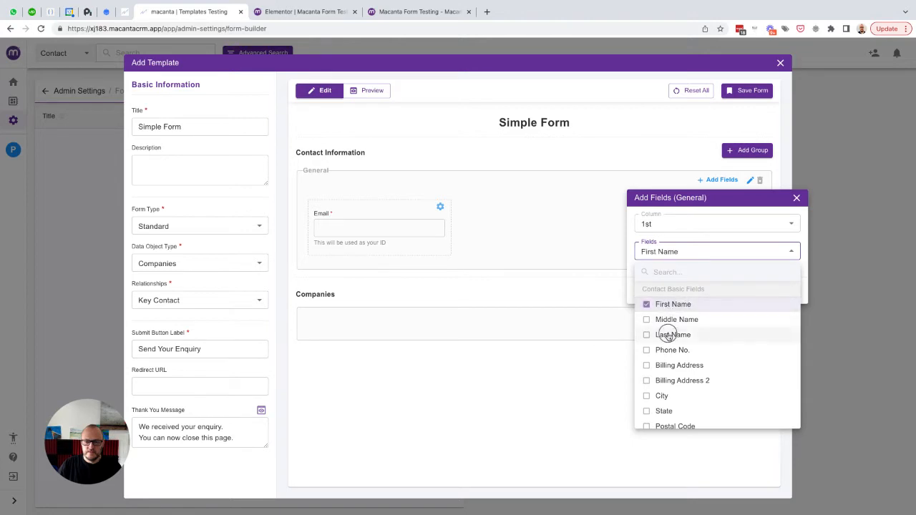
left_click(667, 335)
left_click(665, 350)
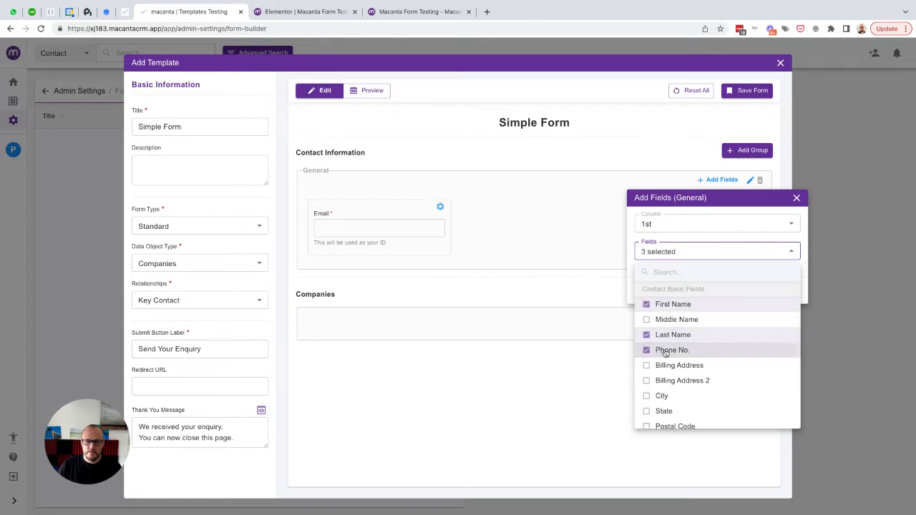
left_click(634, 244)
left_click(773, 290)
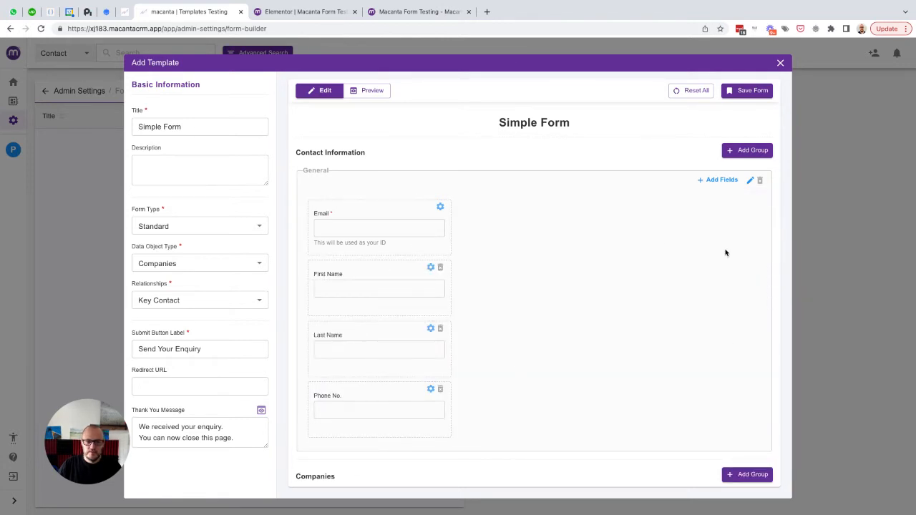
left_click_drag(372, 272, 373, 206)
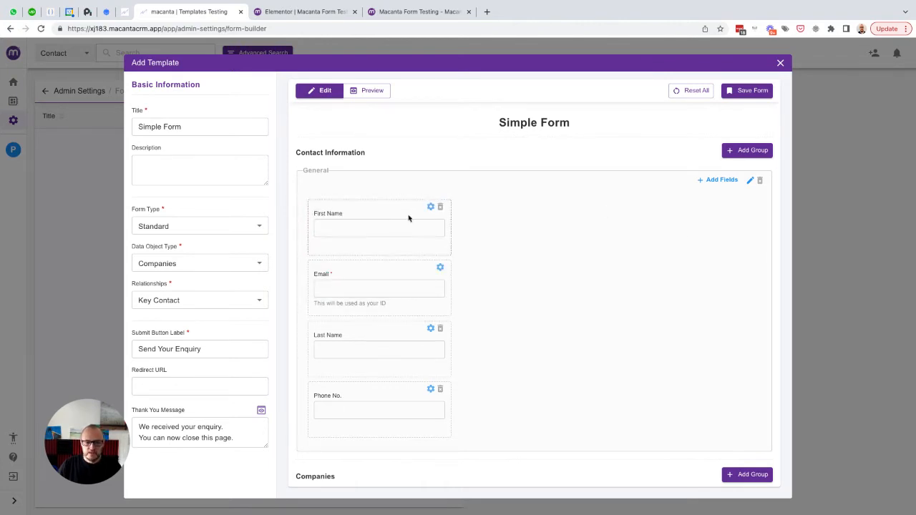
- Give the General group 4 columns and line up First Name, Last Name, Email and Phone No. in one row
left_click(750, 181)
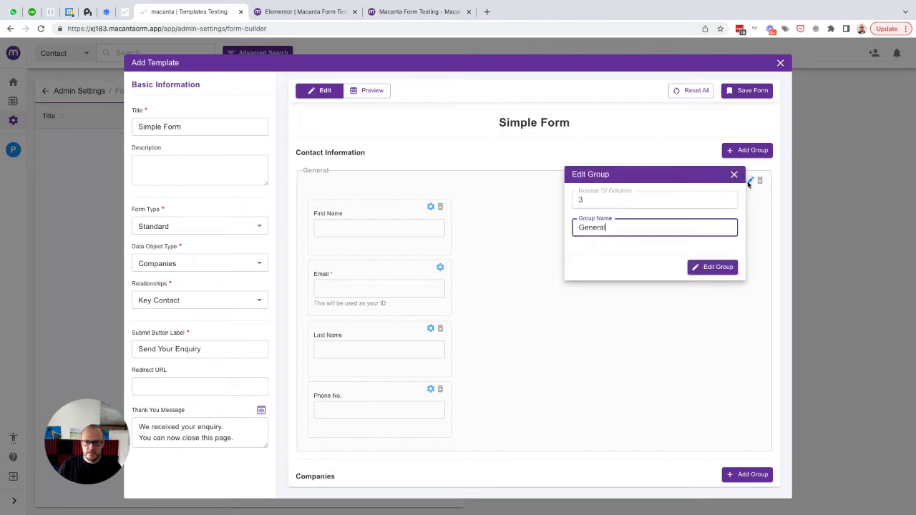
left_click(729, 198)
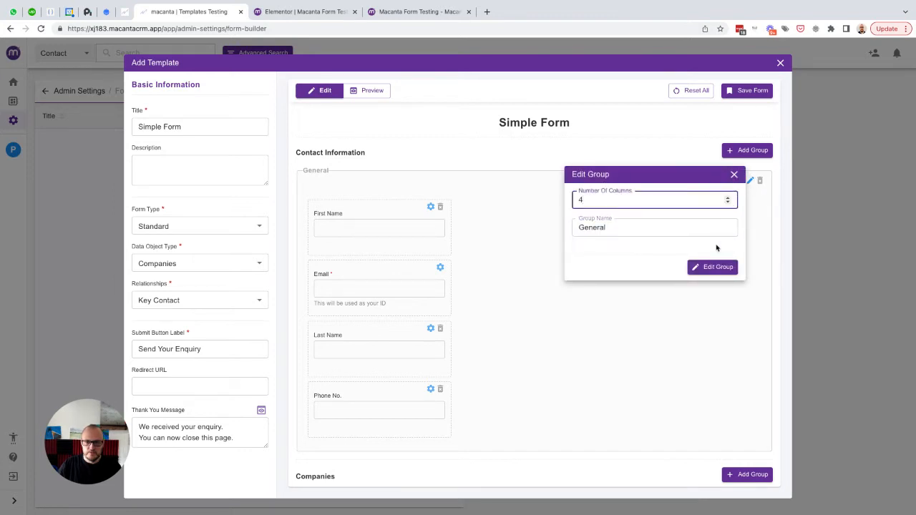
left_click(705, 267)
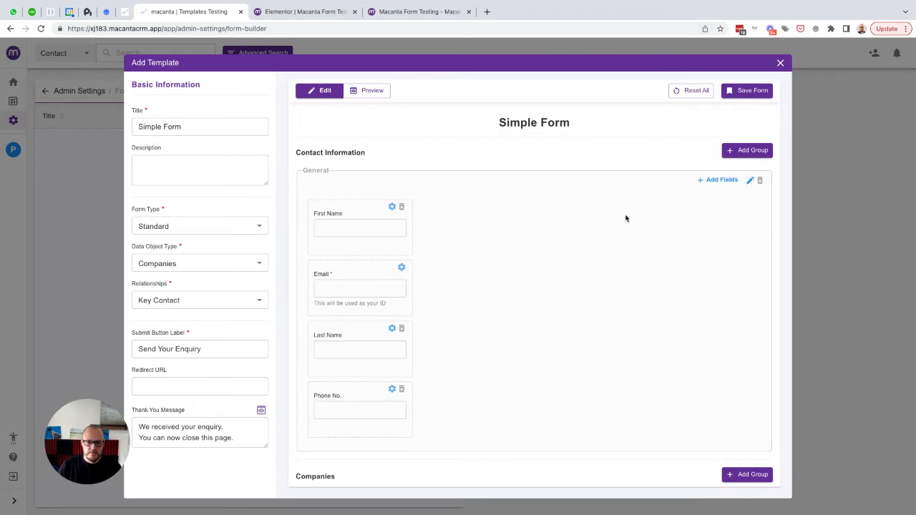
left_click_drag(384, 329, 483, 226)
left_click_drag(377, 271, 603, 214)
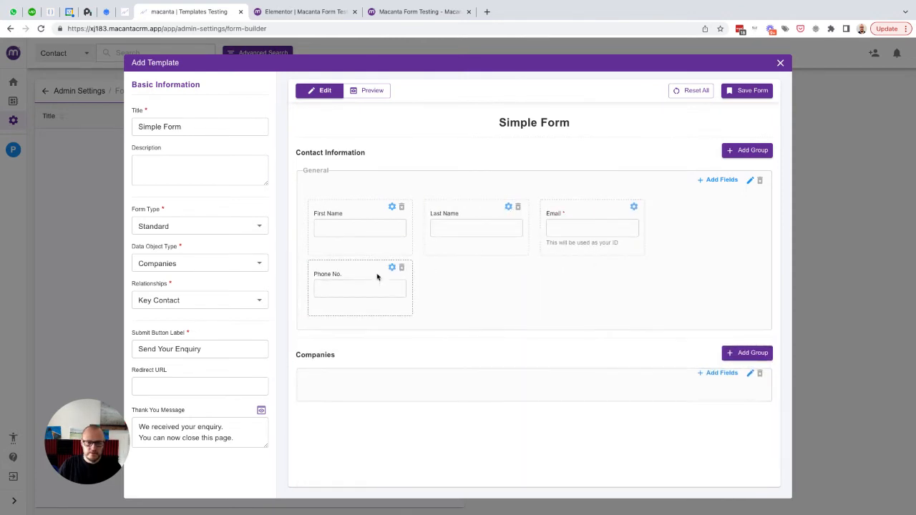
left_click_drag(352, 272, 702, 218)
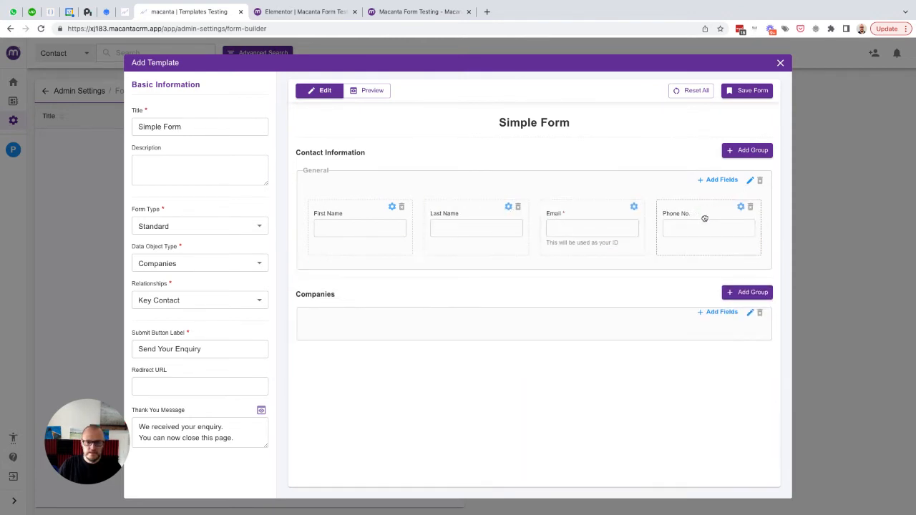
- Open the Phone No. field settings to work on a tooltip, then close them
left_click(741, 209)
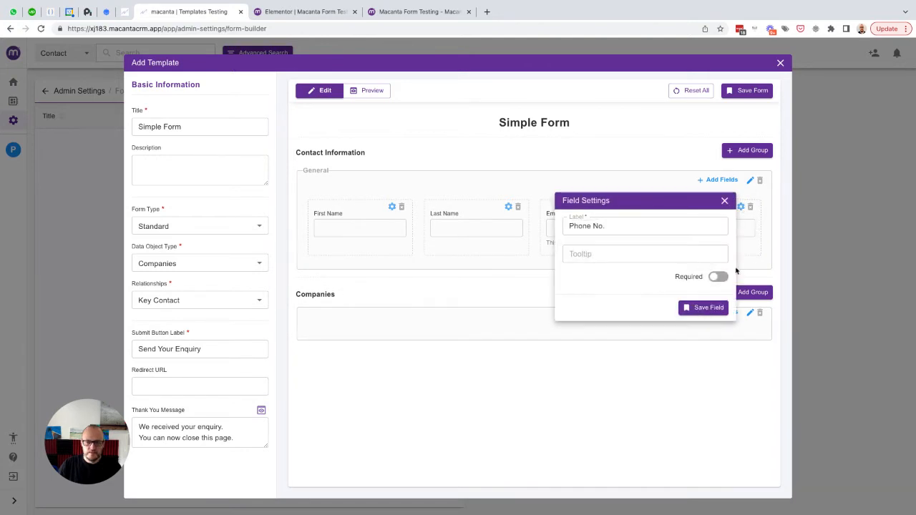
left_click(622, 253)
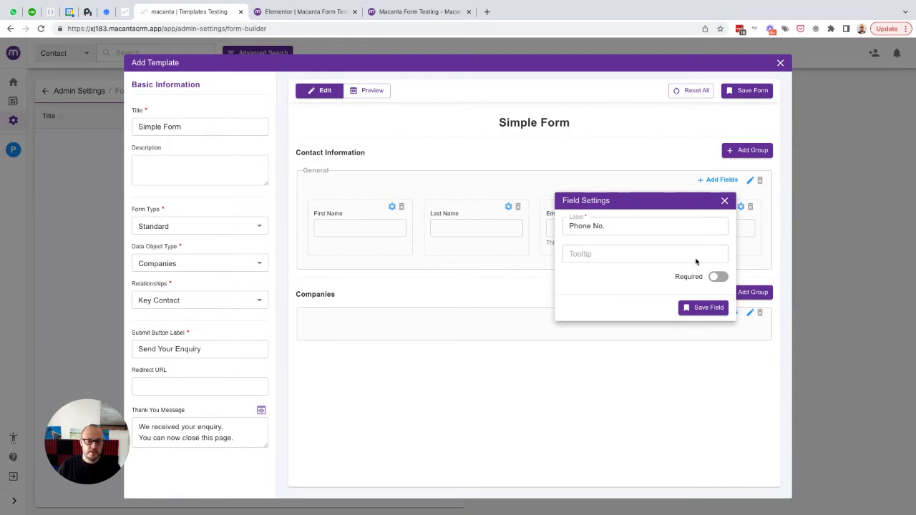
left_click(724, 202)
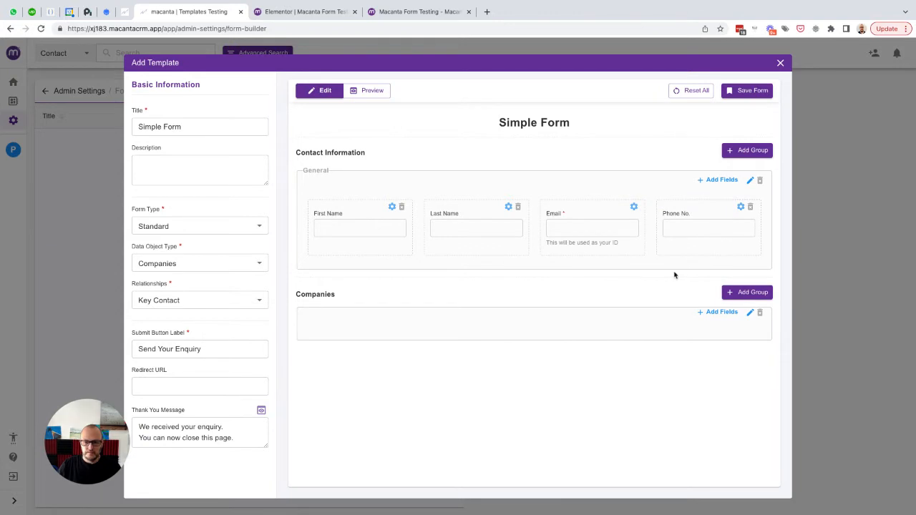
- Add the Company Name and Company Address fields to the Companies group and save the form
left_click(710, 313)
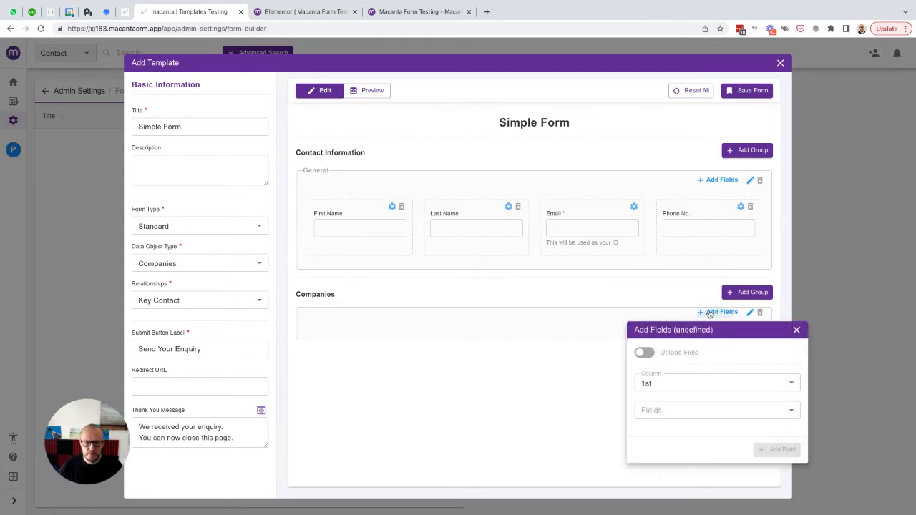
left_click(672, 412)
scroll(673, 413, "down", 1)
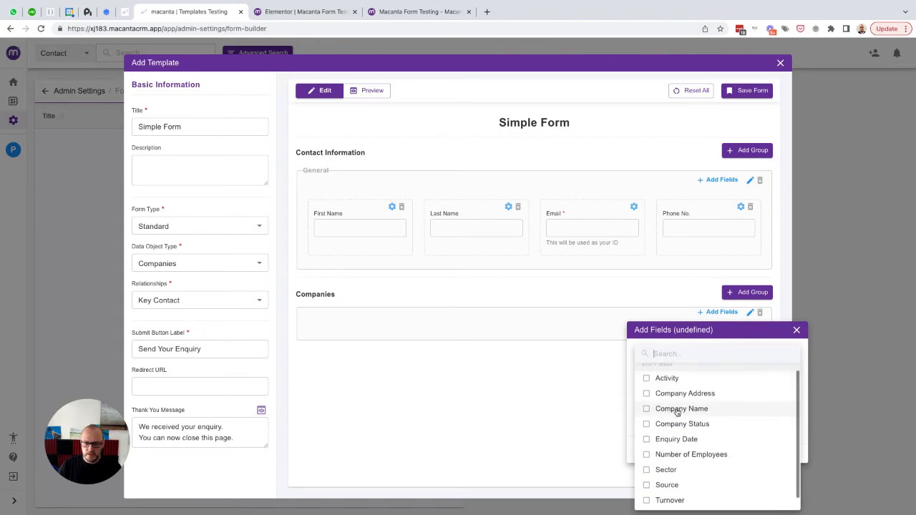
left_click(676, 409)
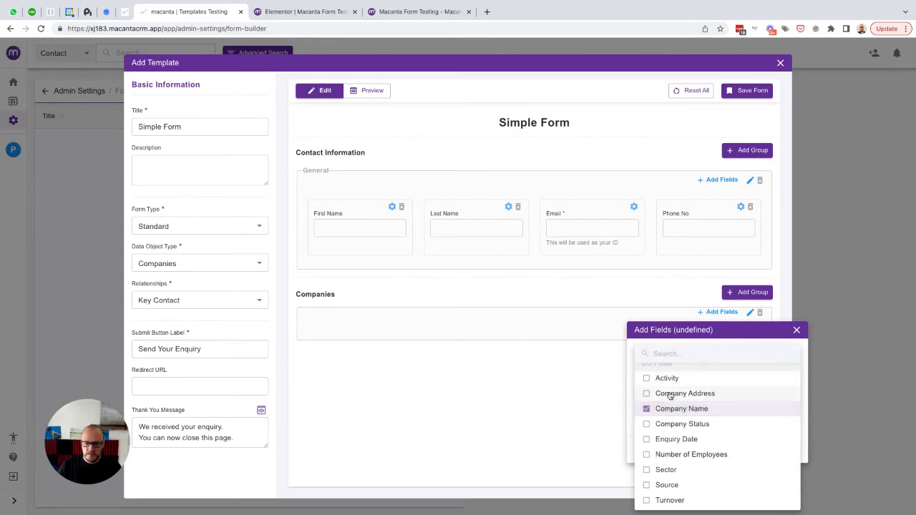
left_click(670, 394)
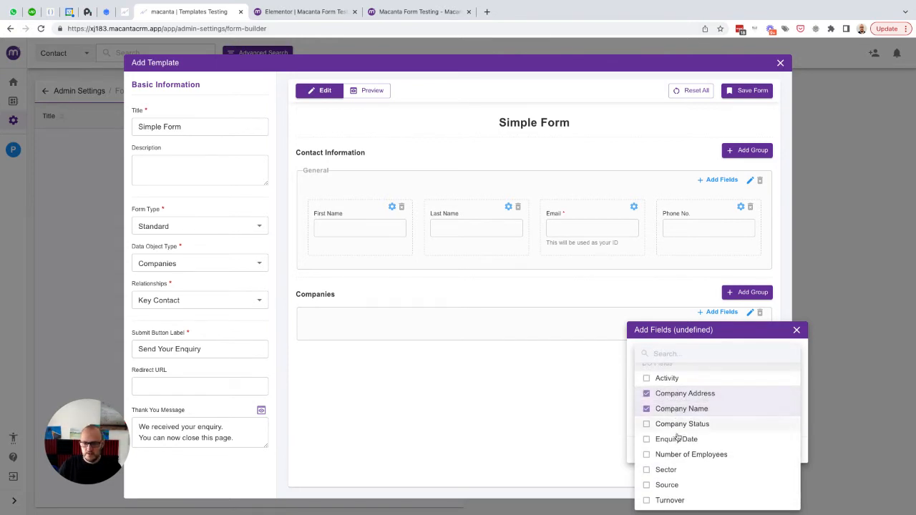
scroll(675, 433, "down", 1)
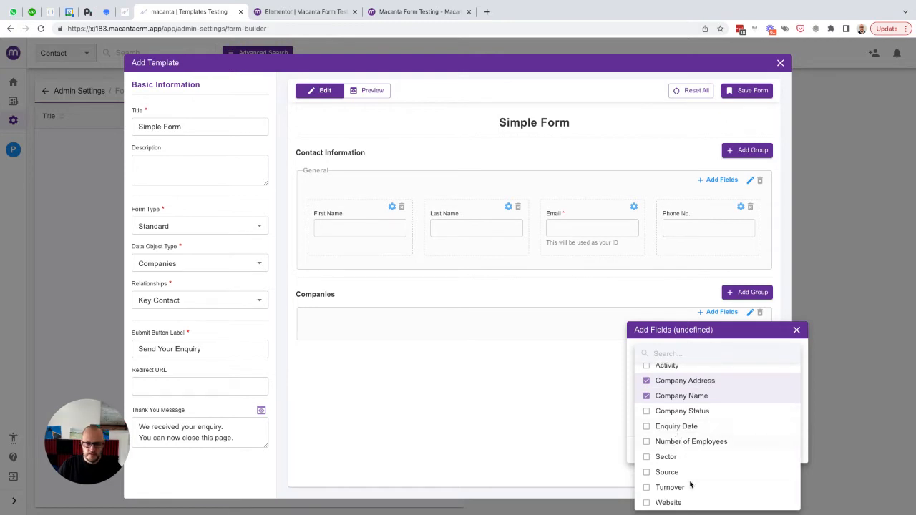
left_click(630, 408)
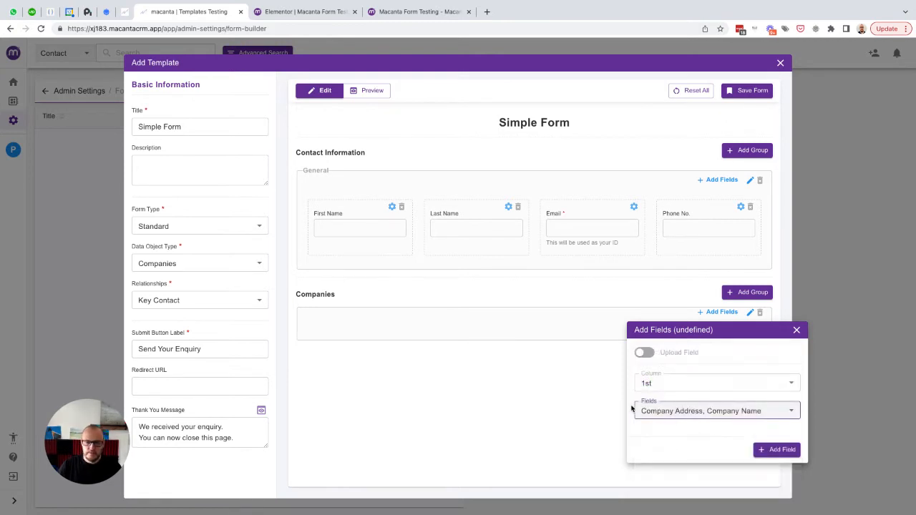
left_click(764, 449)
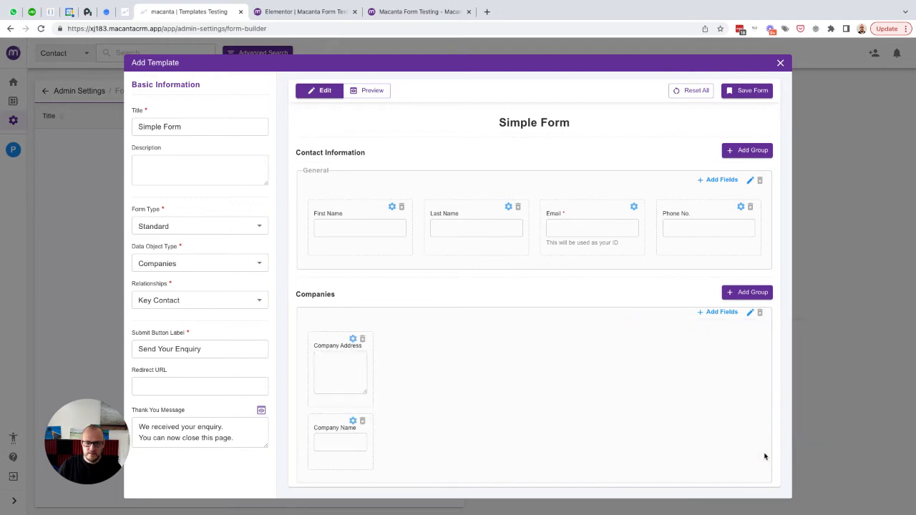
left_click(748, 91)
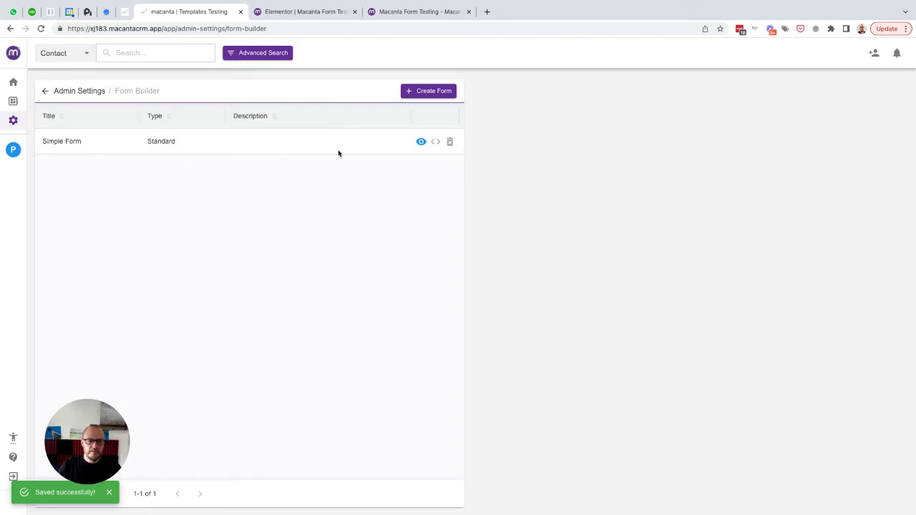
- Rename the Companies group 'Company Details' with 1 column, place Company Name first, then save and preview
left_click(421, 141)
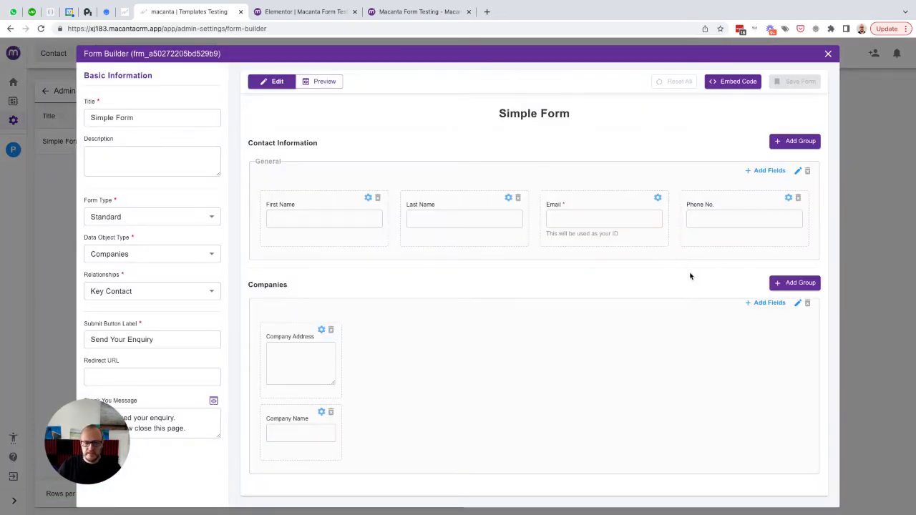
left_click(798, 302)
left_click(776, 323)
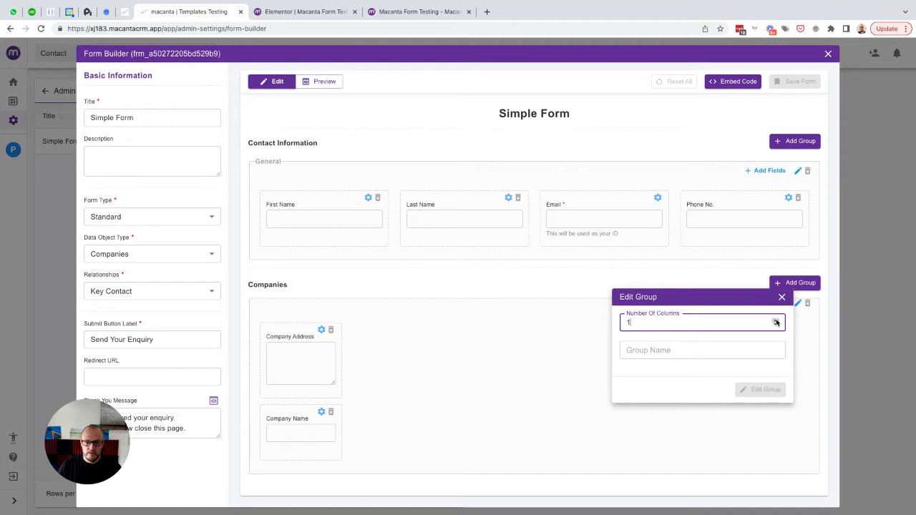
left_click(647, 351)
type("Company Details")
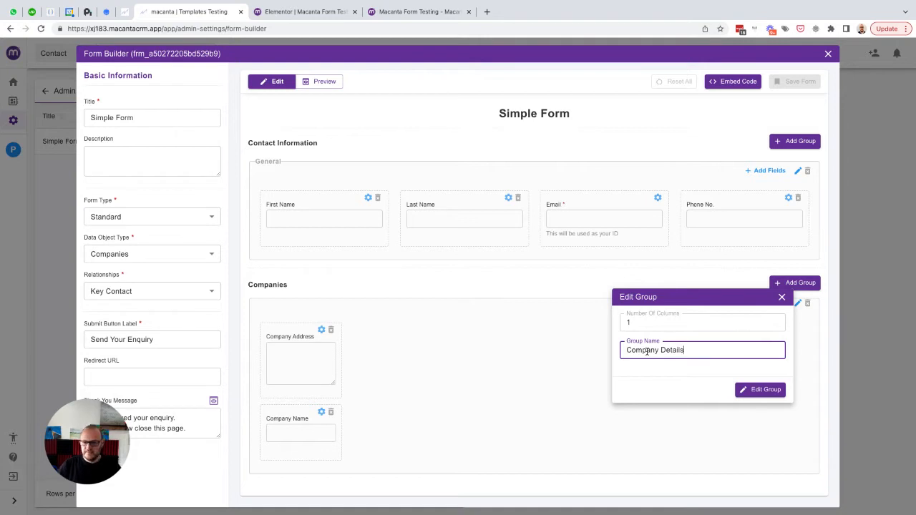
left_click(748, 389)
left_click_drag(361, 420, 359, 344)
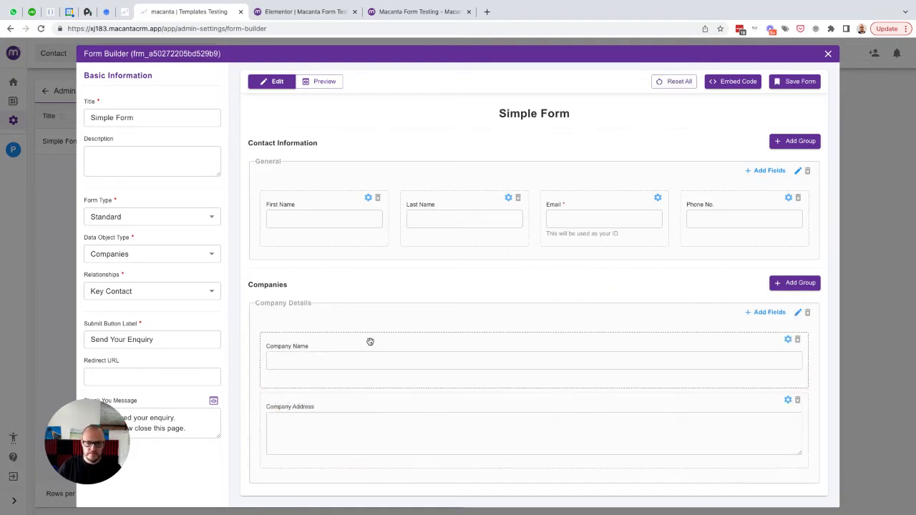
left_click(783, 83)
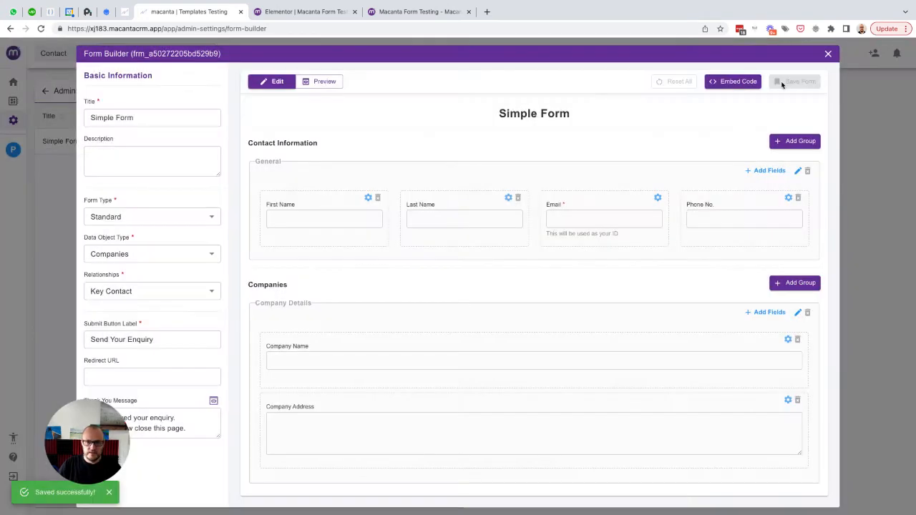
left_click(322, 84)
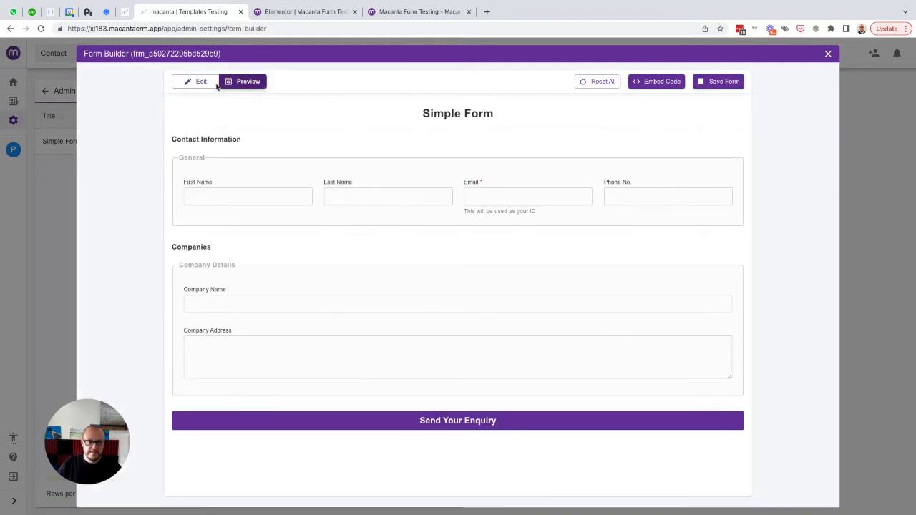
- Copy the Simple Form's JavaScript snippet from the Embed Code dialog
left_click(201, 82)
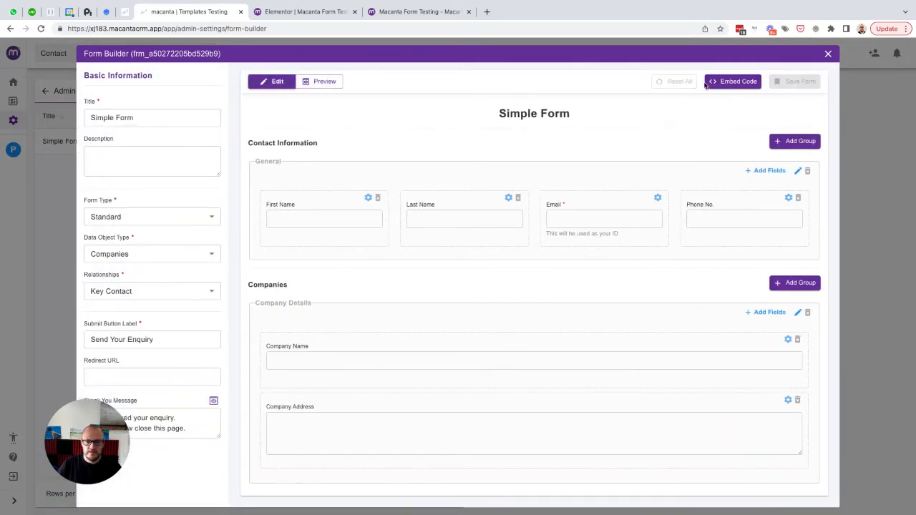
left_click(734, 81)
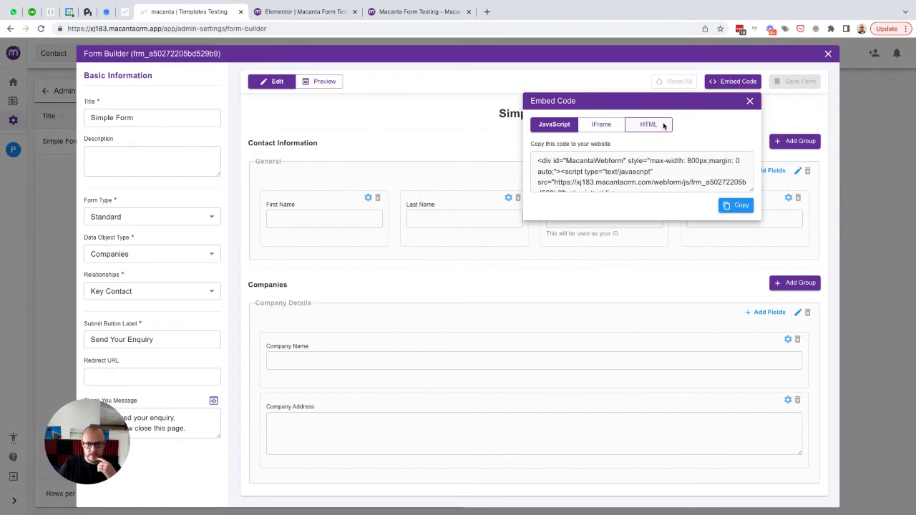
left_click(737, 207)
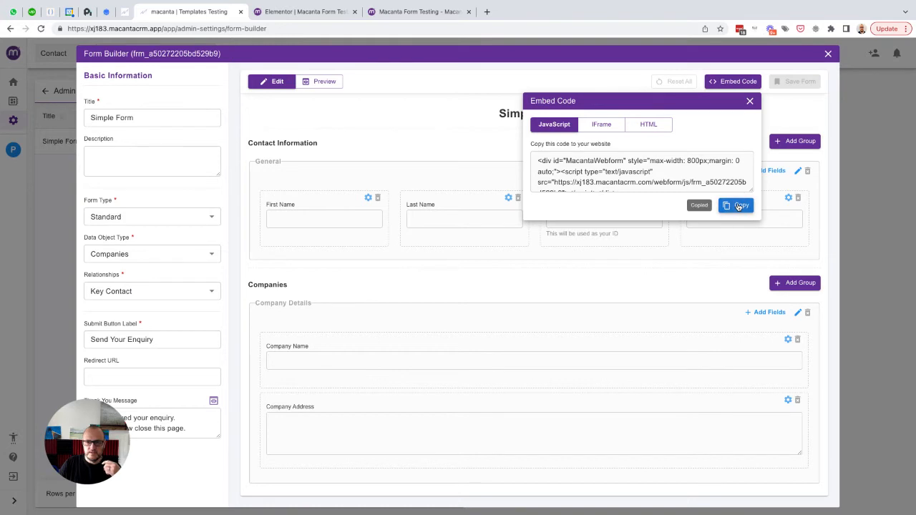
left_click(749, 101)
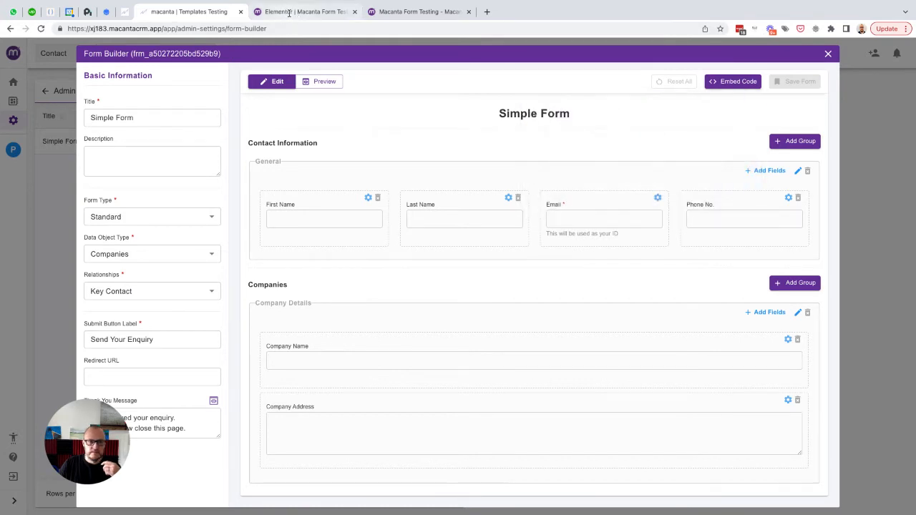
left_click(289, 12)
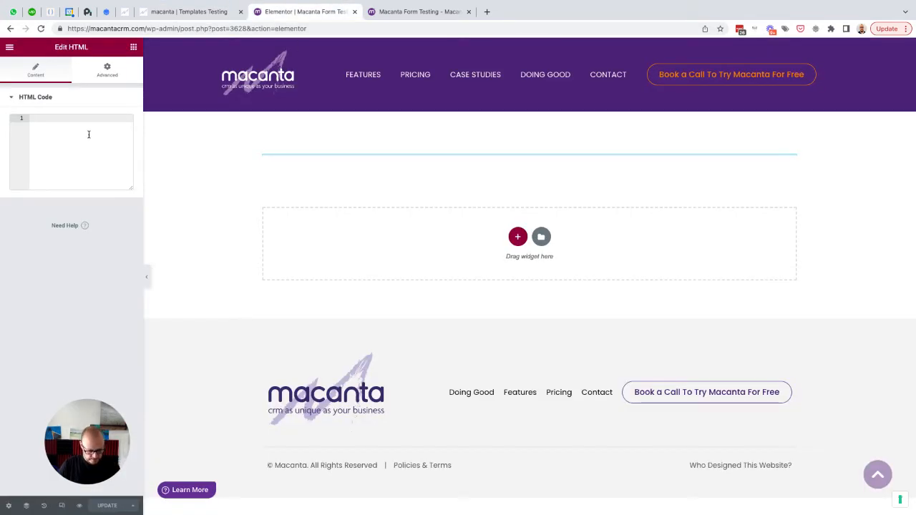
- Paste the Macanta embed code into the Elementor HTML widget and update the page
key("ctrl+v")
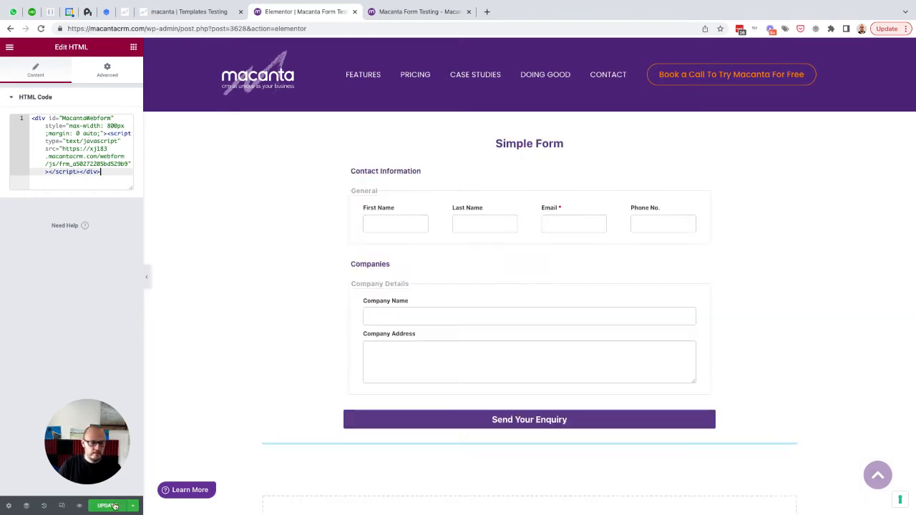
left_click(103, 506)
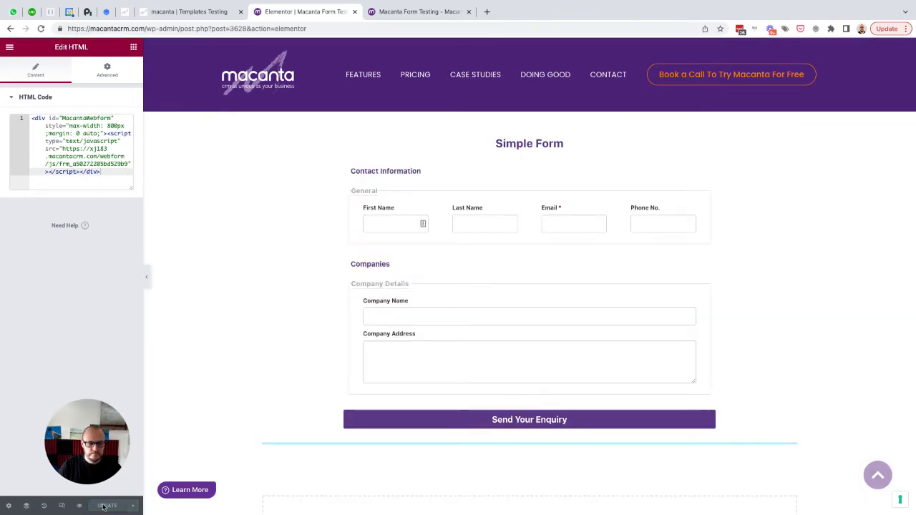
- Reload the live form page and enter the contact's e-mail, phone number and company name
left_click(422, 11)
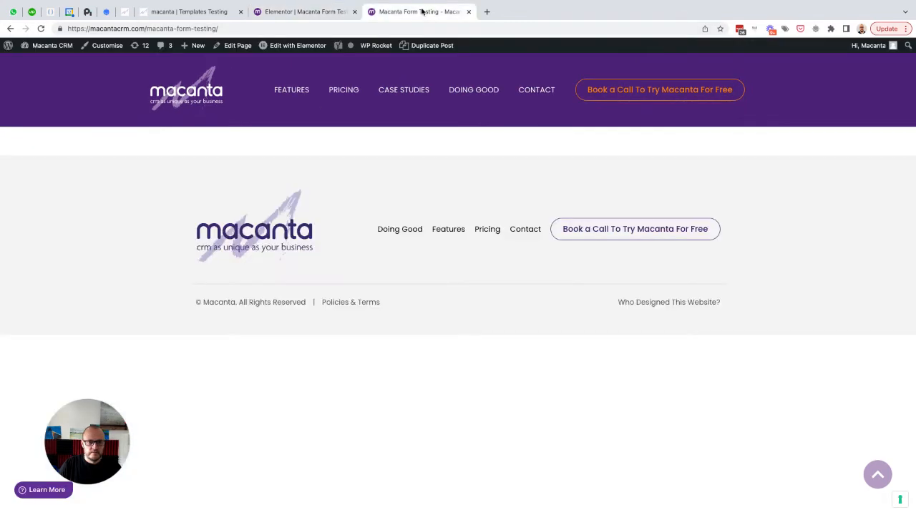
left_click(41, 29)
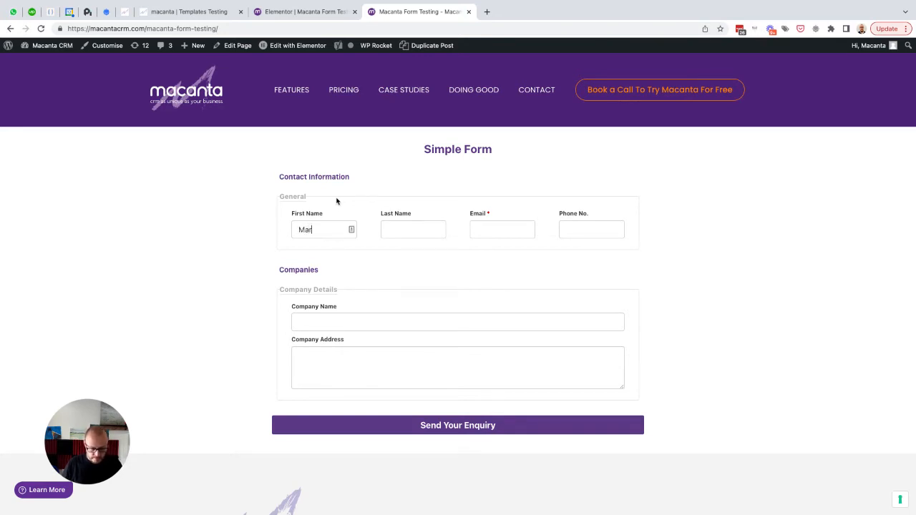
type("tha")
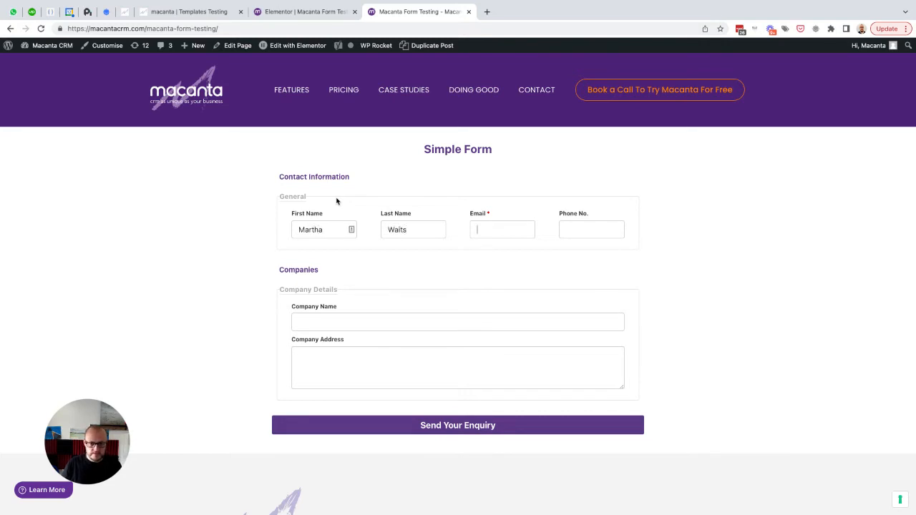
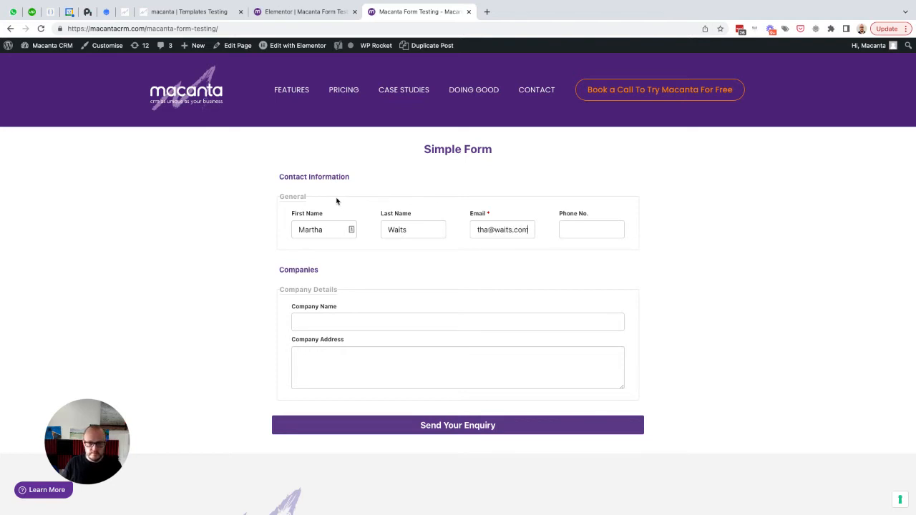
key("Tab")
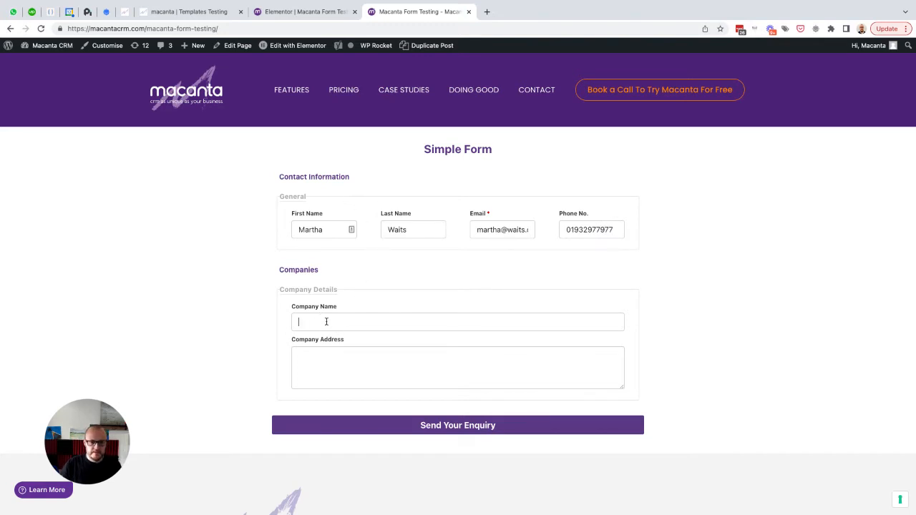
type("Martha")
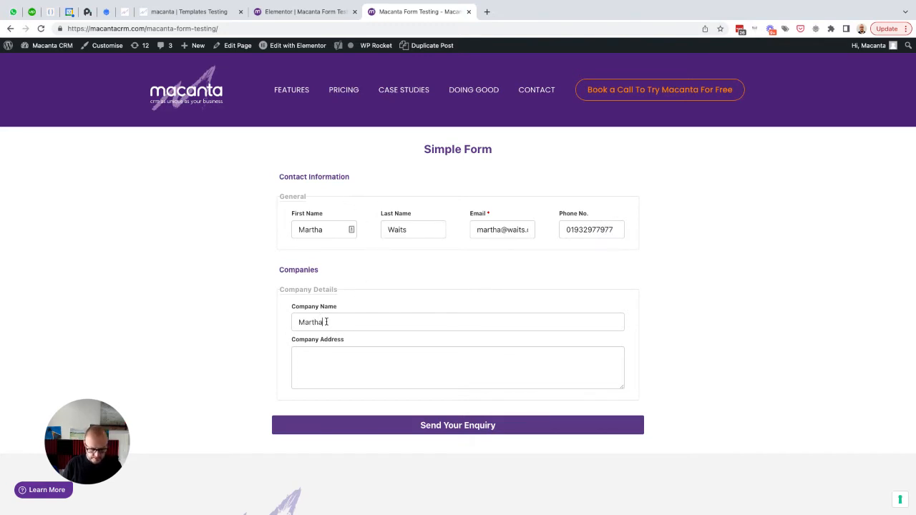
type(" and The")
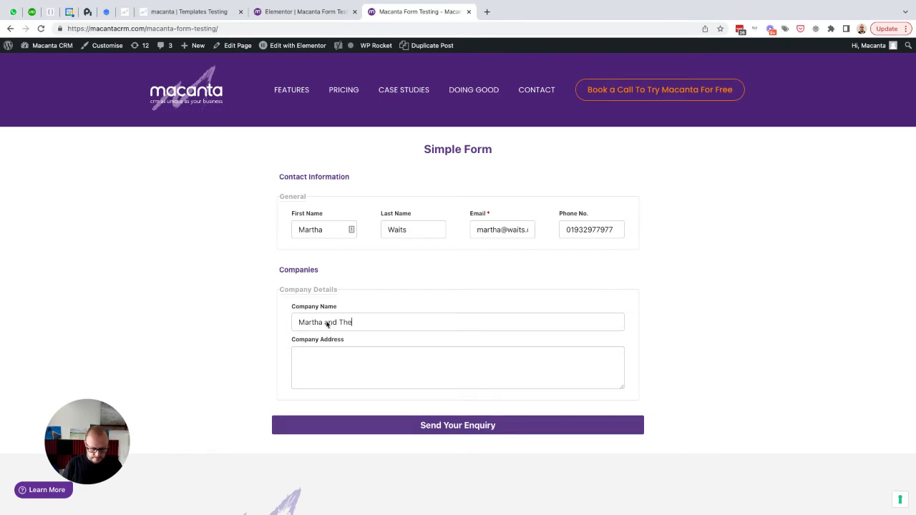
type(" Cats")
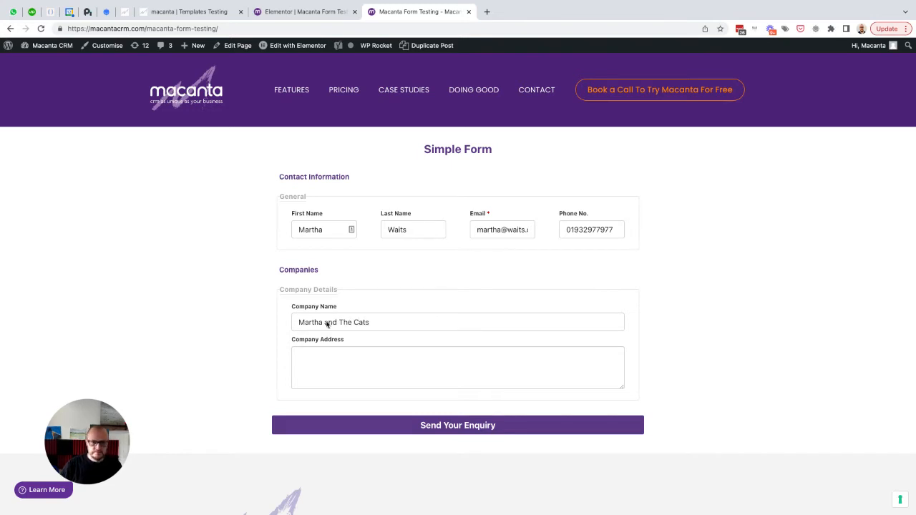
- Complete the company address, submit the enquiry and dismiss the thank-you confirmation
left_click(324, 355)
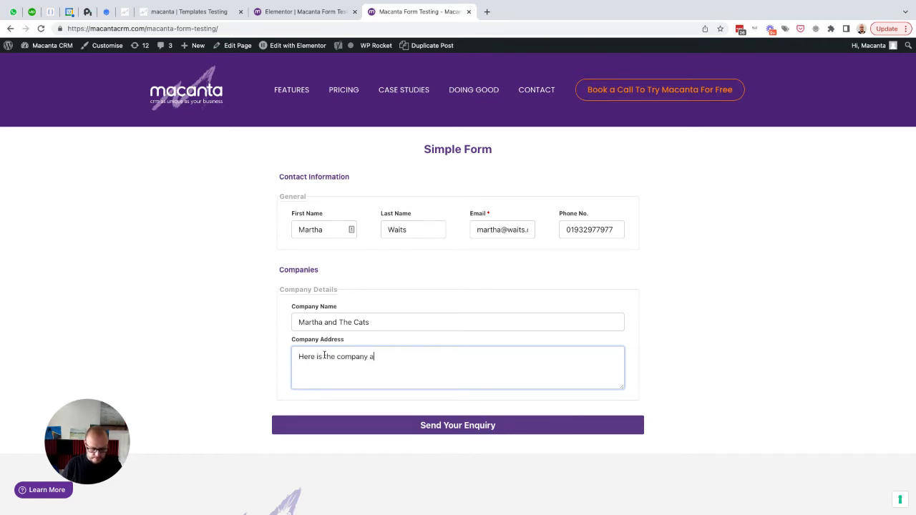
type(".")
left_click(176, 362)
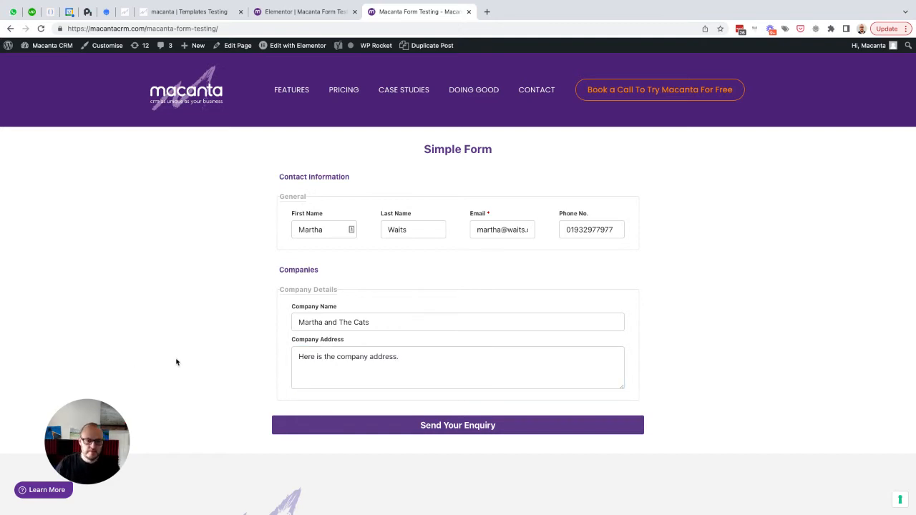
left_click(452, 426)
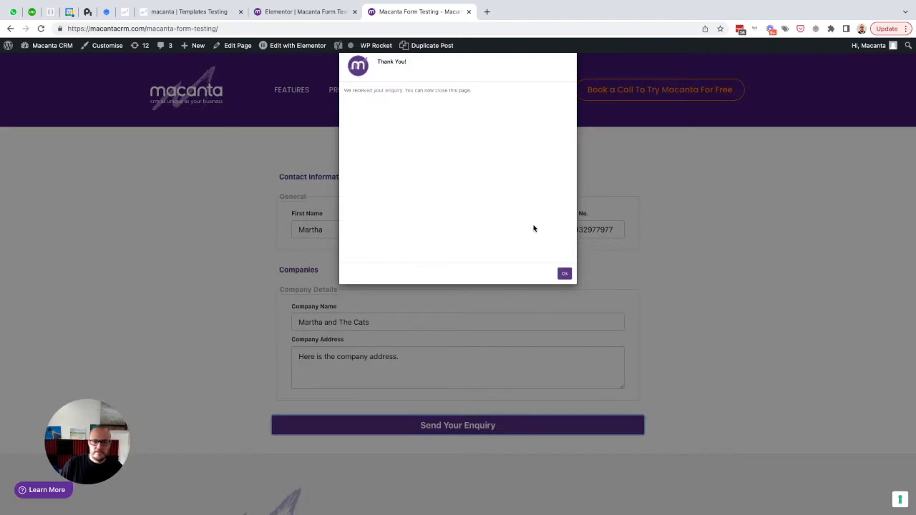
left_click(564, 275)
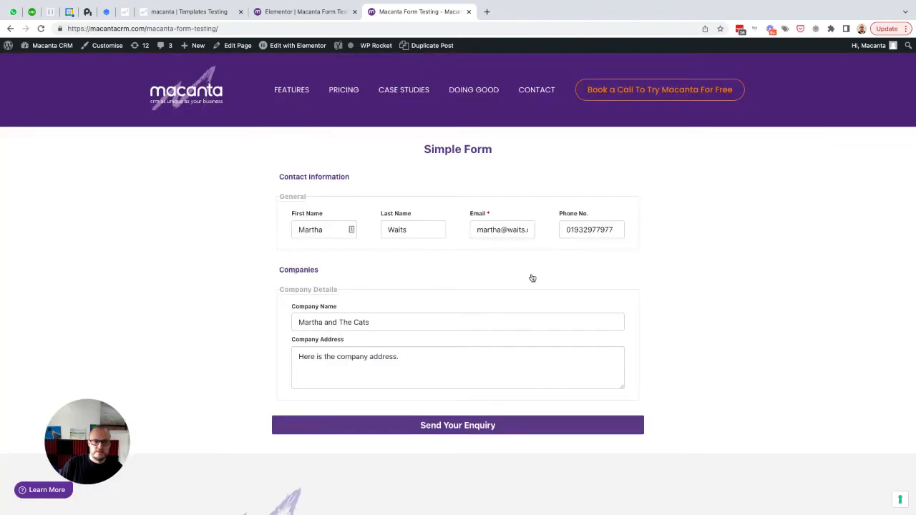
left_click(187, 16)
- Confirm the test contact's company shows the Key Contact relationship, then go to Admin Settings
left_click(58, 207)
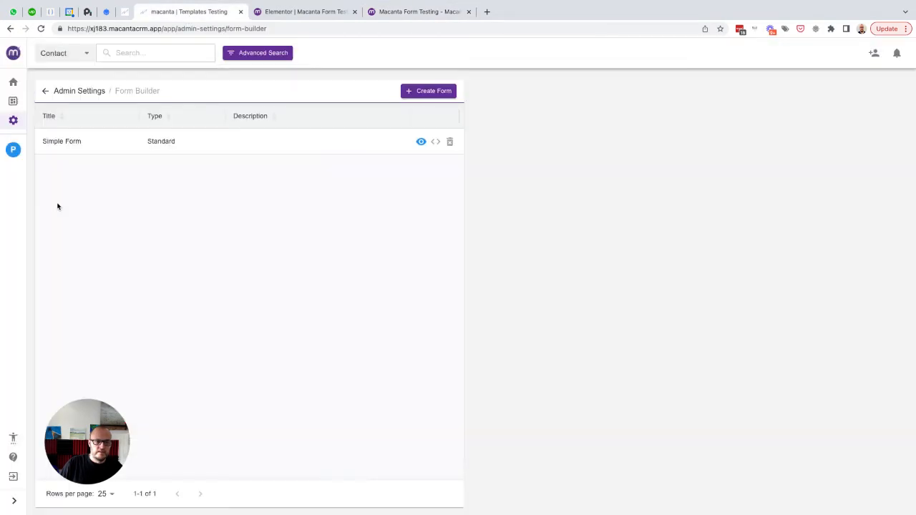
left_click(146, 54)
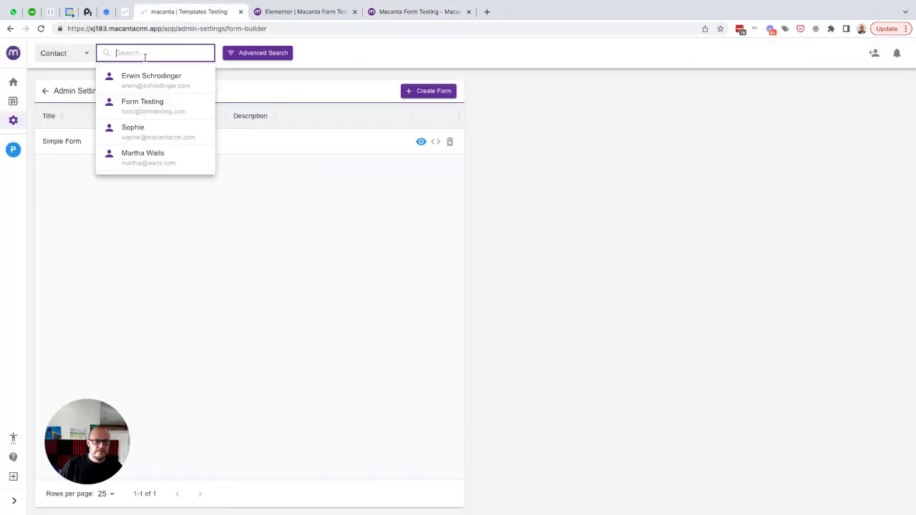
left_click(130, 156)
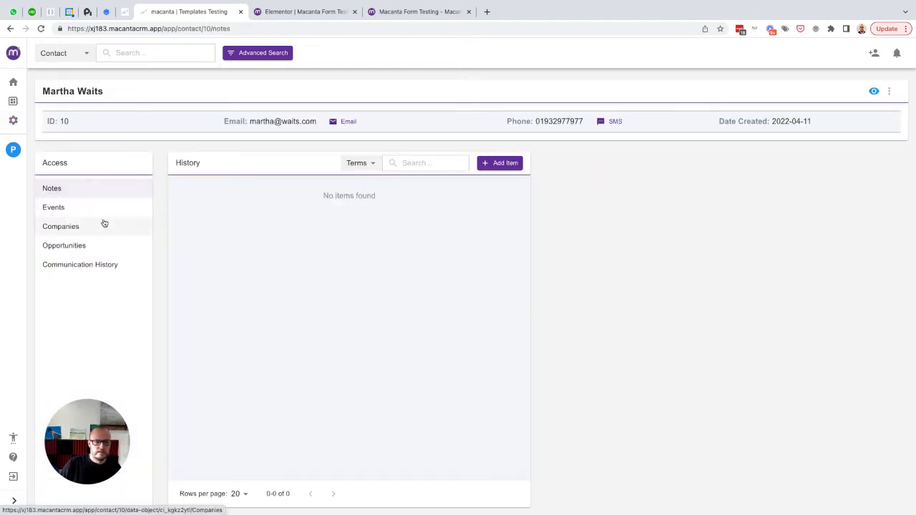
left_click(73, 226)
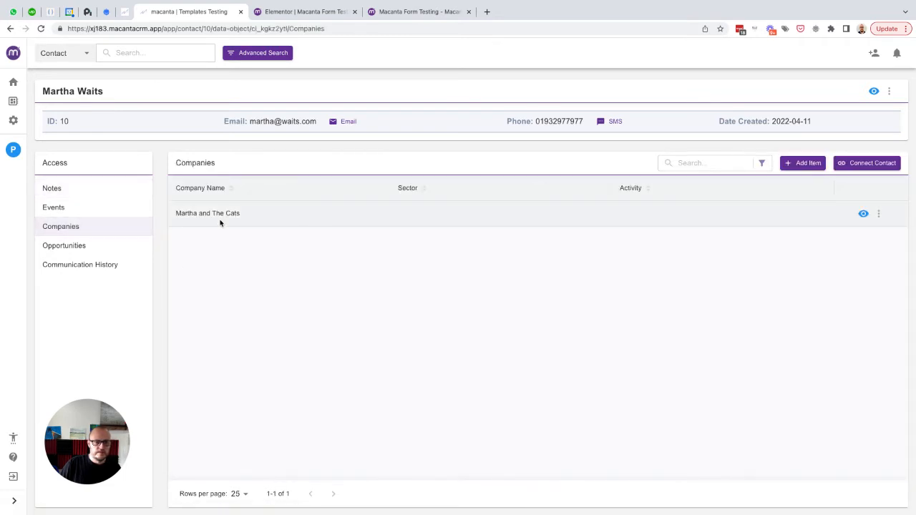
left_click(879, 215)
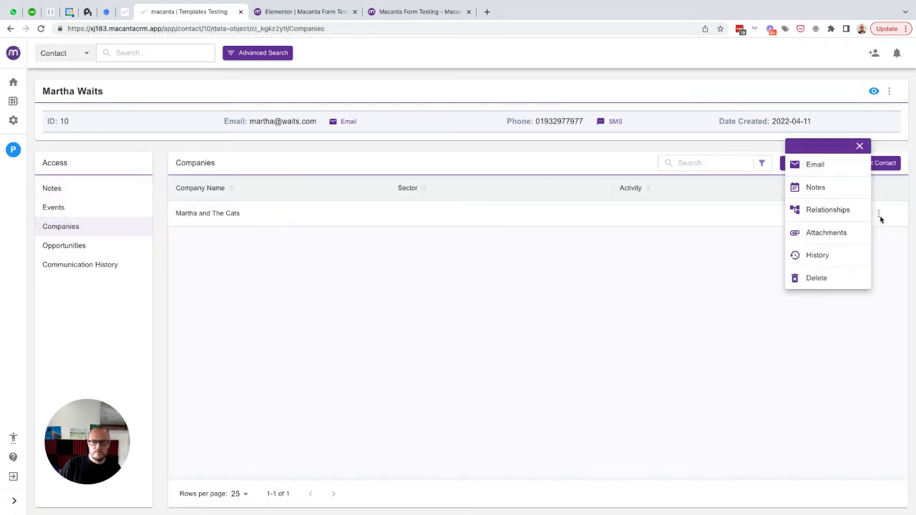
left_click(829, 210)
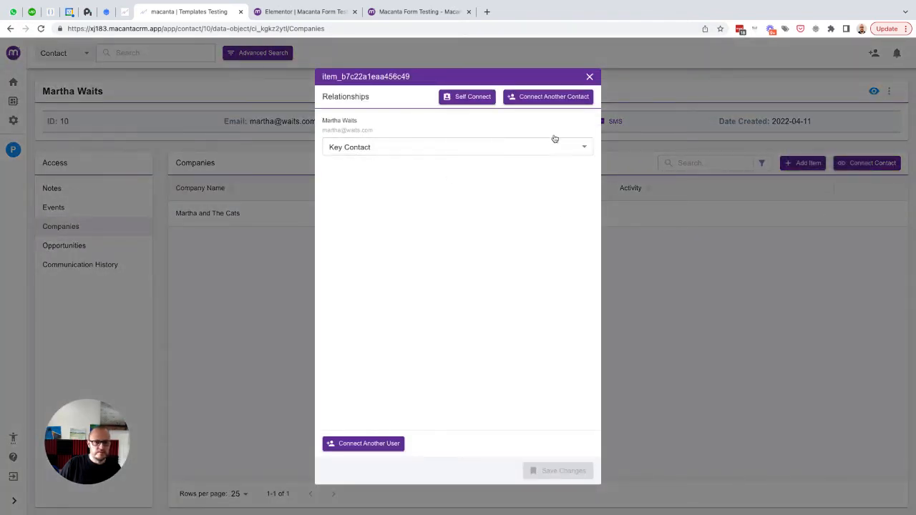
left_click(589, 77)
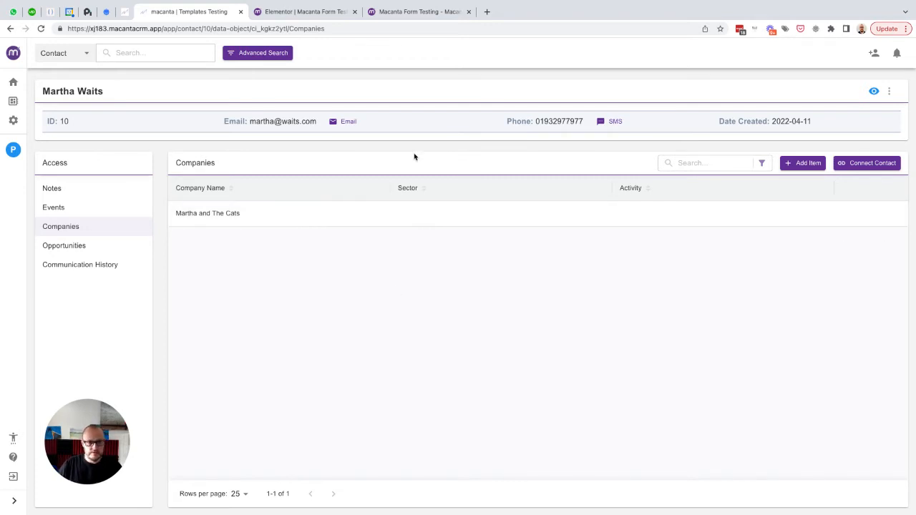
left_click(13, 122)
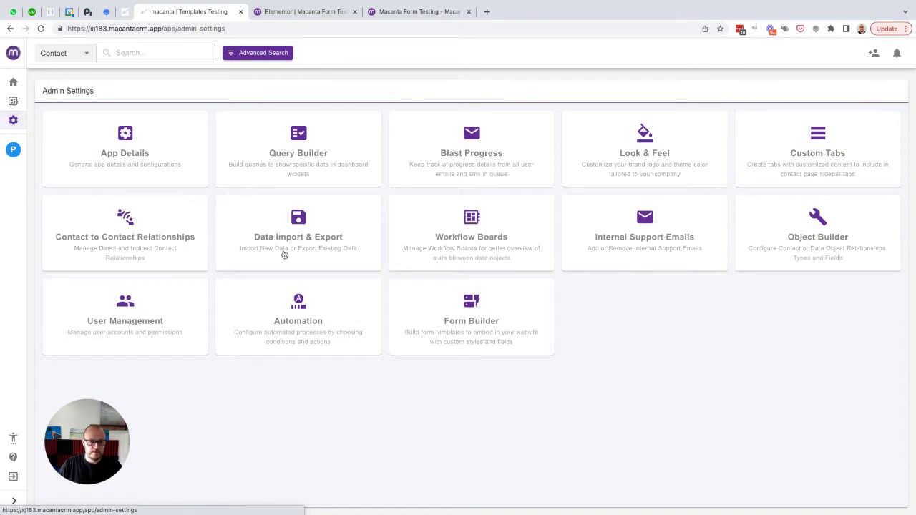
- Set the Simple Form to Integrated Form with Data Object Type Events and relationship Attendee
left_click(470, 309)
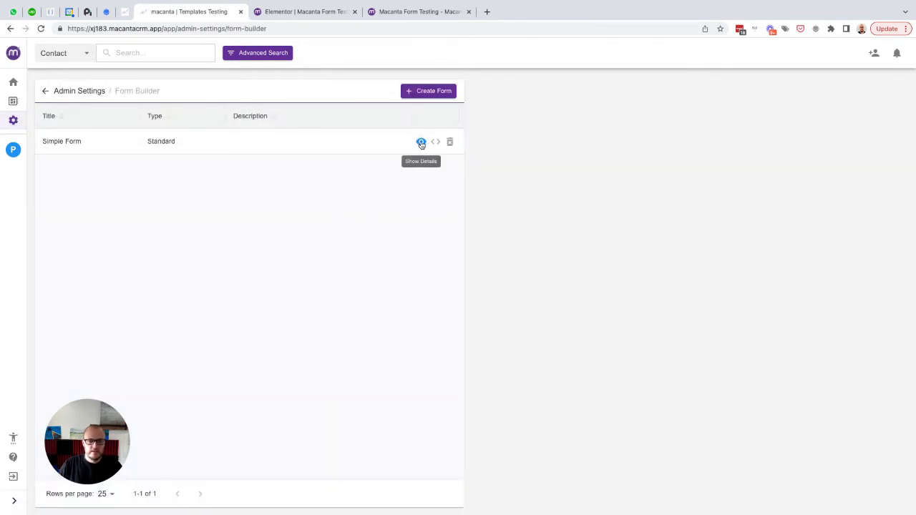
left_click(420, 141)
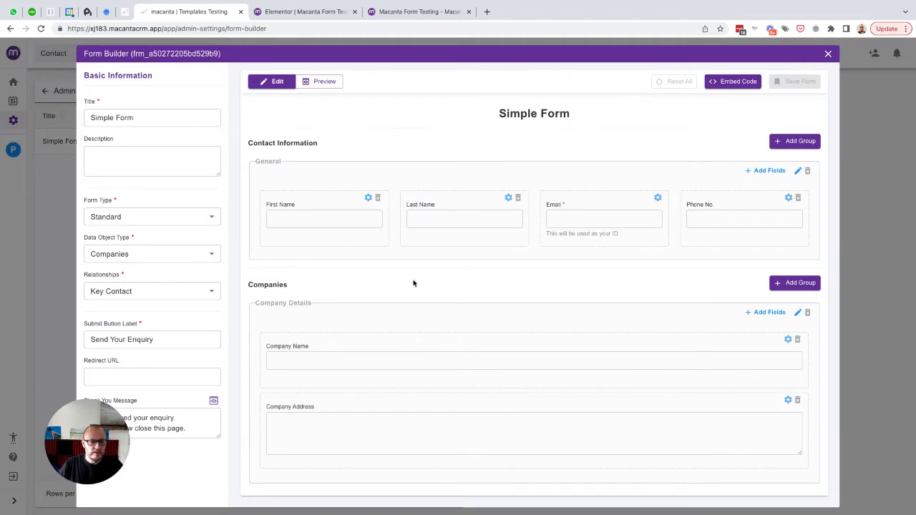
left_click(136, 222)
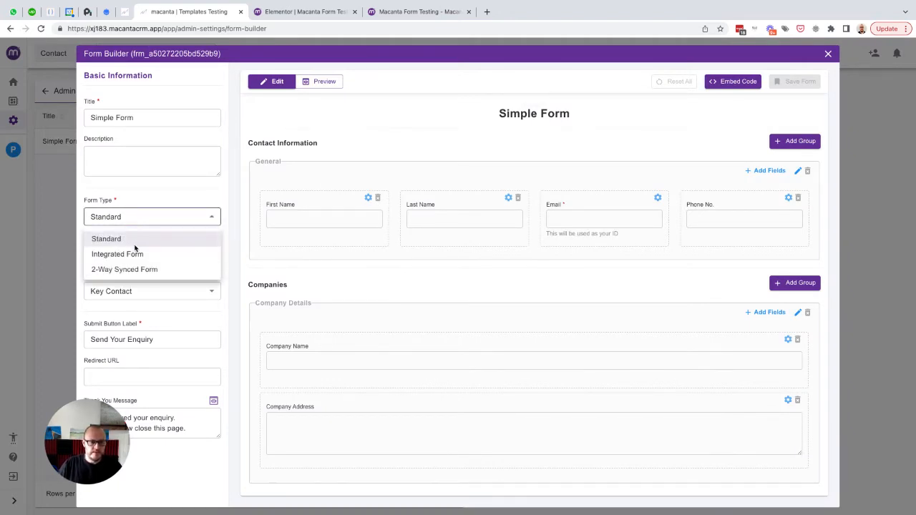
left_click(135, 254)
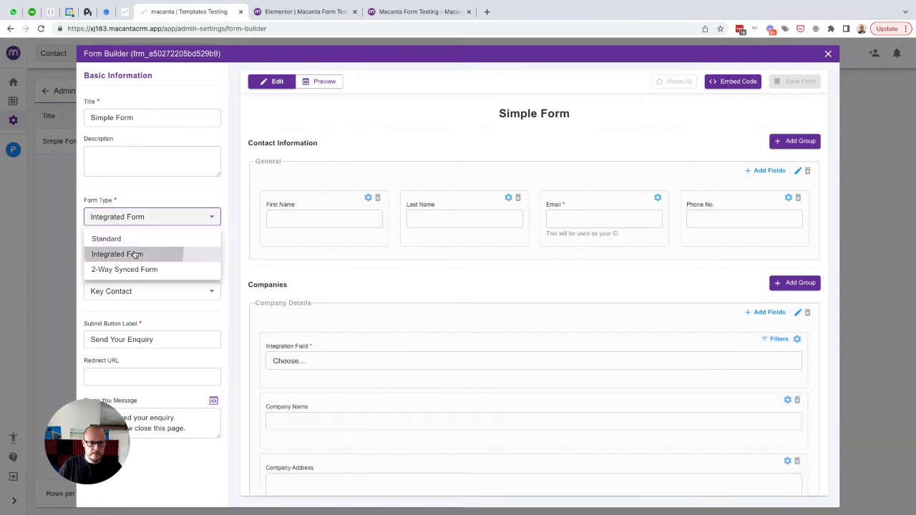
left_click(159, 258)
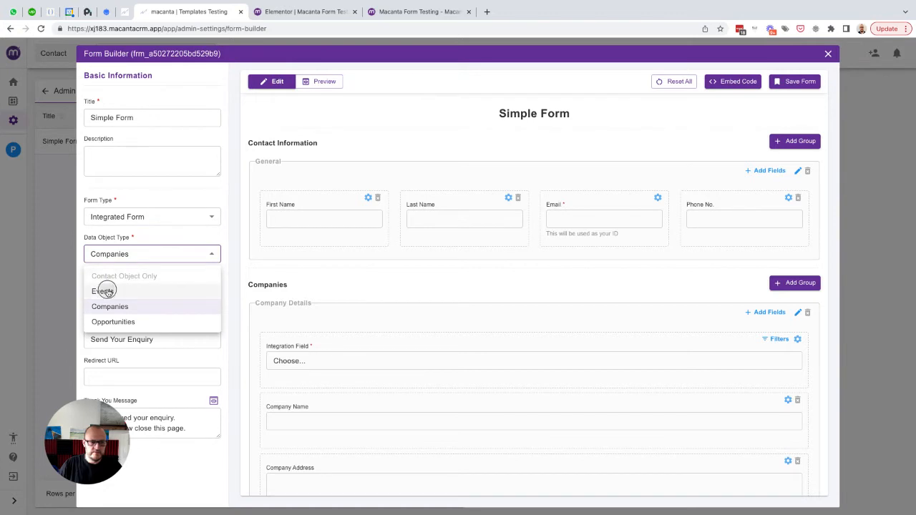
left_click(104, 291)
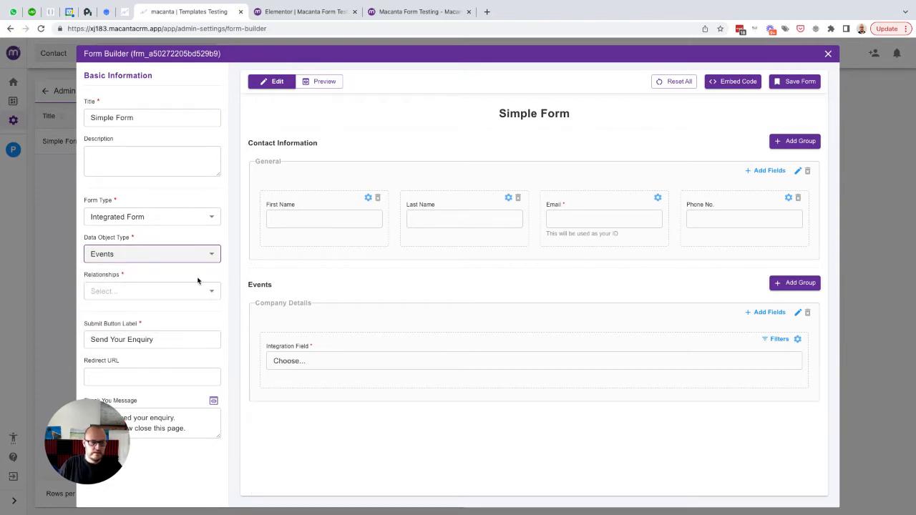
left_click(142, 292)
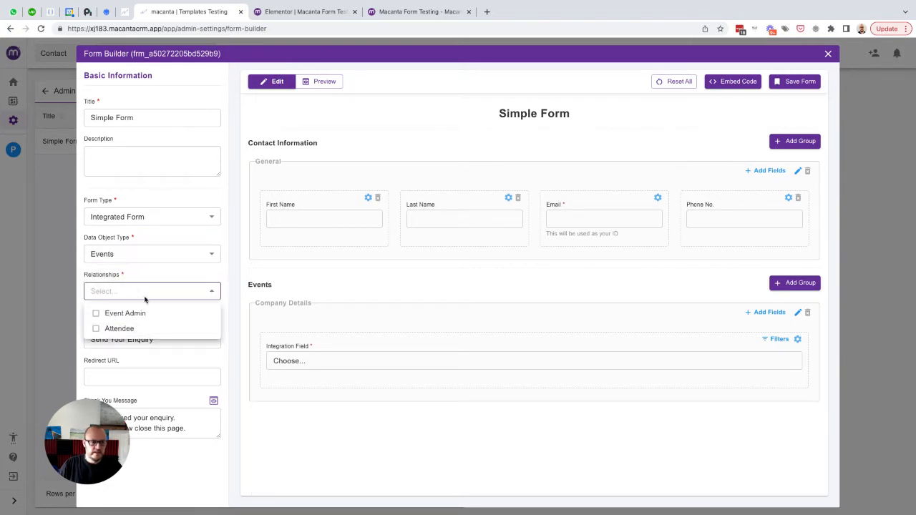
left_click(120, 328)
left_click(169, 277)
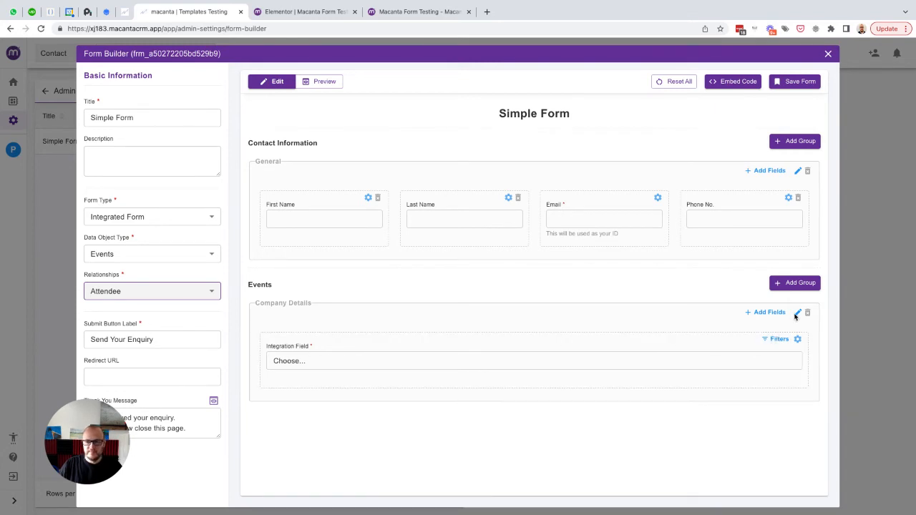
- Filter the integration field's events to Event Start is greater than today
left_click(776, 340)
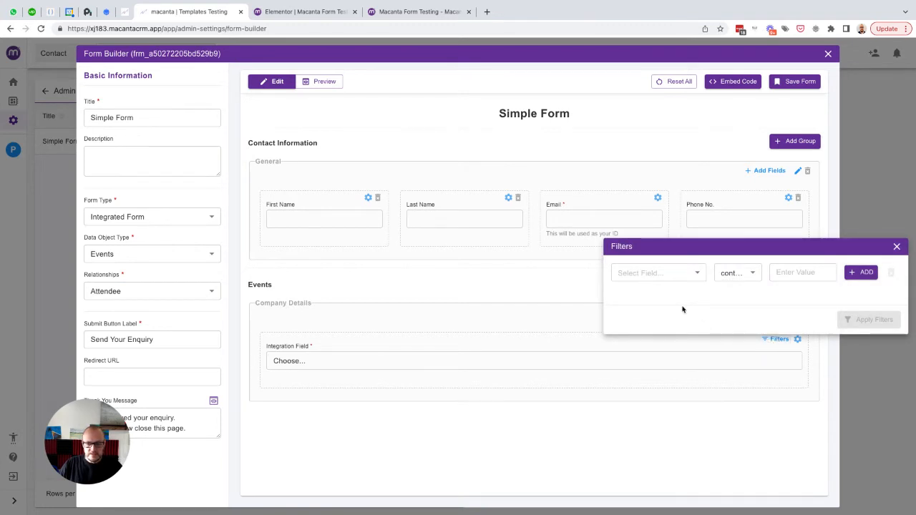
left_click(896, 247)
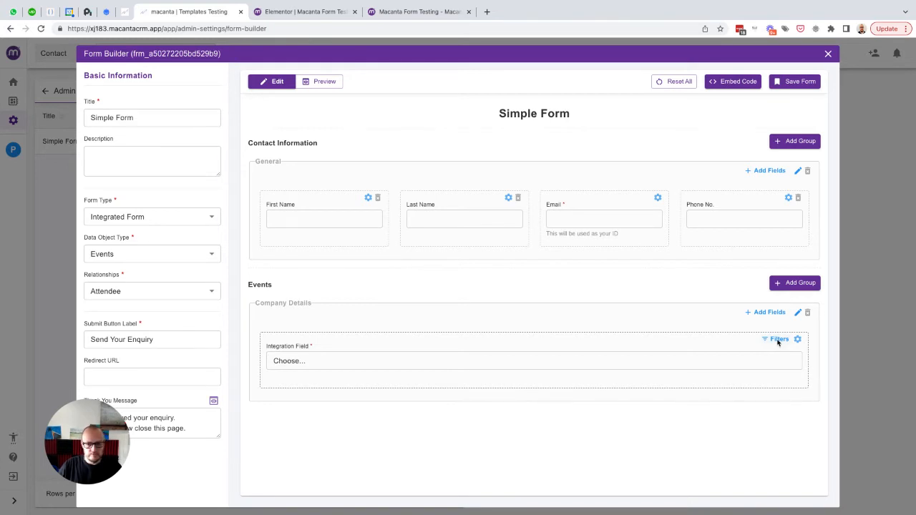
left_click(777, 340)
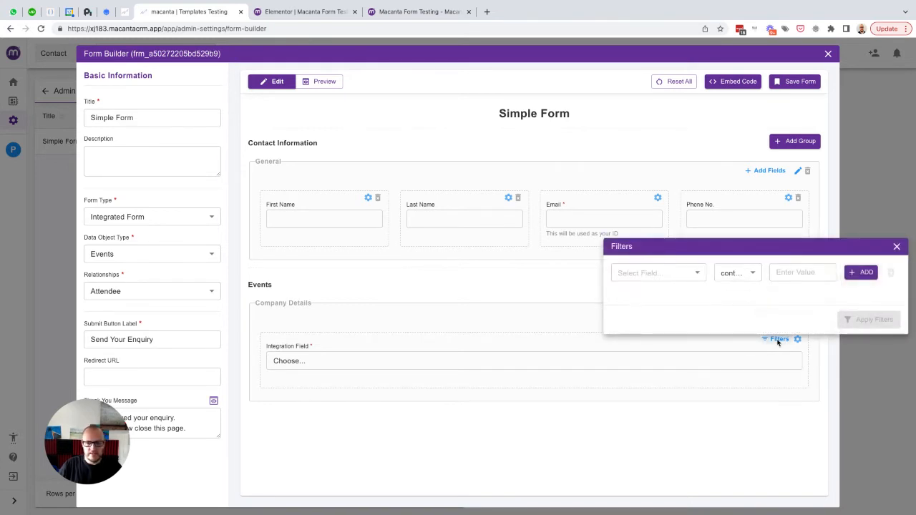
left_click(676, 275)
type("star")
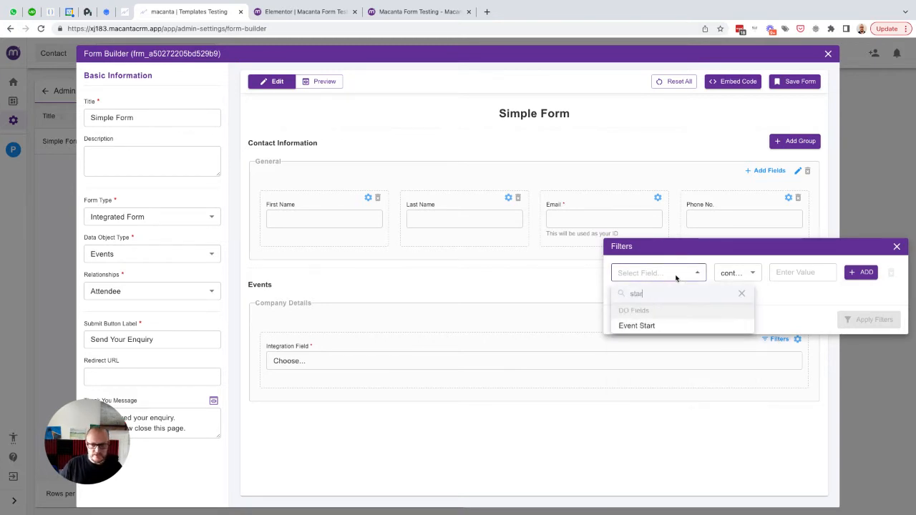
left_click(642, 325)
left_click(737, 273)
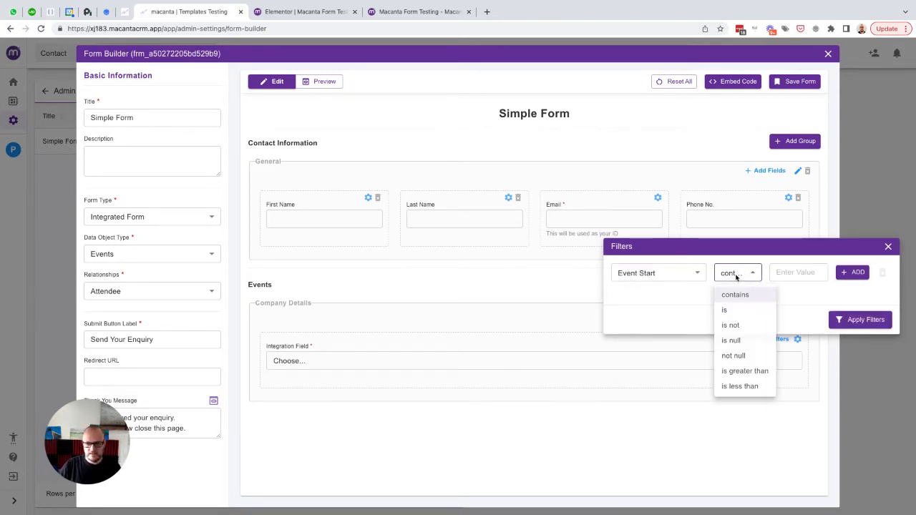
left_click(741, 370)
left_click(785, 272)
type("today")
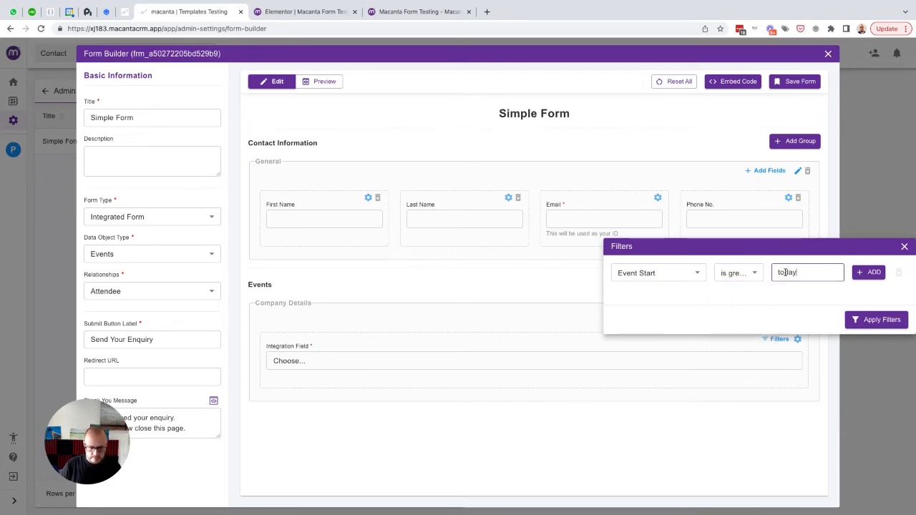
- Add an AND filter for Event City is London or Manchester and apply both filters
left_click(864, 276)
left_click(857, 293)
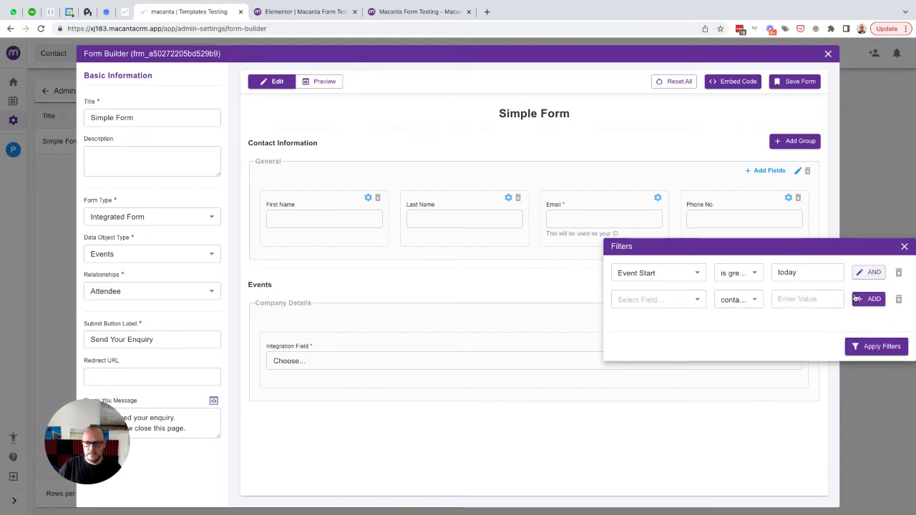
left_click(621, 304)
type("eve")
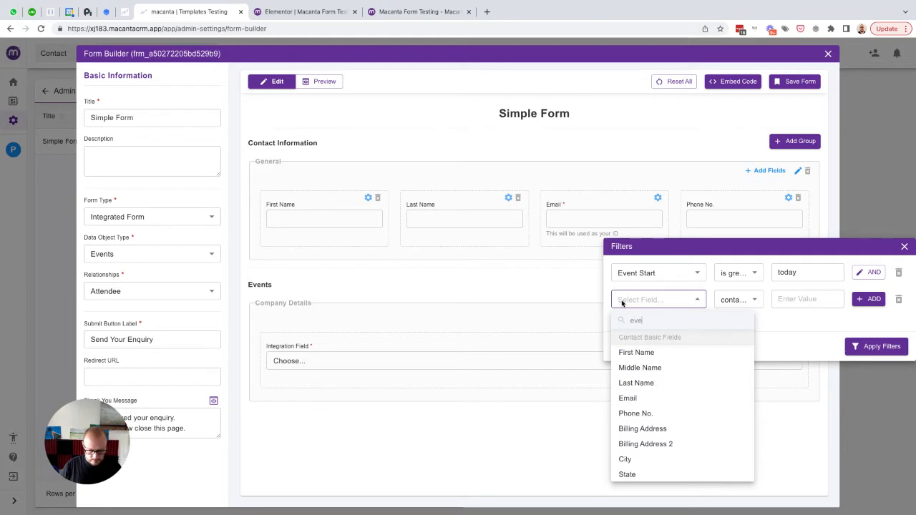
left_click(632, 352)
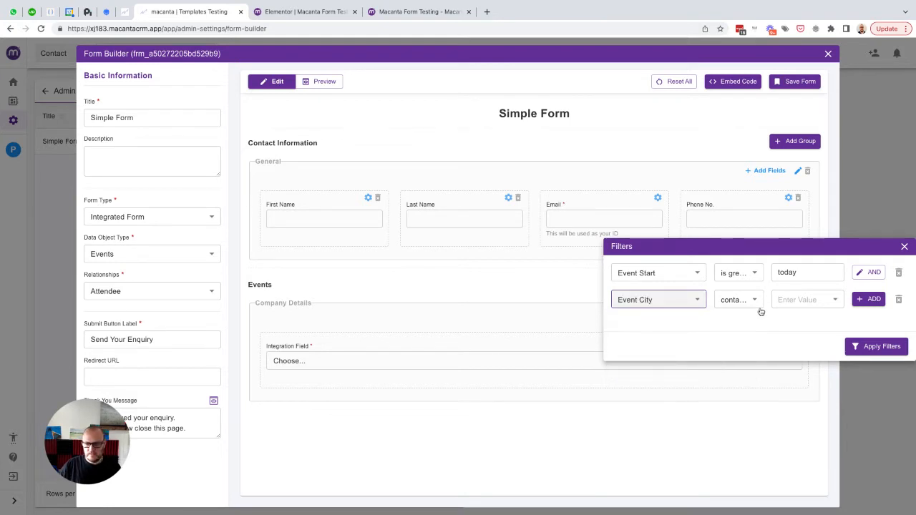
left_click(751, 302)
left_click(737, 336)
left_click(798, 303)
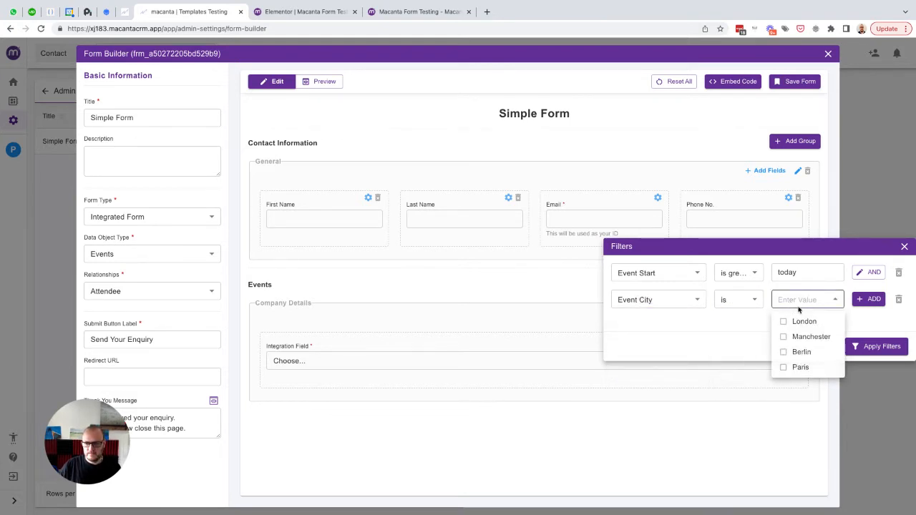
left_click(802, 322)
left_click(804, 336)
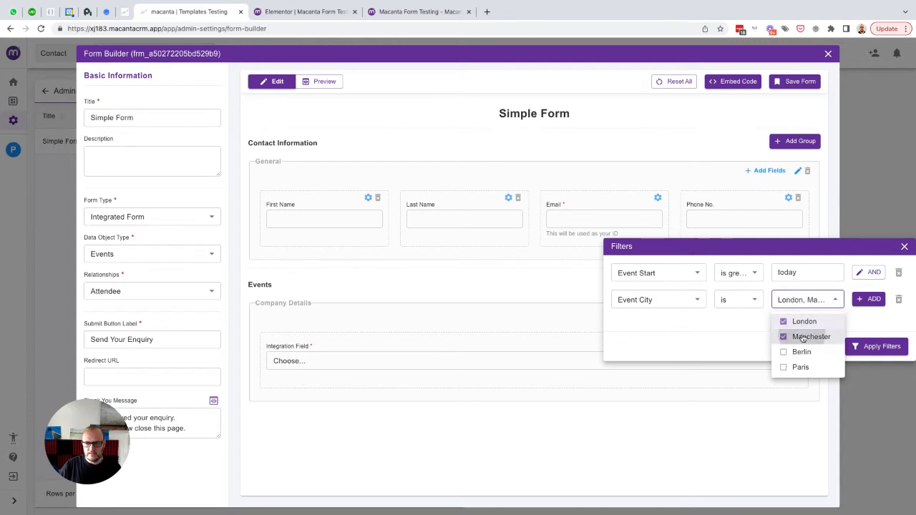
left_click(764, 328)
left_click(864, 342)
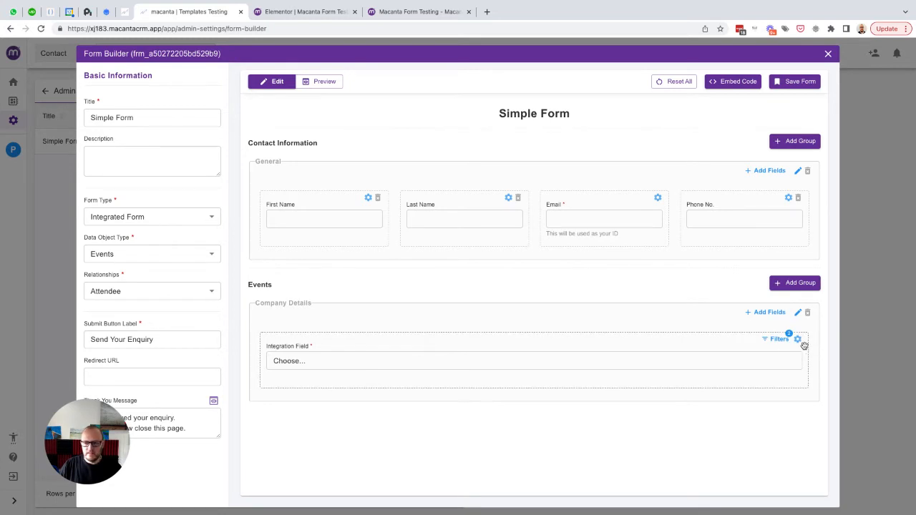
- Rename the Company Details group to 'Event Registration', fixing the typo, and confirm
left_click(798, 312)
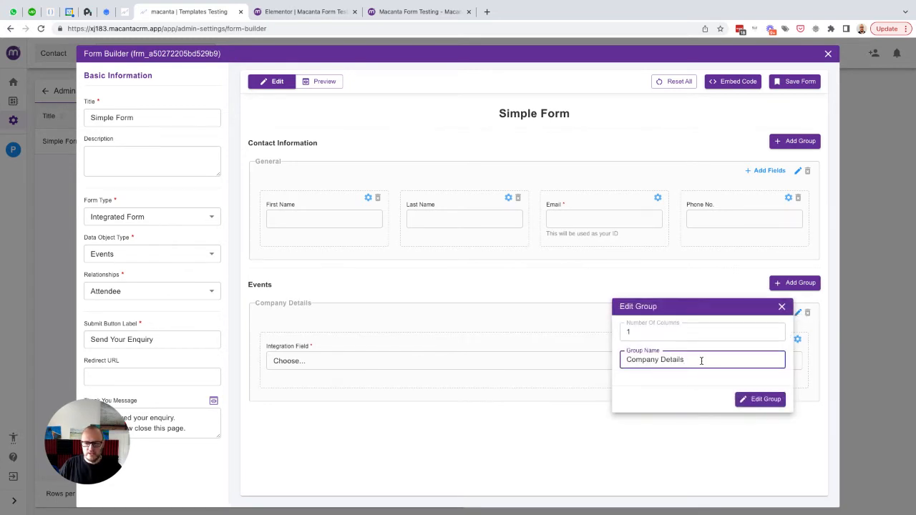
left_click_drag(684, 360, 619, 361)
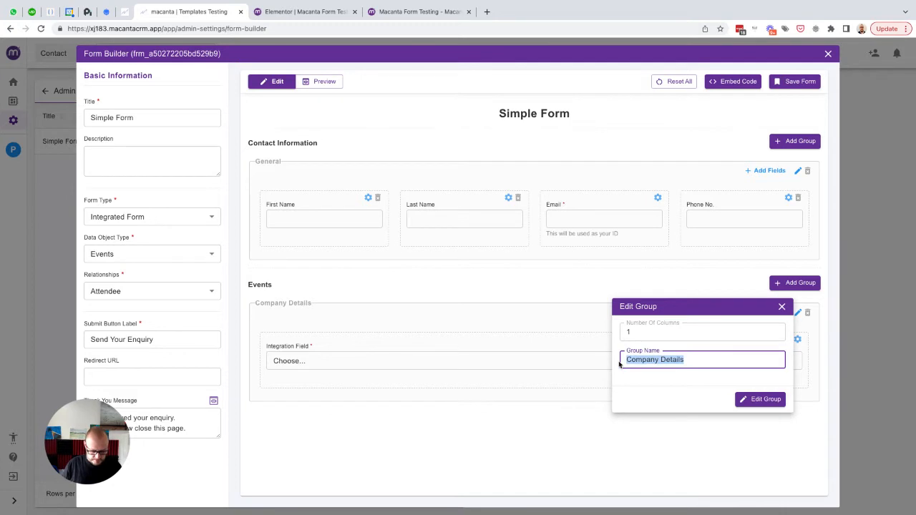
type("Event Reigistration")
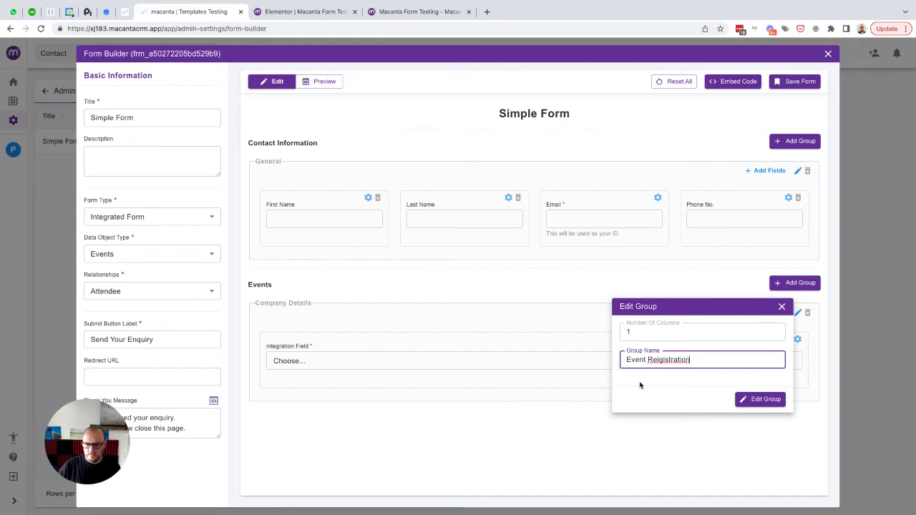
left_click(659, 360)
key("BackSpace")
left_click(757, 399)
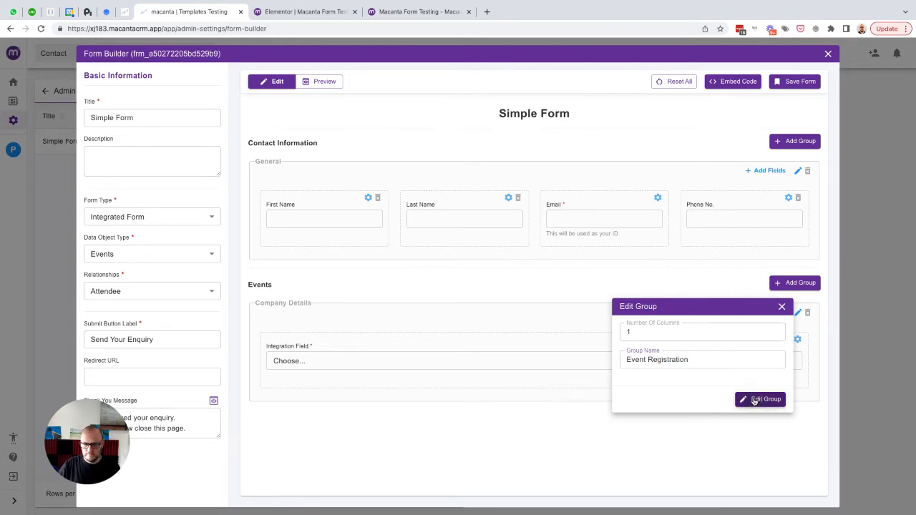
- Show the event field as radio choices, limited to 3, ordered by Event Start
left_click(798, 340)
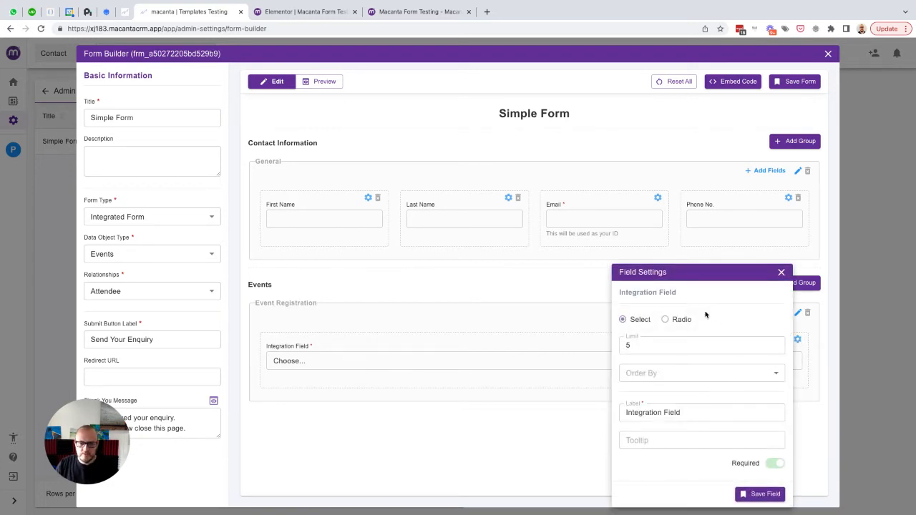
left_click(665, 319)
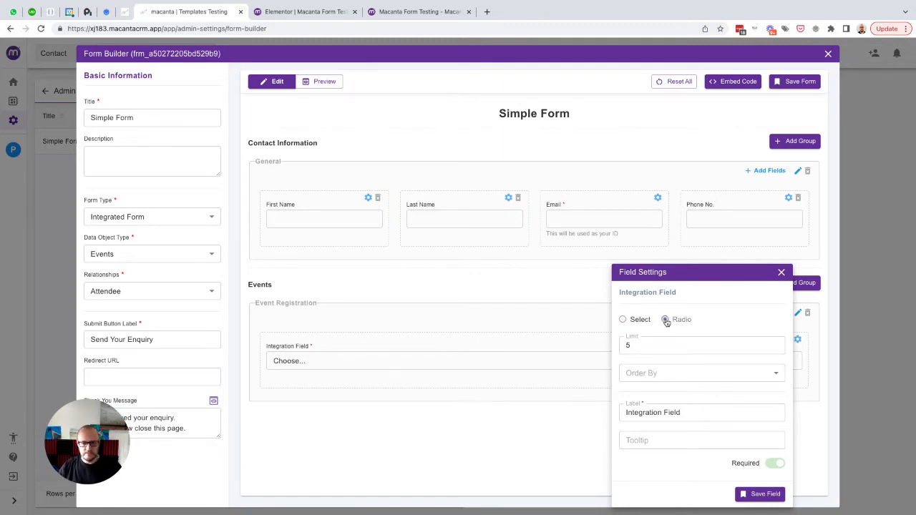
left_click(774, 349)
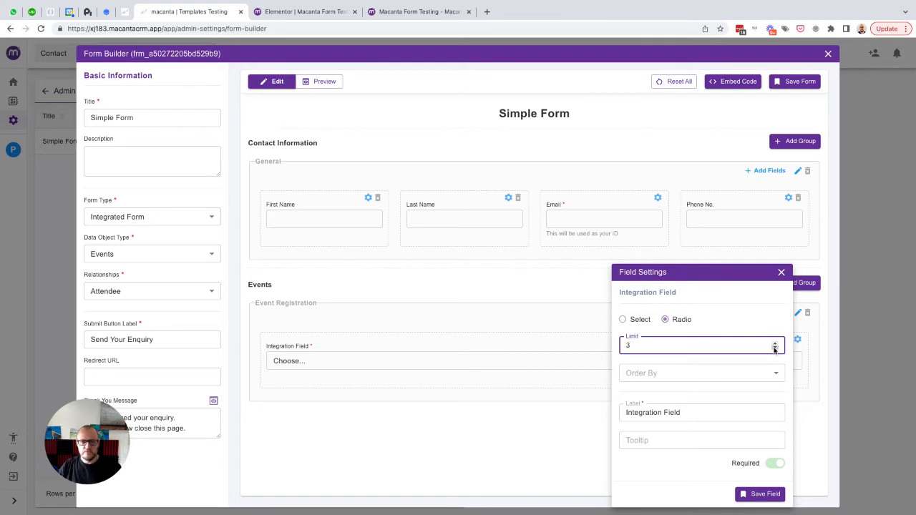
left_click(773, 372)
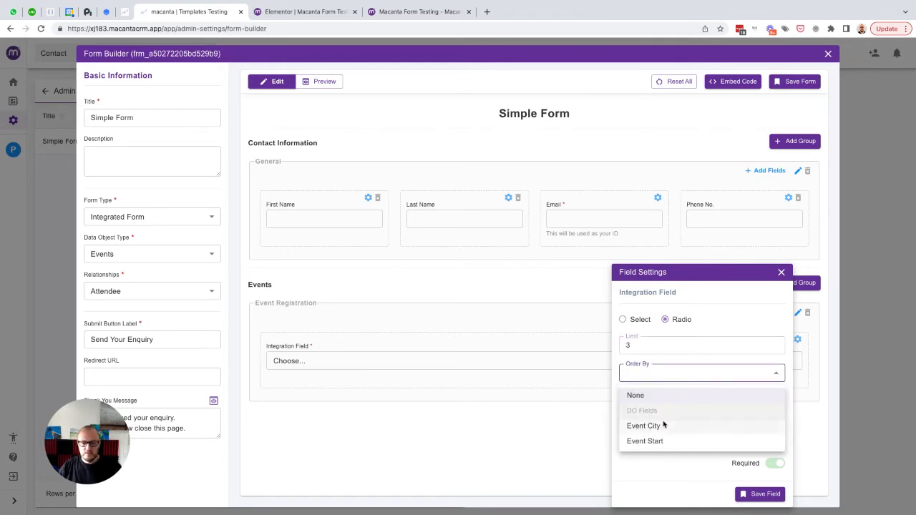
left_click(654, 440)
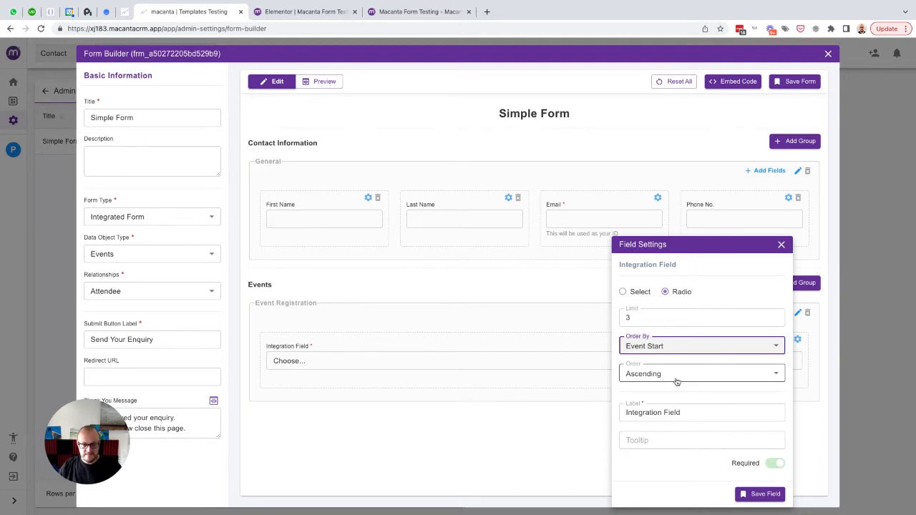
- Label the field 'Choose Your Event', then save the field and the form
left_click_drag(687, 412, 619, 412)
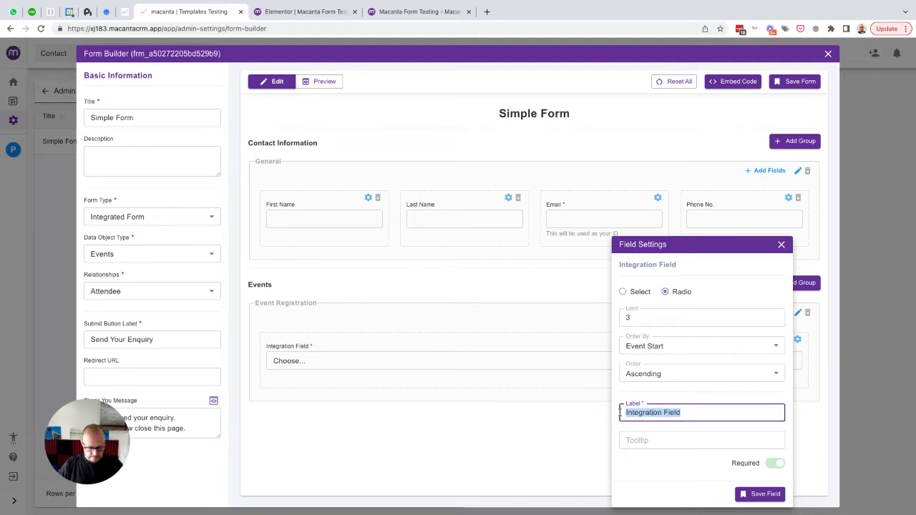
type("Choose Your Event")
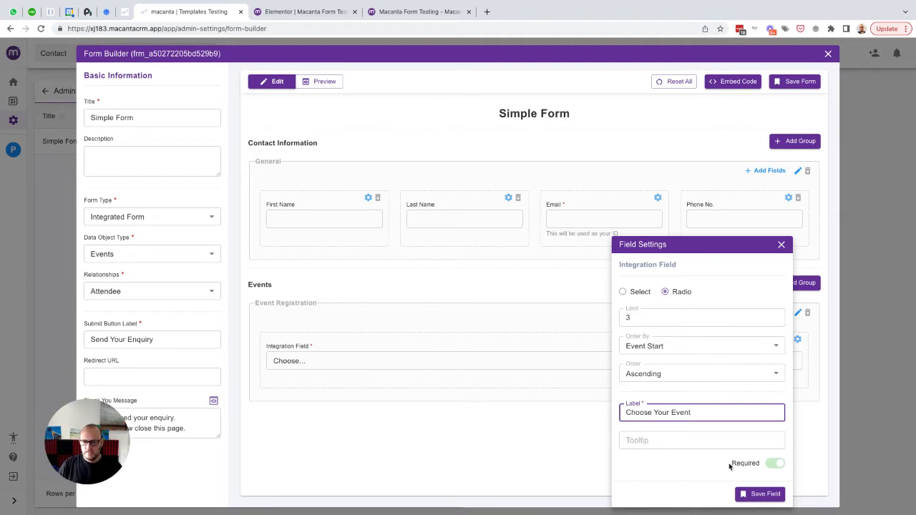
left_click(757, 494)
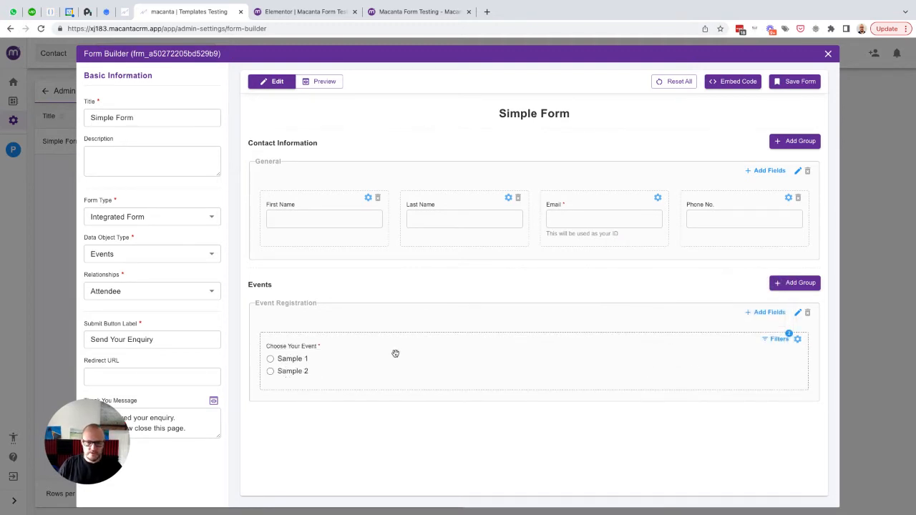
left_click(786, 84)
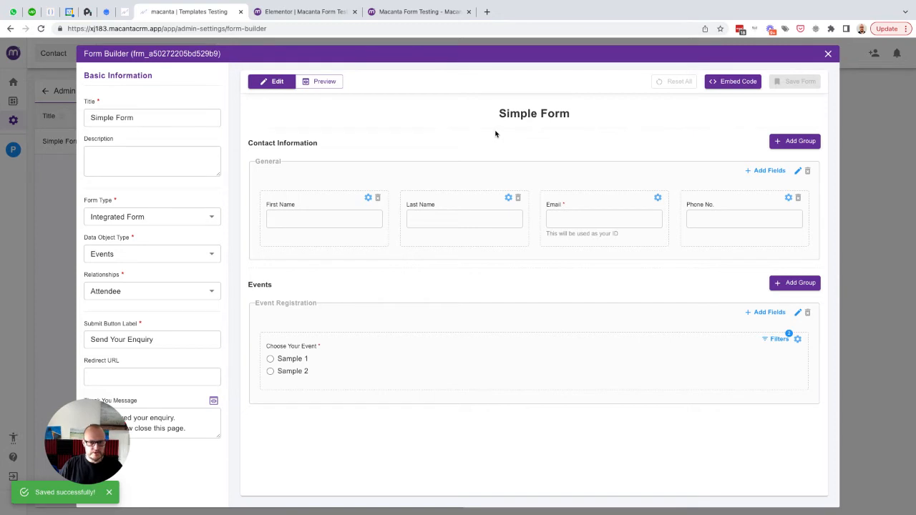
left_click(55, 191)
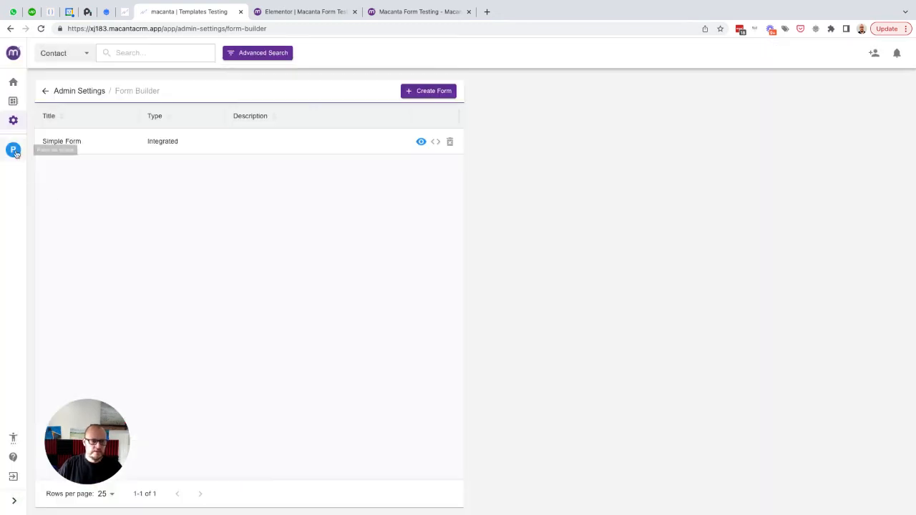
- Check the contact's seven events, then copy the Simple Form's JavaScript embed code
left_click(13, 150)
left_click(59, 208)
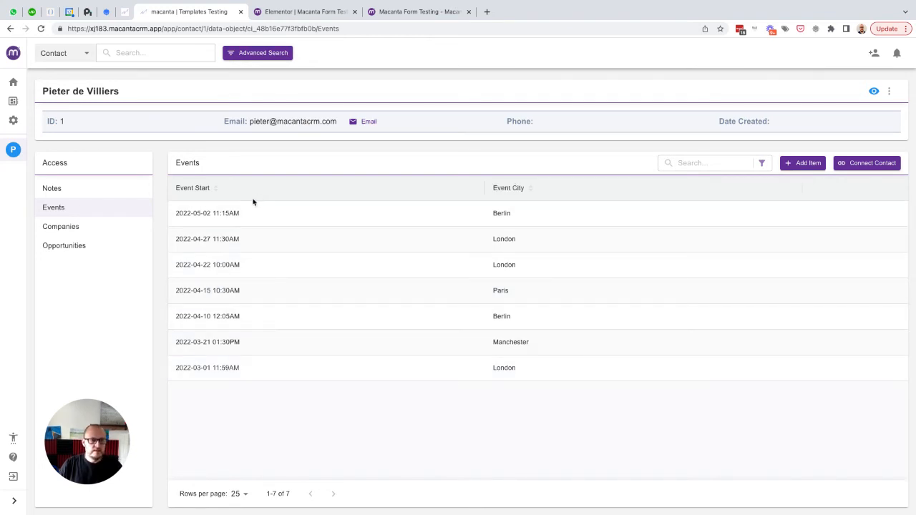
left_click(13, 120)
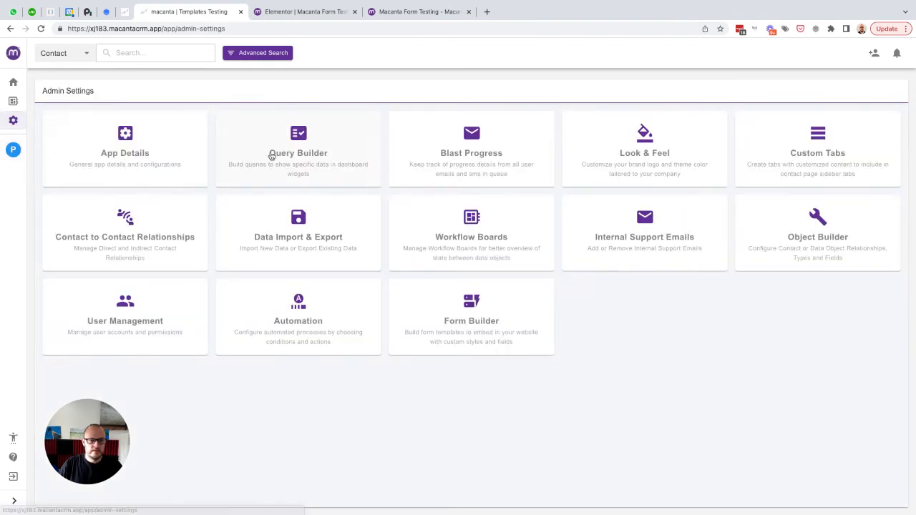
left_click(472, 309)
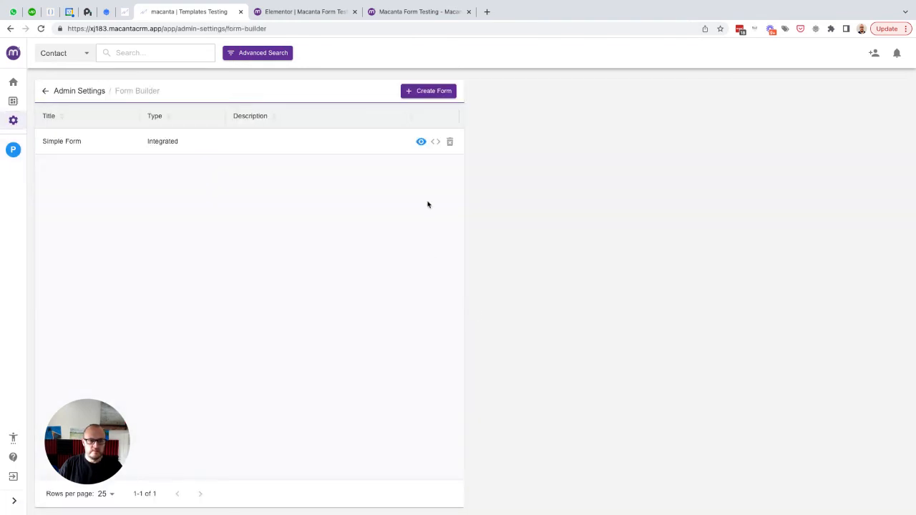
left_click(435, 141)
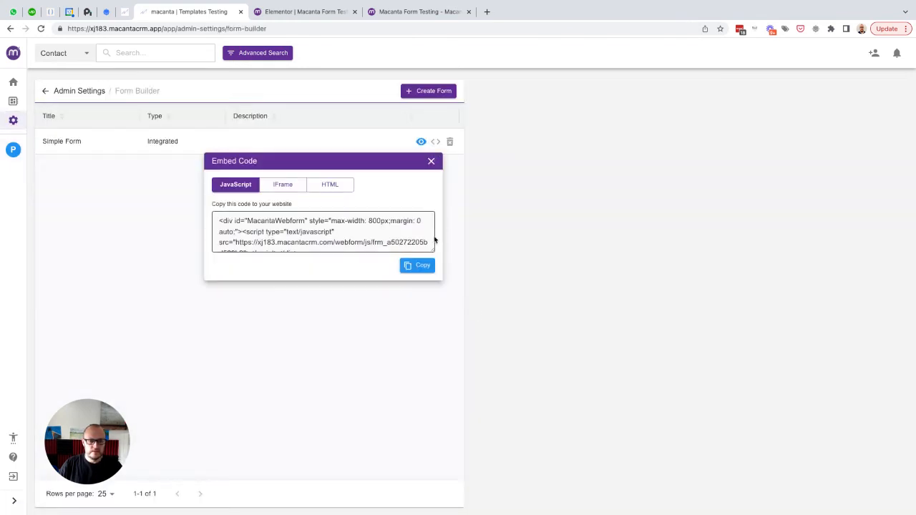
left_click(417, 267)
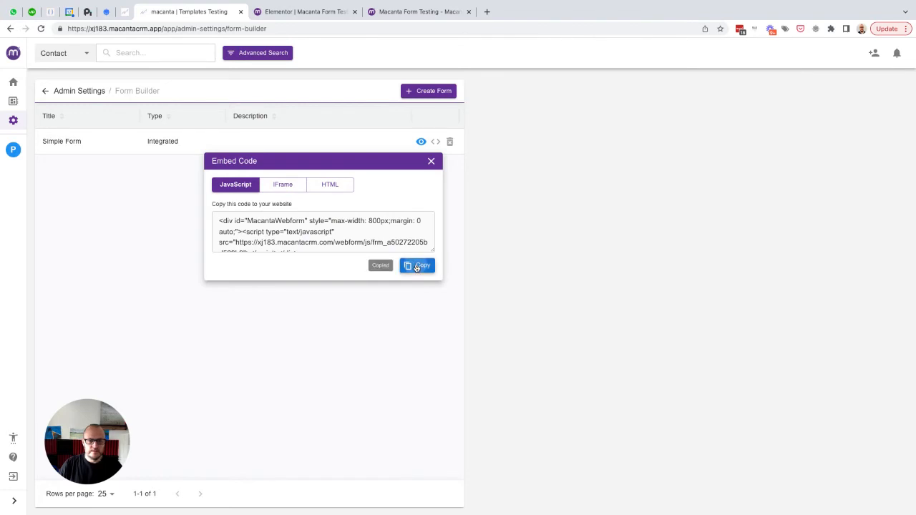
left_click(399, 13)
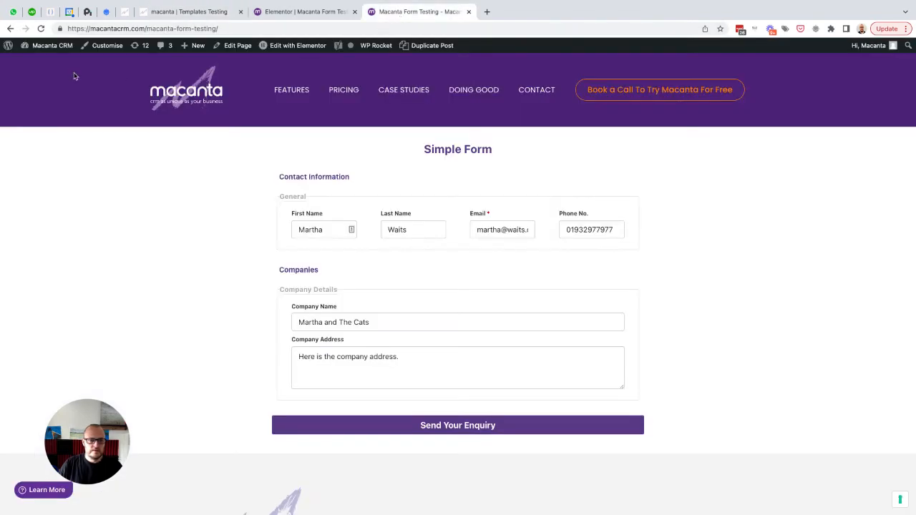
- Reload the Macanta Form Testing page to show the updated Event Registration form
left_click(40, 29)
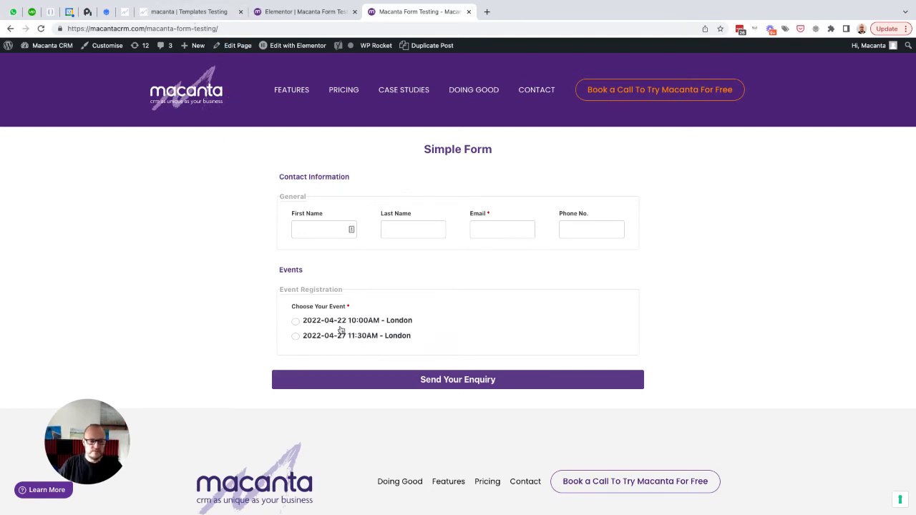
- Add Berlin and Paris to the Simple Form's Event City filter
left_click(189, 13)
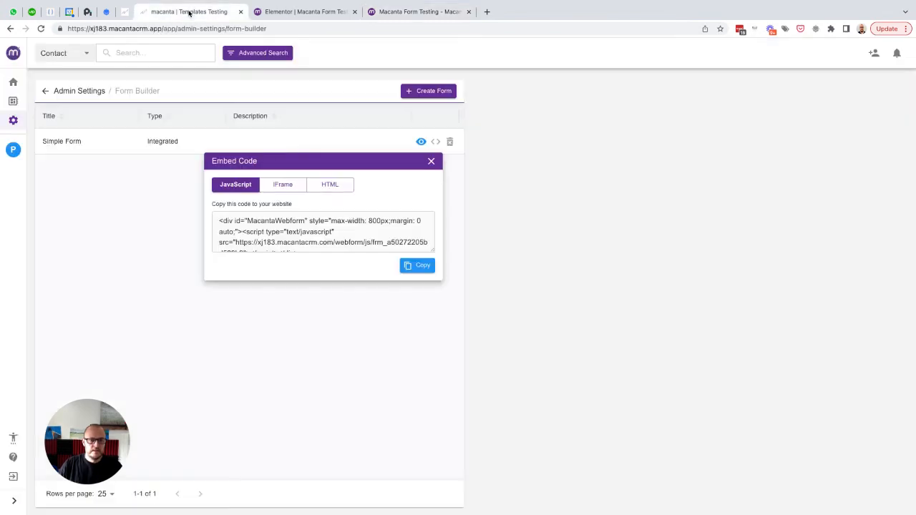
left_click(430, 162)
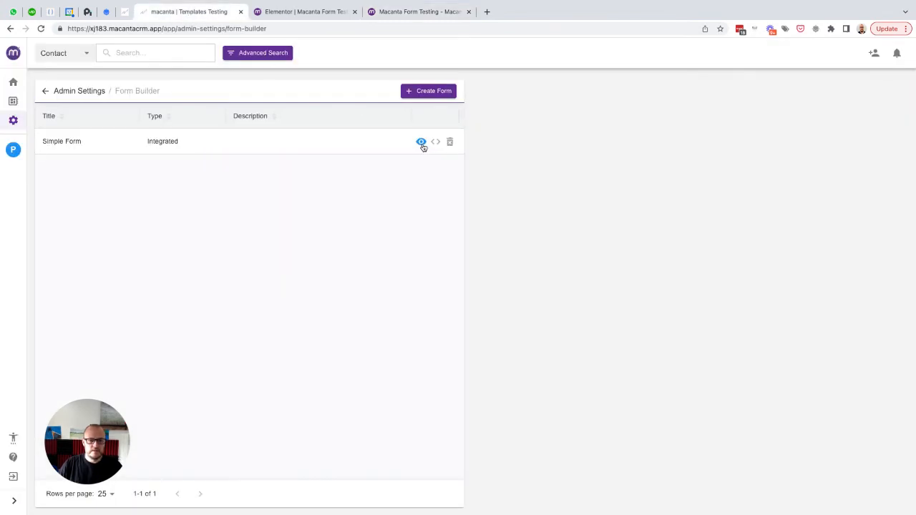
left_click(421, 143)
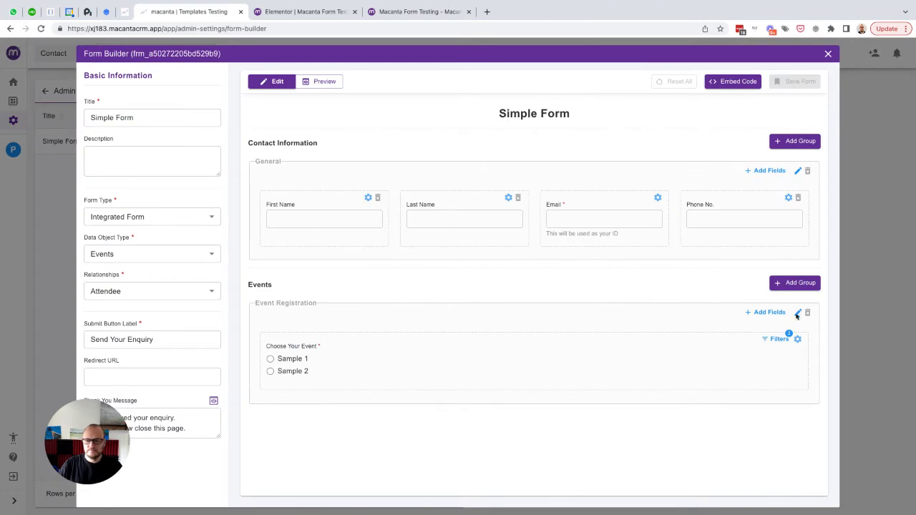
left_click(776, 340)
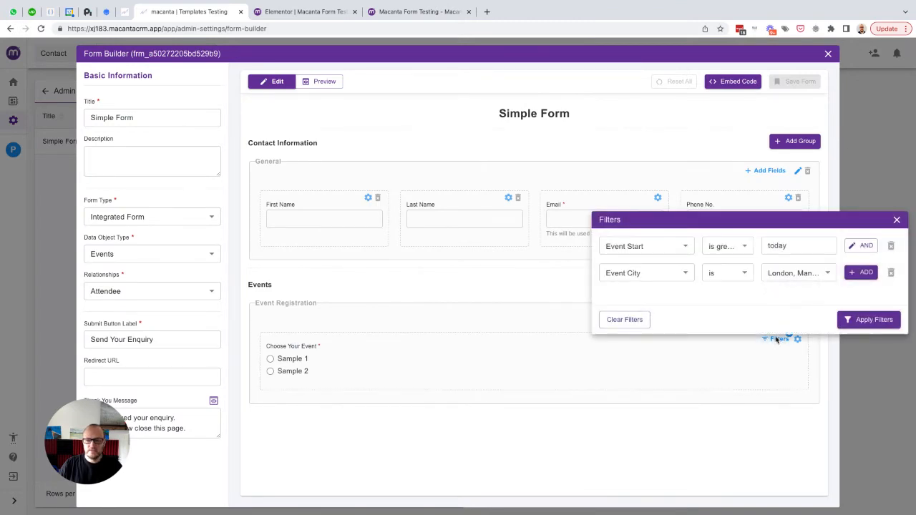
left_click(796, 276)
left_click(792, 326)
left_click(804, 341)
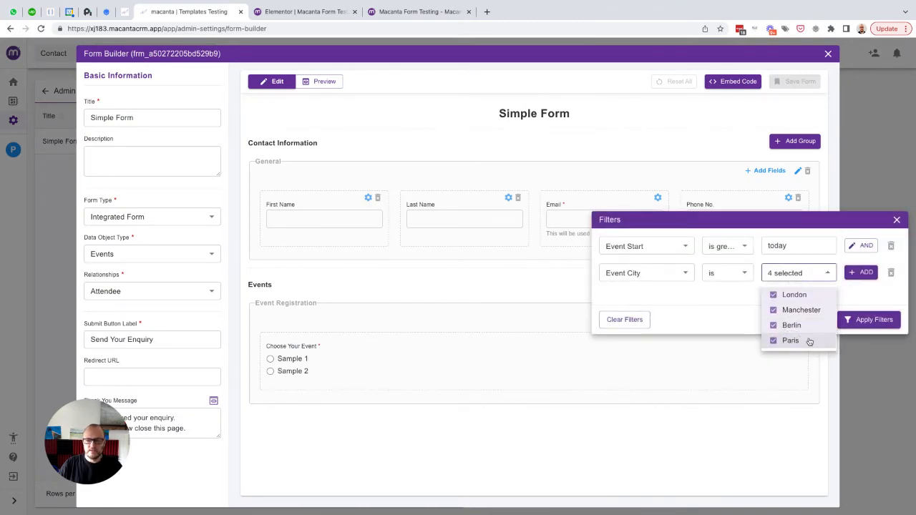
left_click(717, 308)
left_click(873, 320)
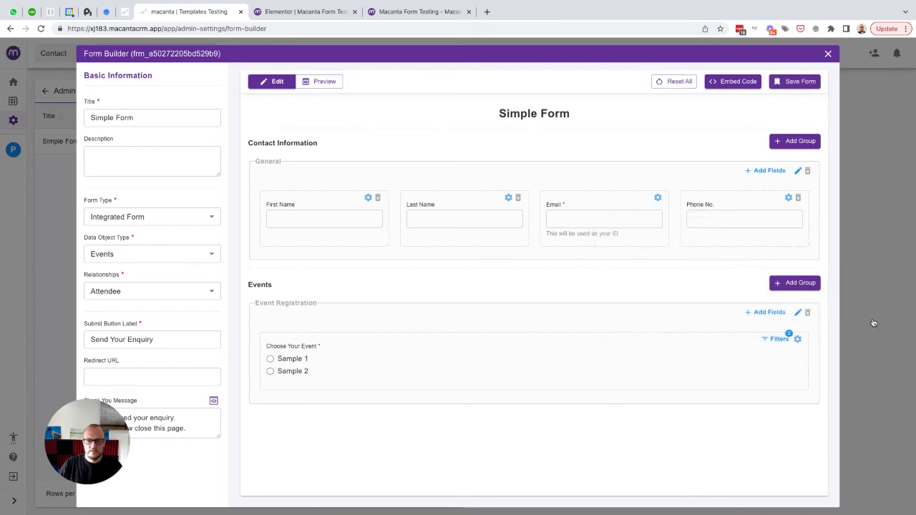
- Save the form and reload the live form page
left_click(816, 82)
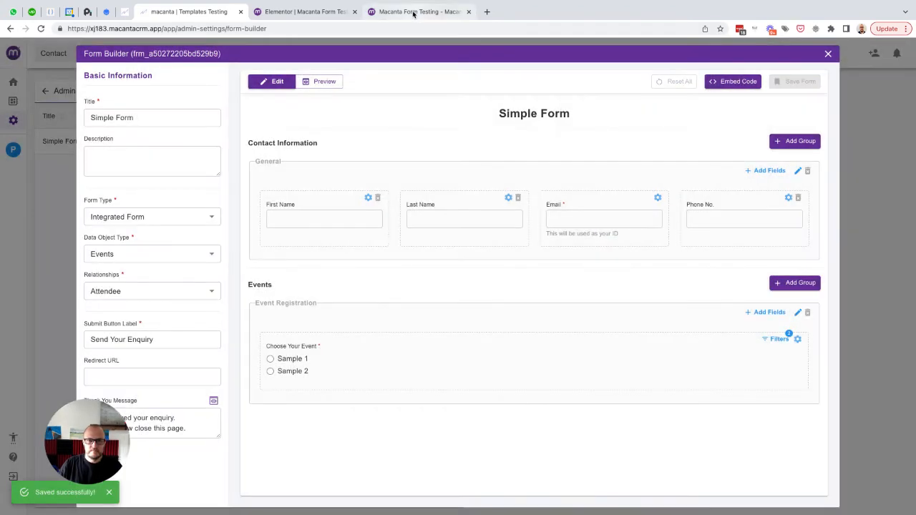
left_click(413, 12)
left_click(41, 28)
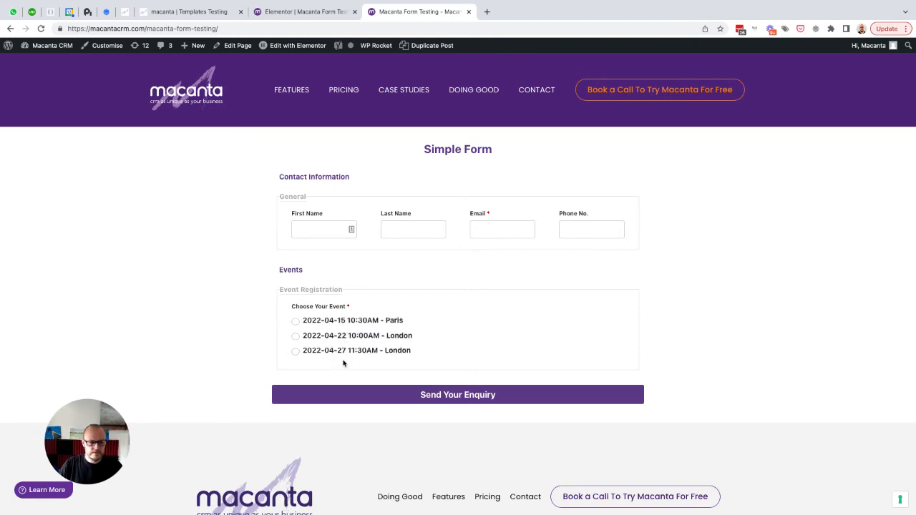
- Fill the live form with the contact's first name, last name, e-mail and phone number
left_click(320, 229)
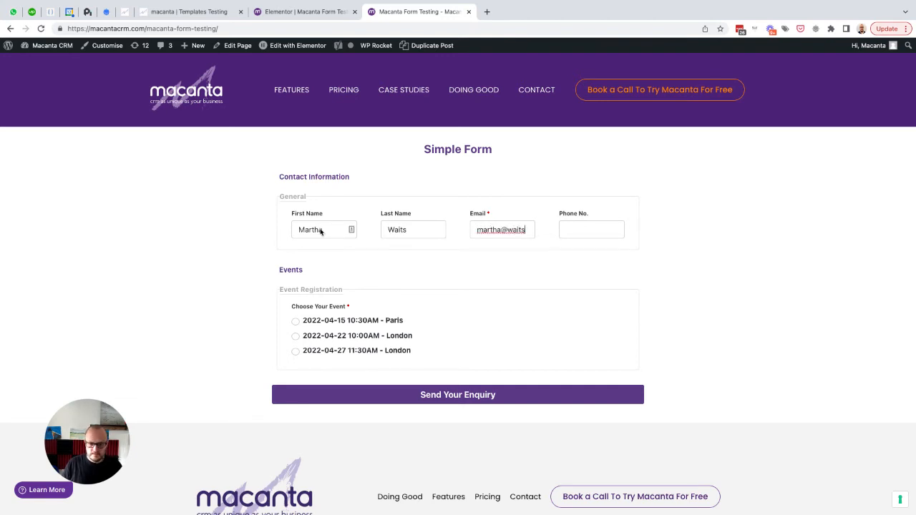
type(".com")
key("Tab")
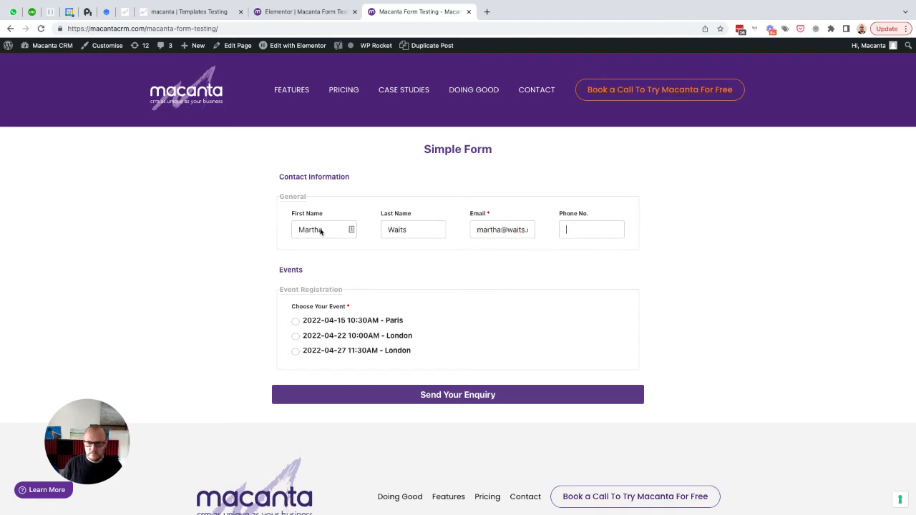
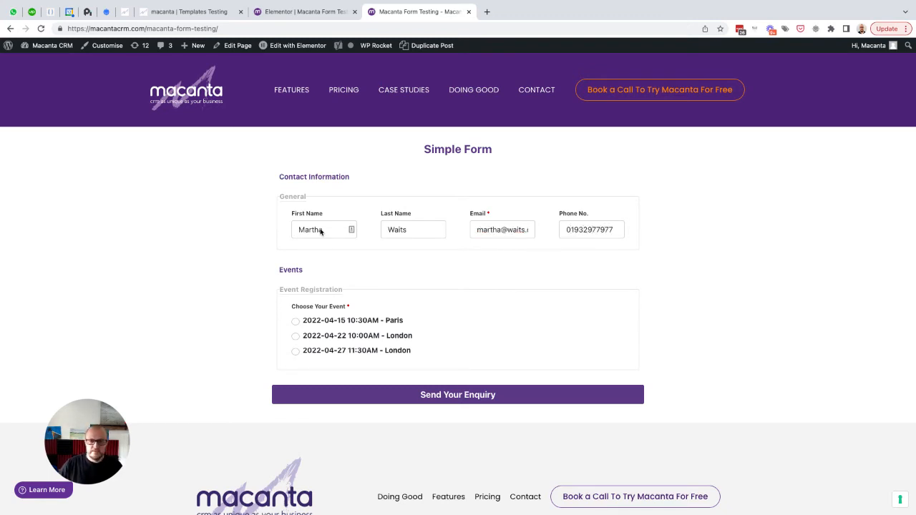
left_click(172, 15)
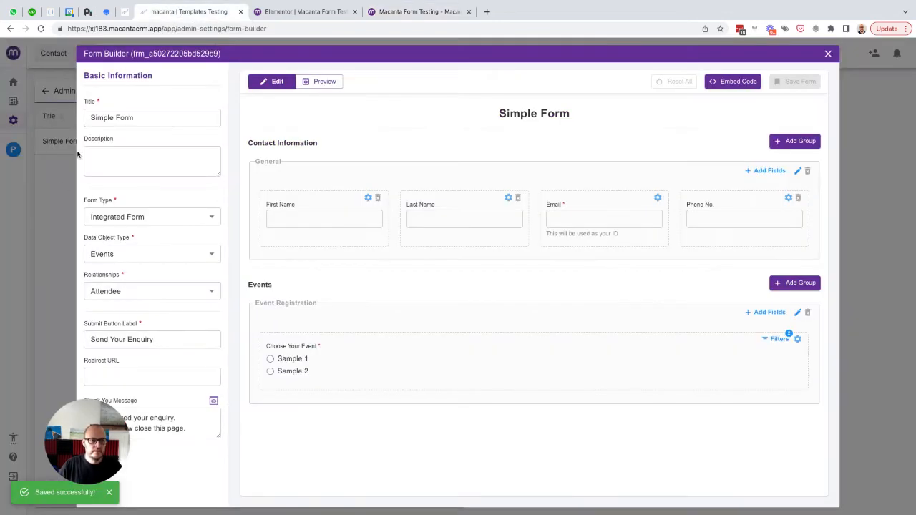
- Open the test contact's record and confirm no events are linked yet
left_click(62, 187)
left_click(118, 61)
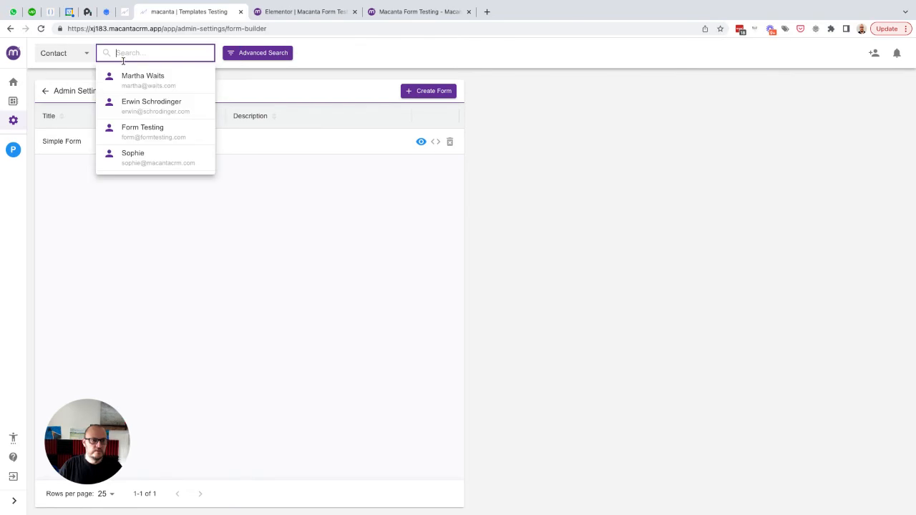
left_click(128, 82)
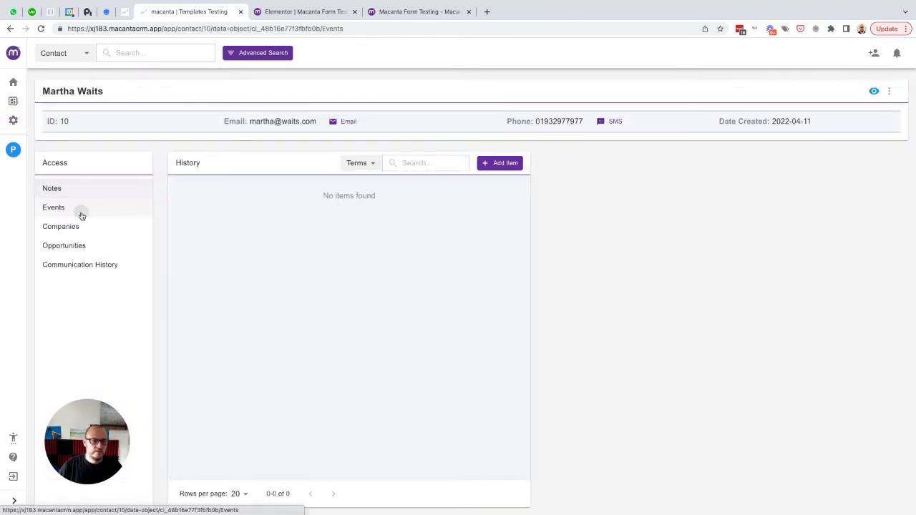
left_click(83, 214)
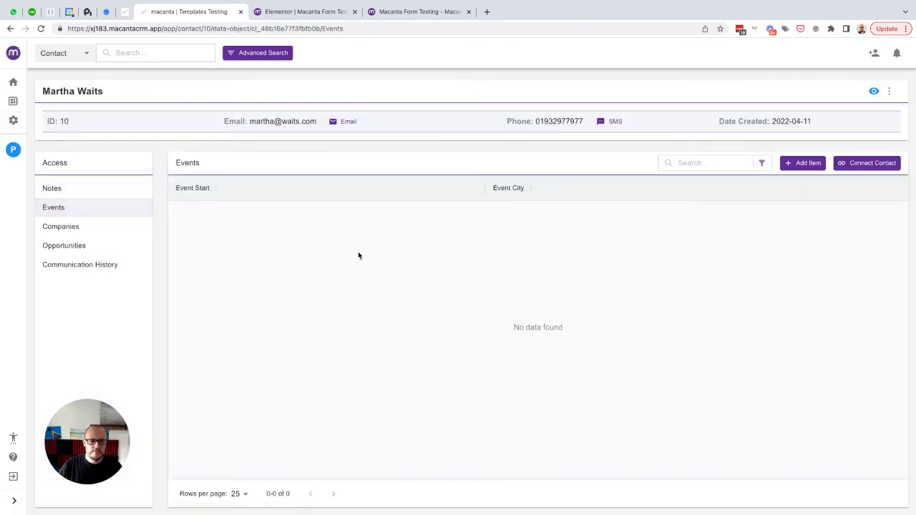
left_click(408, 12)
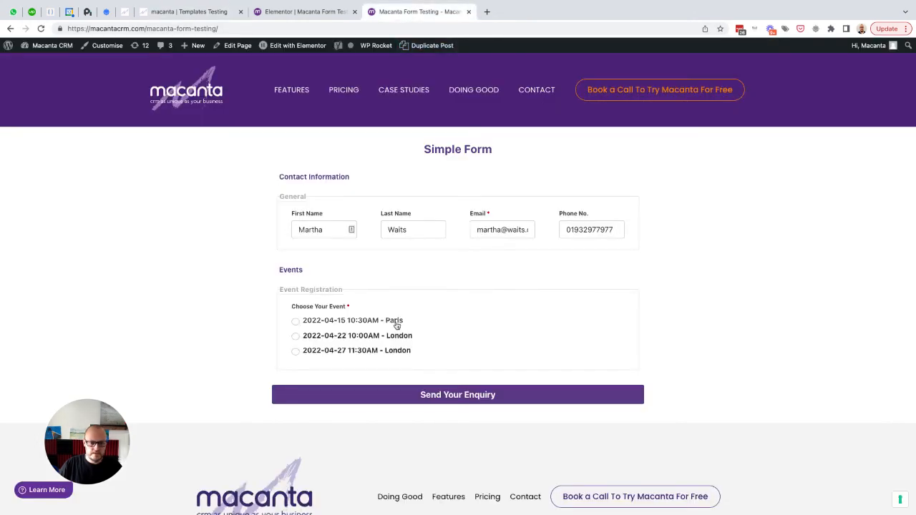
- Choose the 2022-04-15 Paris event, submit the enquiry and dismiss the thank-you message
left_click(339, 322)
left_click(443, 399)
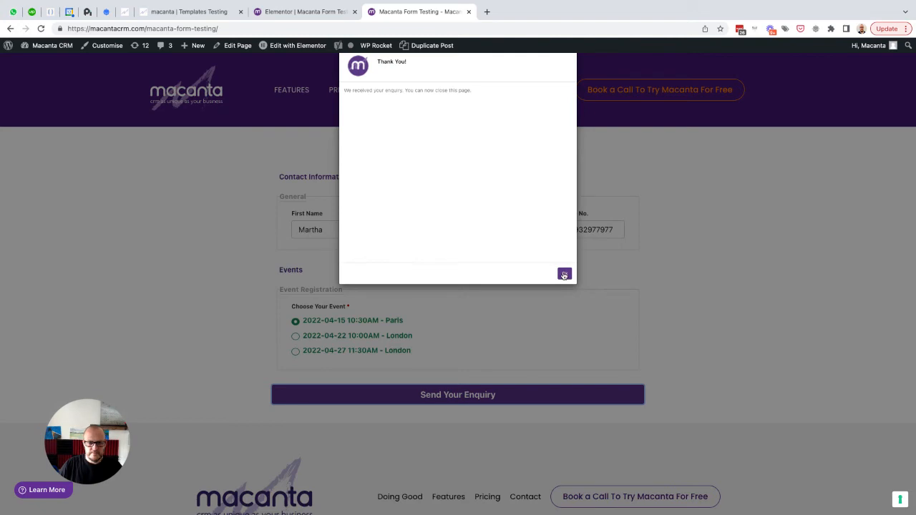
left_click(564, 275)
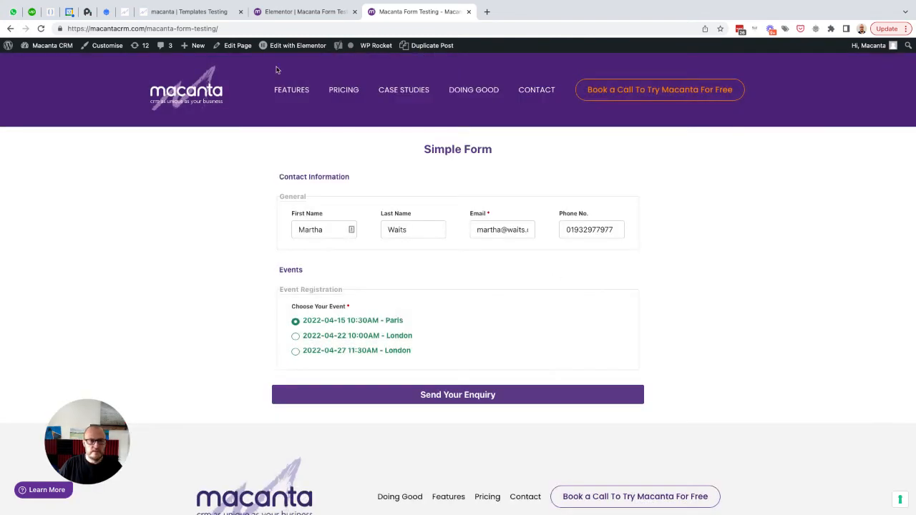
left_click(172, 13)
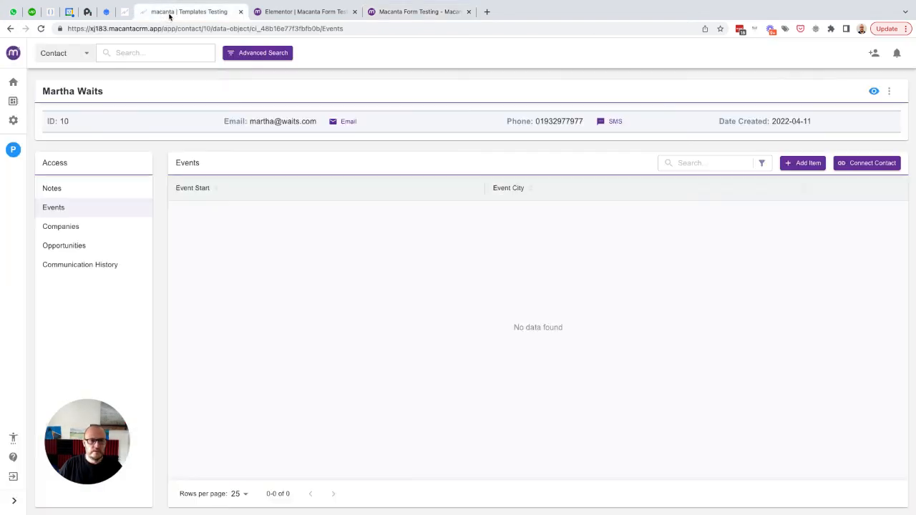
- Reload the Events list to show the 2022-04-15 Paris event and check its Attendee relationship
left_click(40, 29)
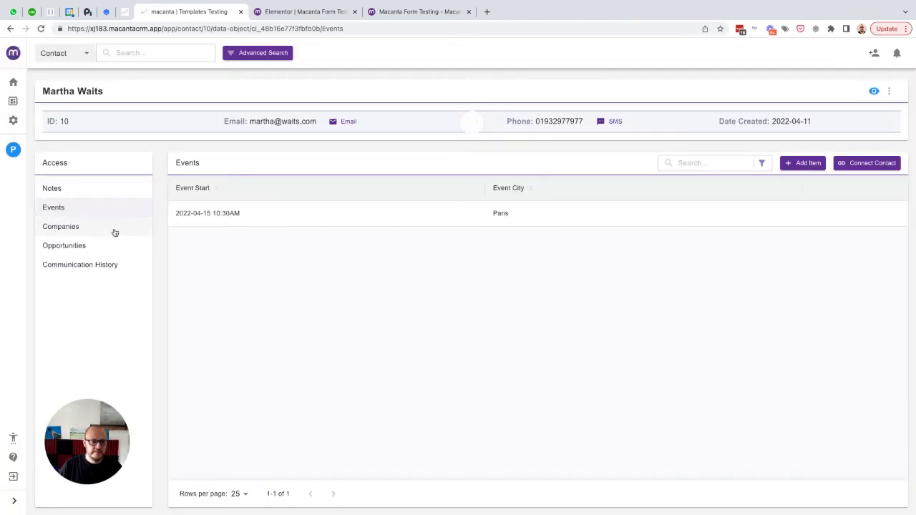
mouse_move(327, 210)
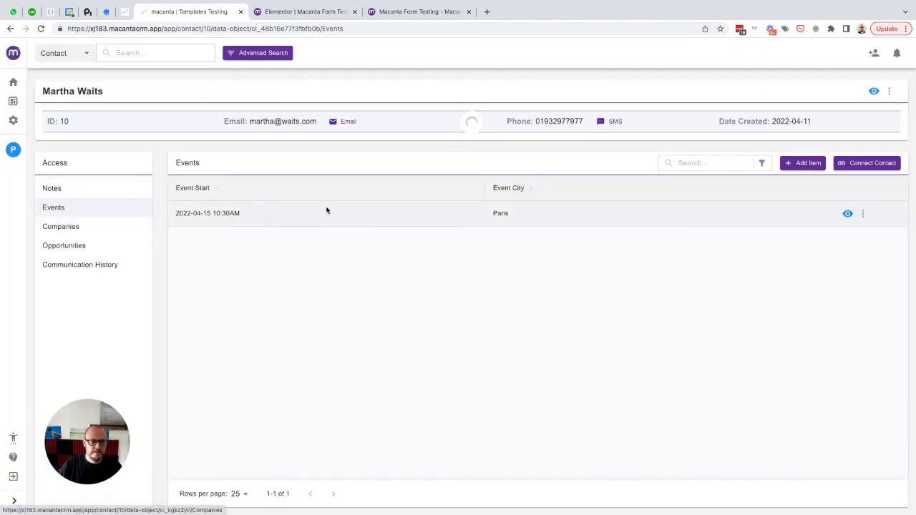
left_click(865, 214)
left_click(812, 212)
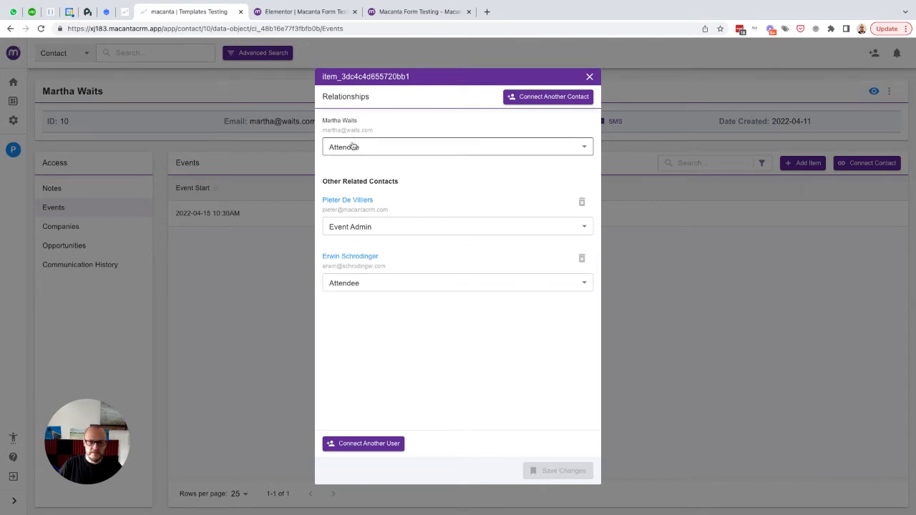
left_click(589, 77)
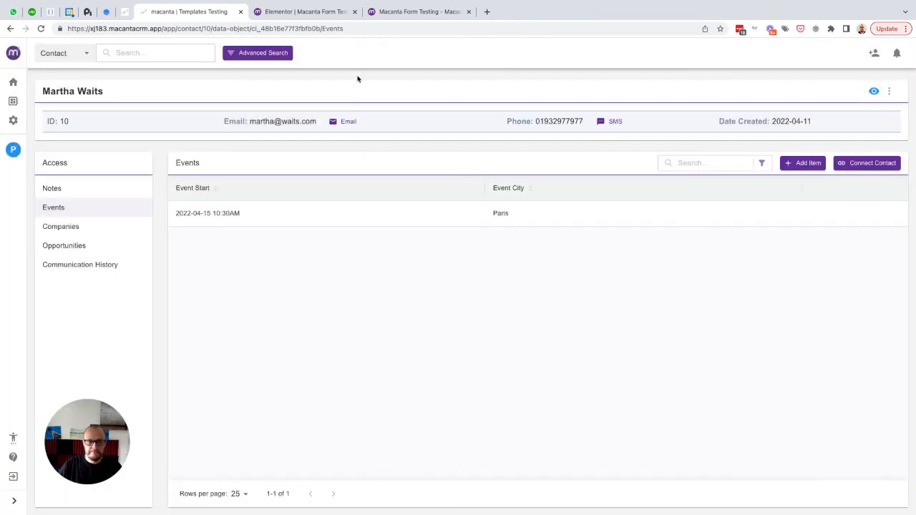
- Open the Simple Form for editing in the Admin Settings Form Builder
left_click(13, 122)
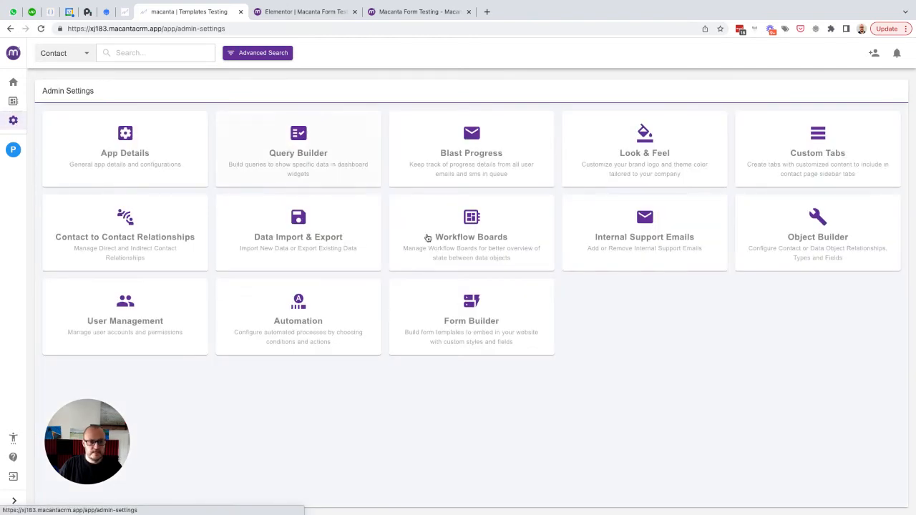
left_click(475, 308)
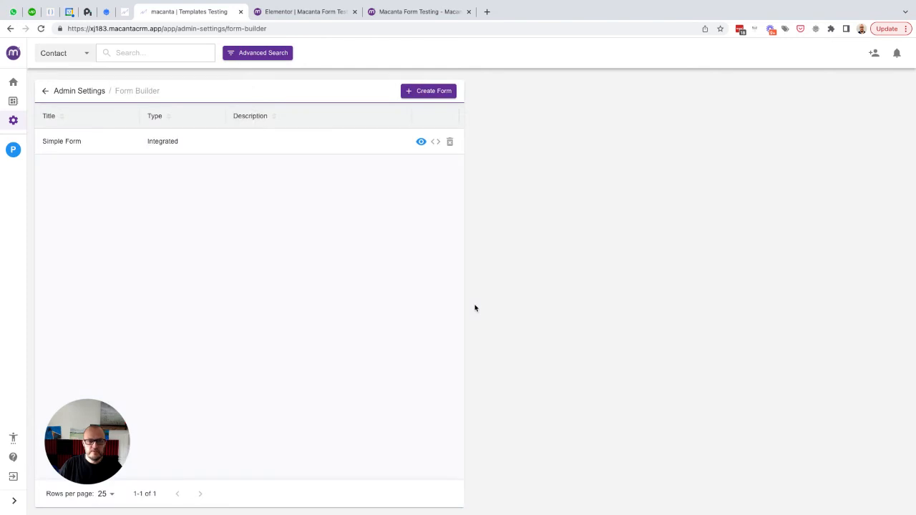
left_click(420, 142)
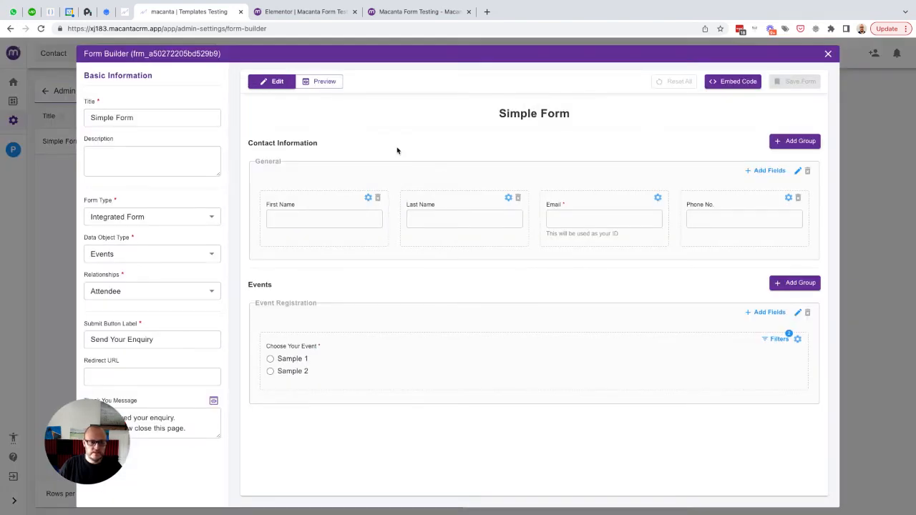
- Set it to a 2-Way Synced Form on Companies via Key Contact, submit label 'Update Company Information'
left_click(177, 217)
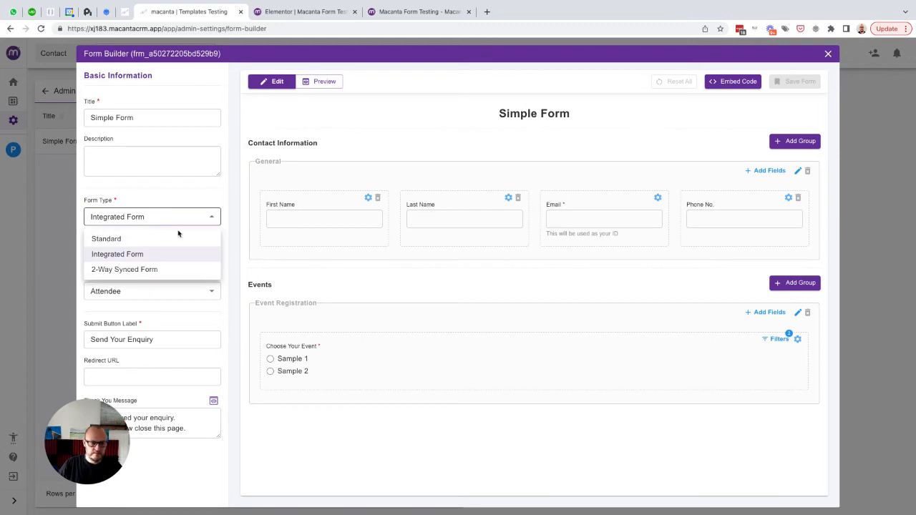
left_click(133, 275)
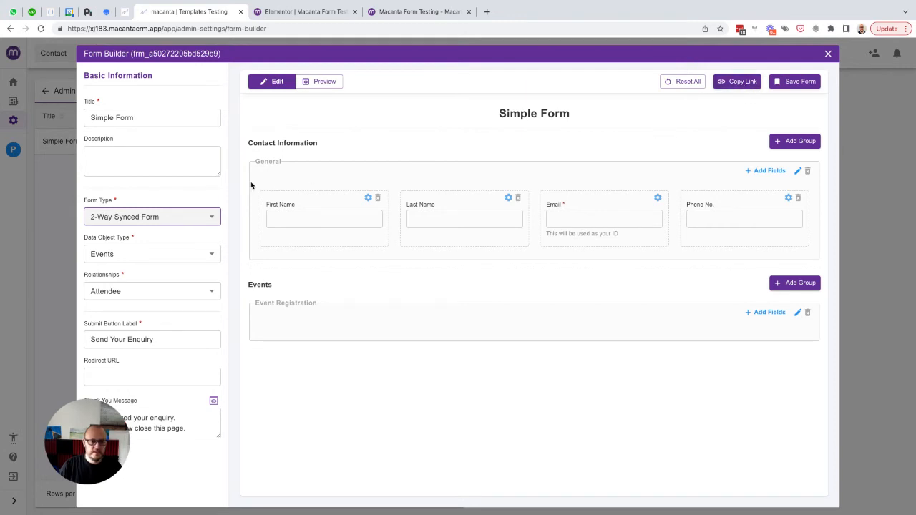
left_click(156, 255)
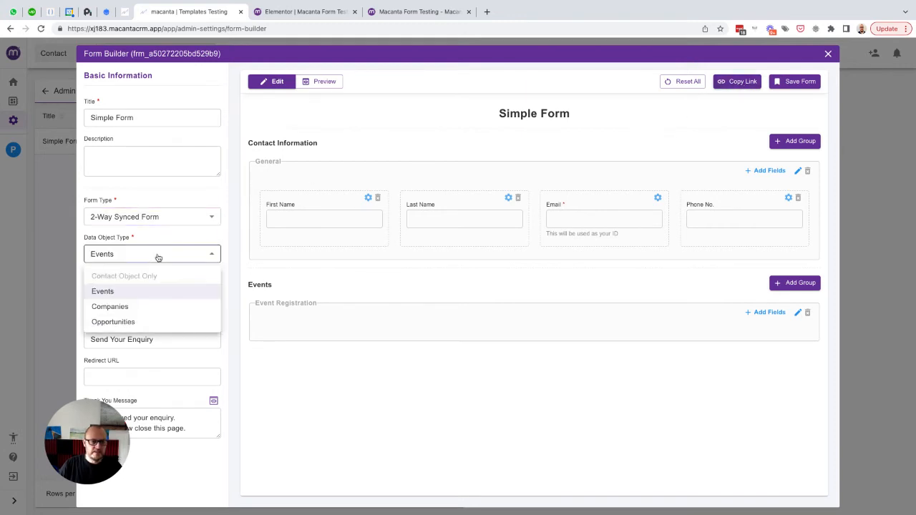
left_click(111, 307)
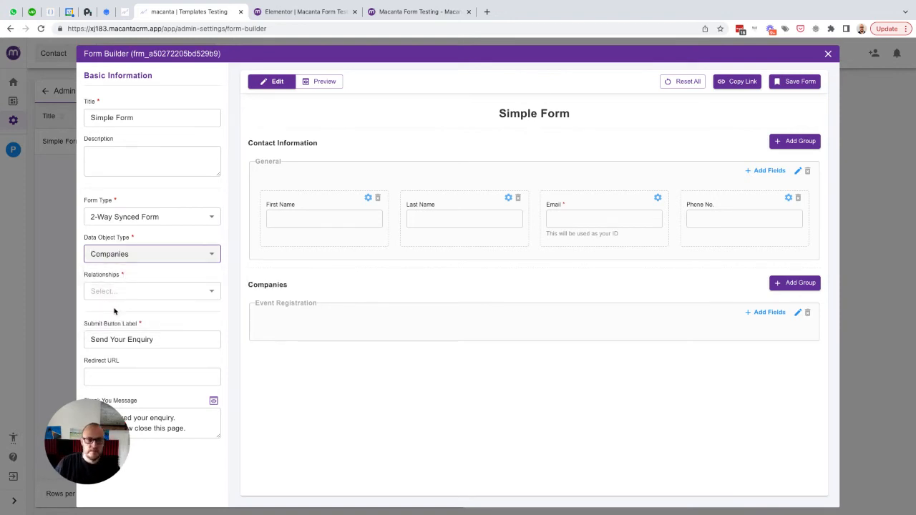
left_click(153, 291)
left_click(137, 344)
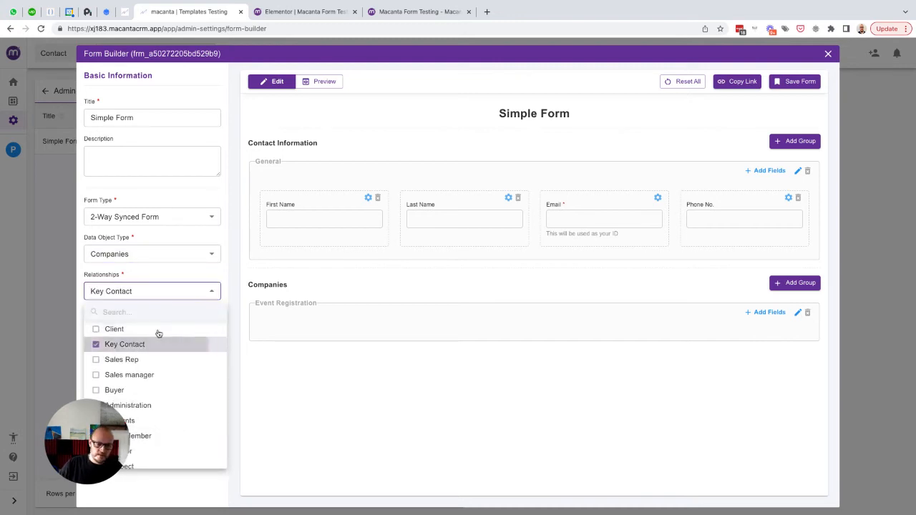
left_click(173, 279)
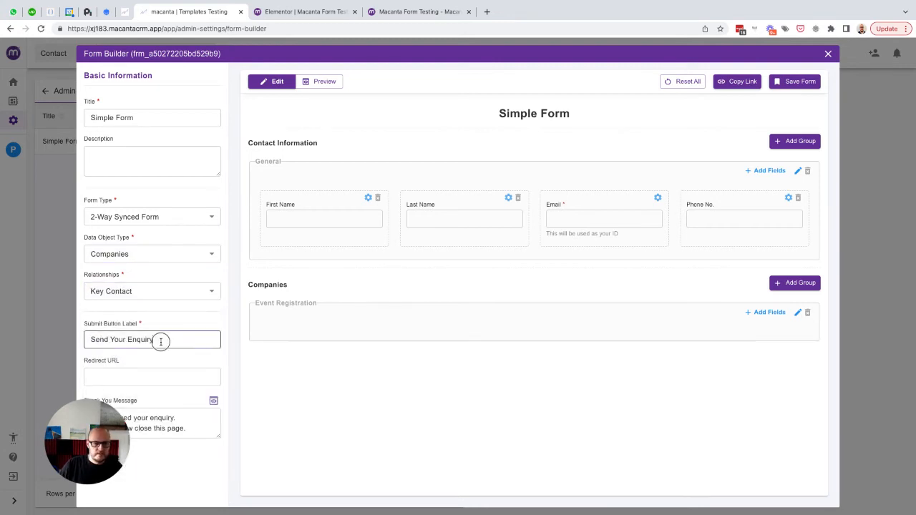
left_click_drag(158, 341, 83, 341)
type("Update Company Information")
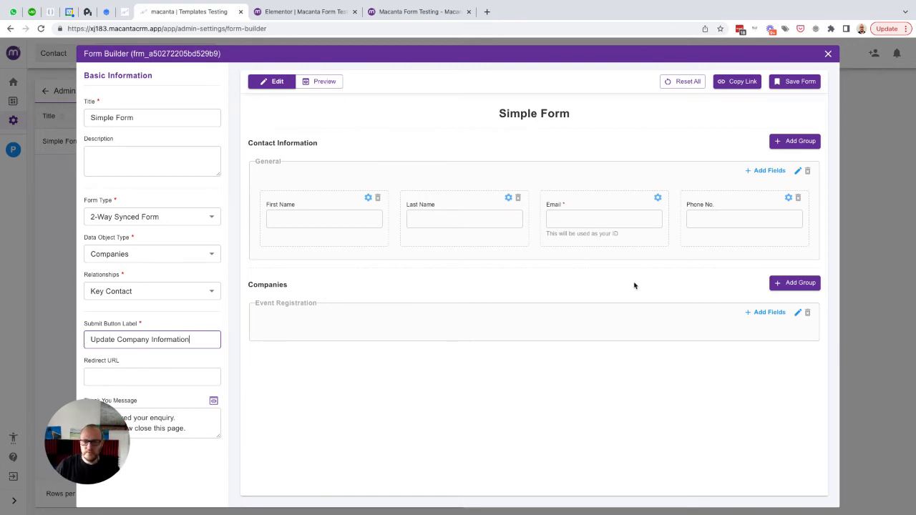
- Add Company Name, Company Address, Number of Employees and Turnover fields to the company group
left_click(764, 312)
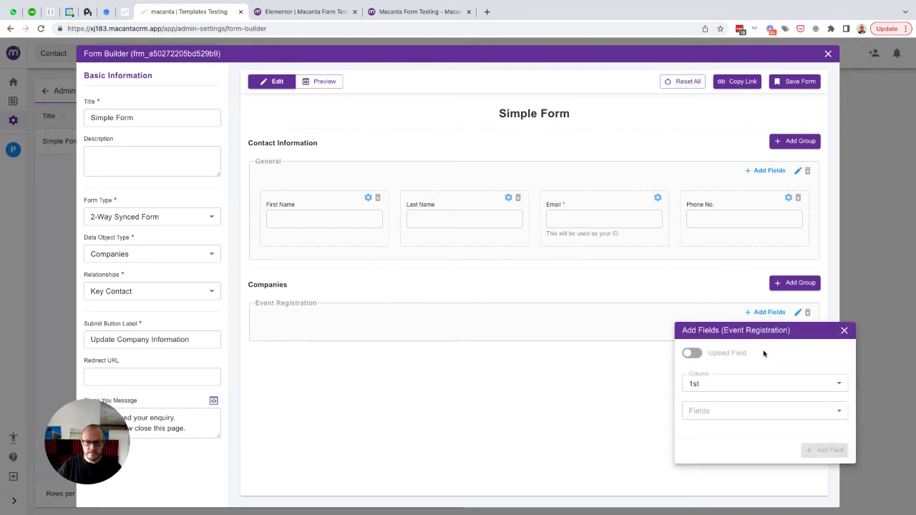
left_click(716, 410)
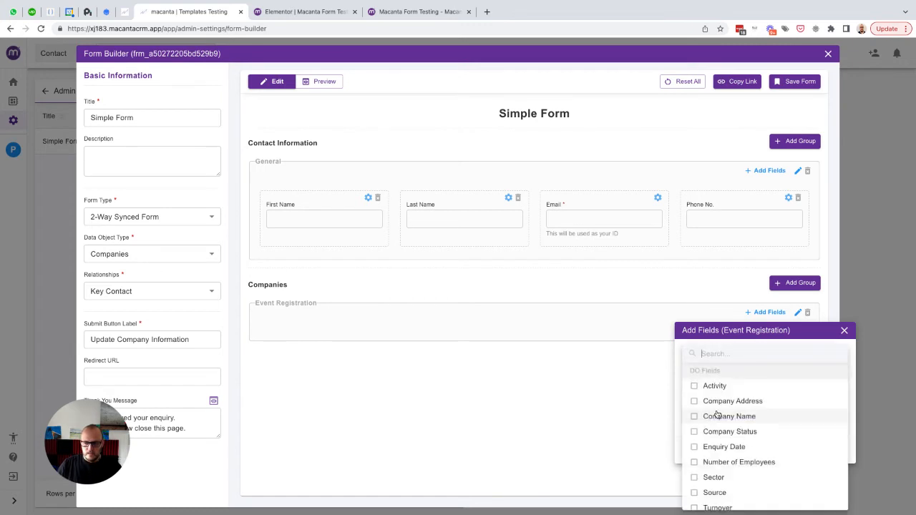
left_click(709, 419)
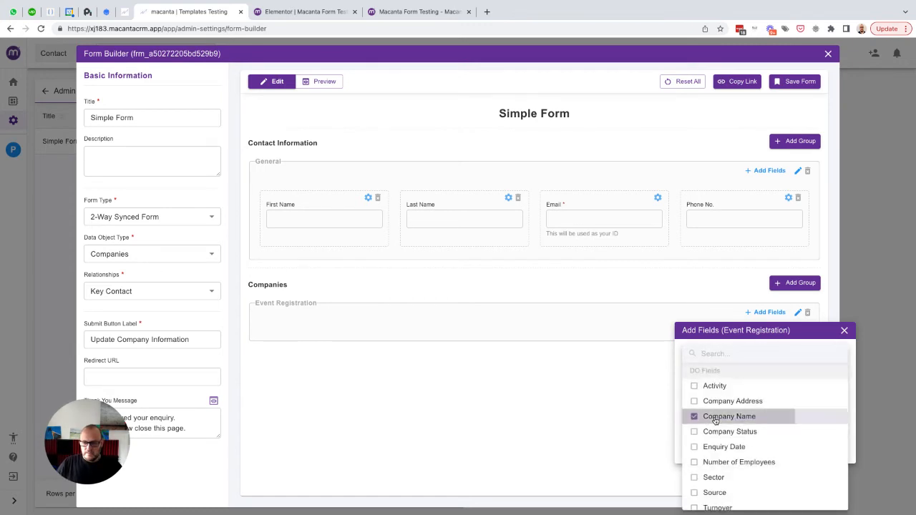
left_click(710, 402)
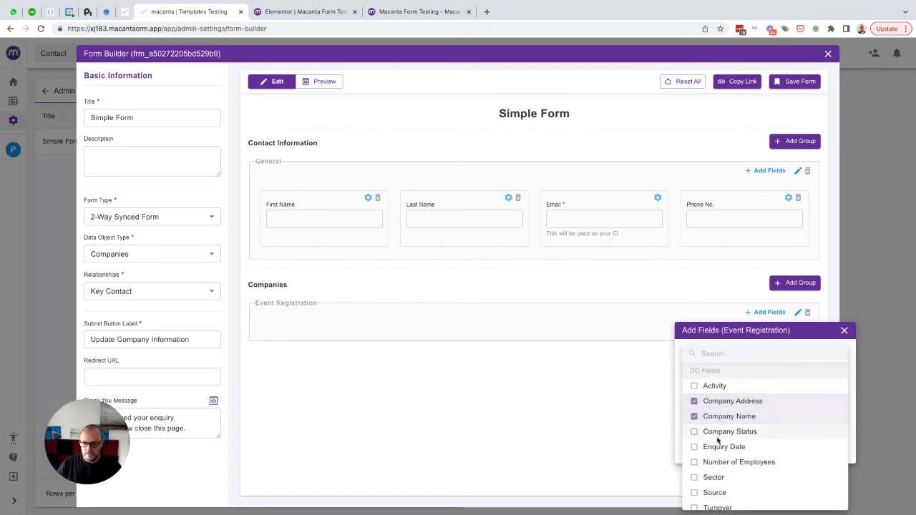
scroll(718, 440, "down", 1)
left_click(719, 443)
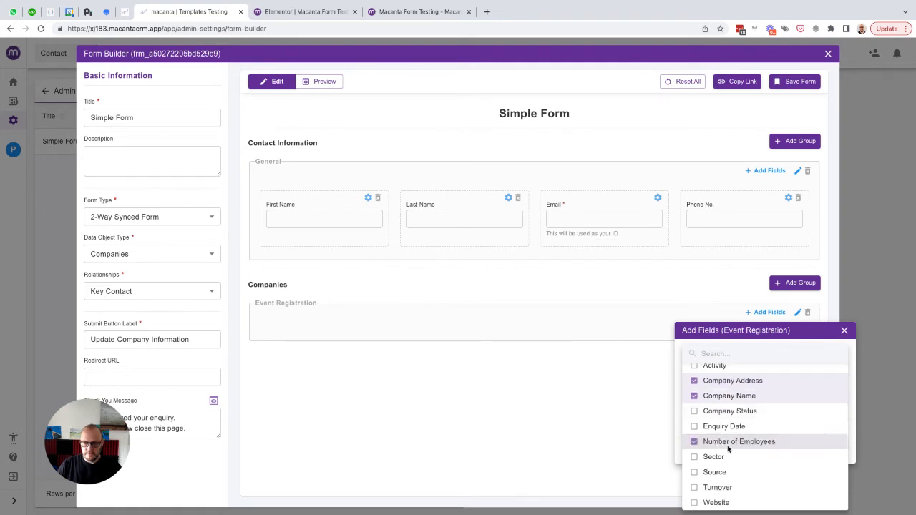
left_click(712, 489)
left_click(677, 406)
left_click(822, 449)
scroll(523, 309, "down", 1)
scroll(522, 309, "down", 2)
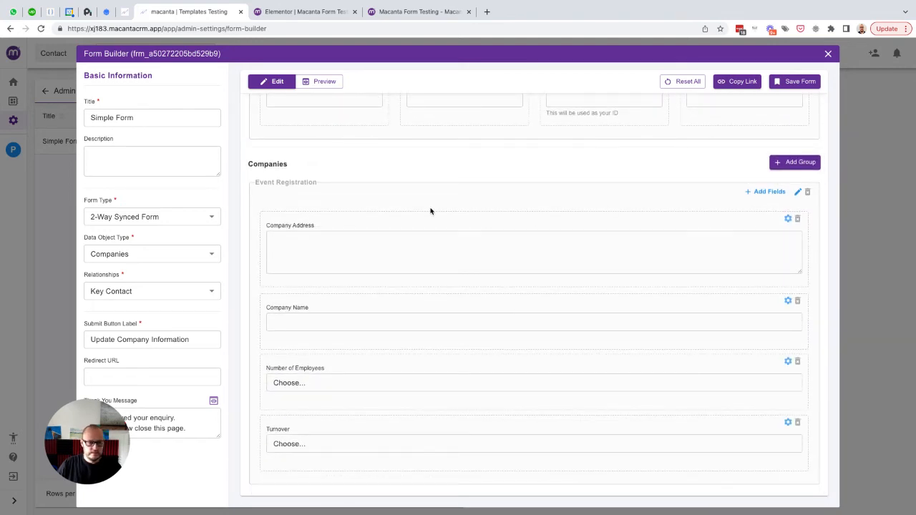
- Rename the group to 'Company Details' and arrange its fields in two columns
left_click_drag(447, 306, 448, 212)
left_click(797, 192)
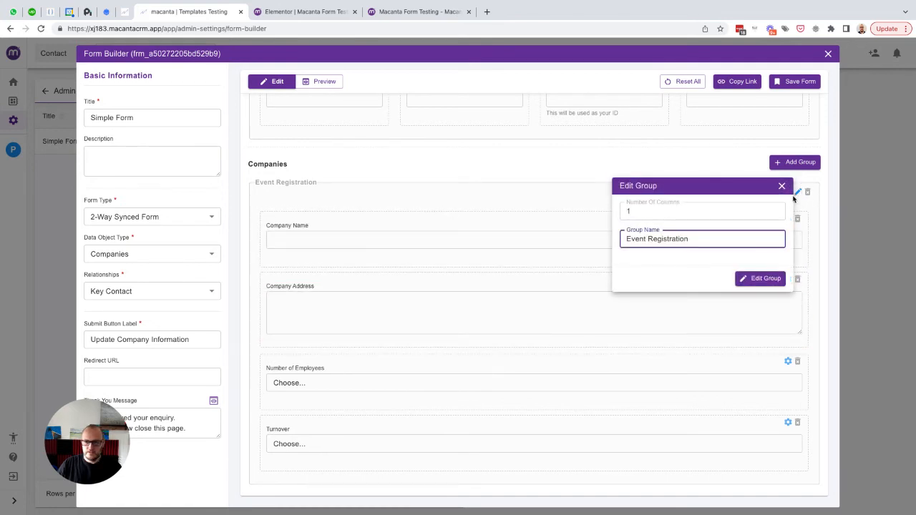
left_click(775, 212)
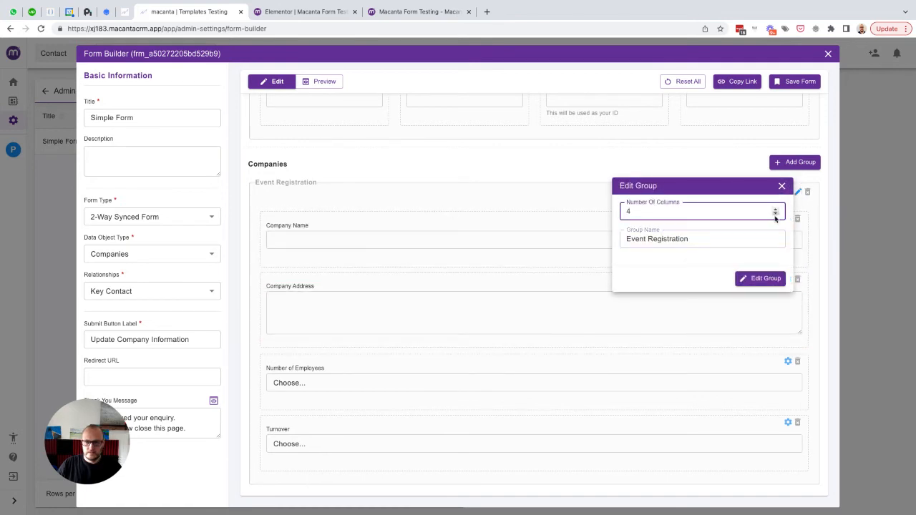
left_click_drag(694, 238, 623, 239)
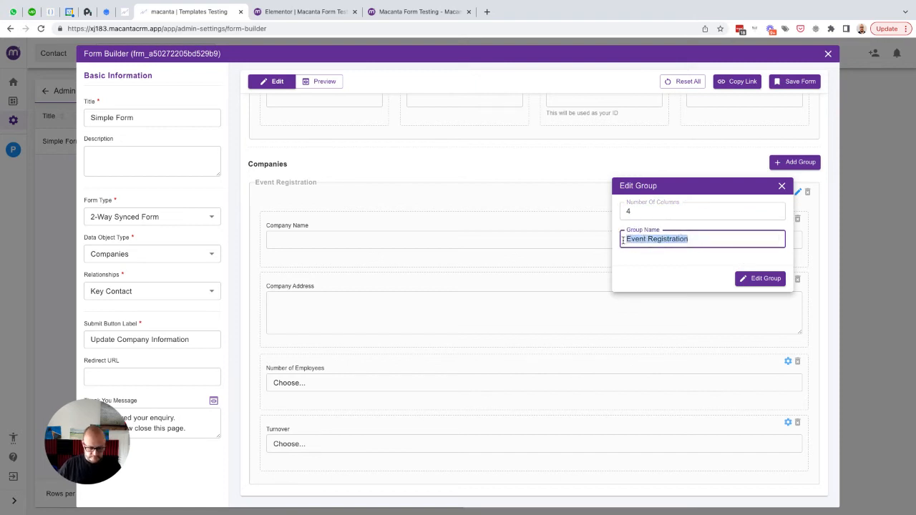
type("Company Details")
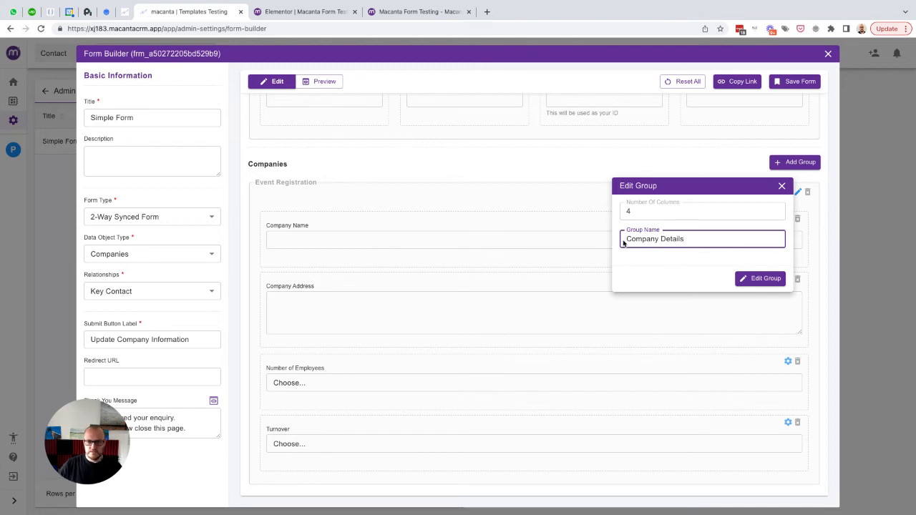
left_click(754, 279)
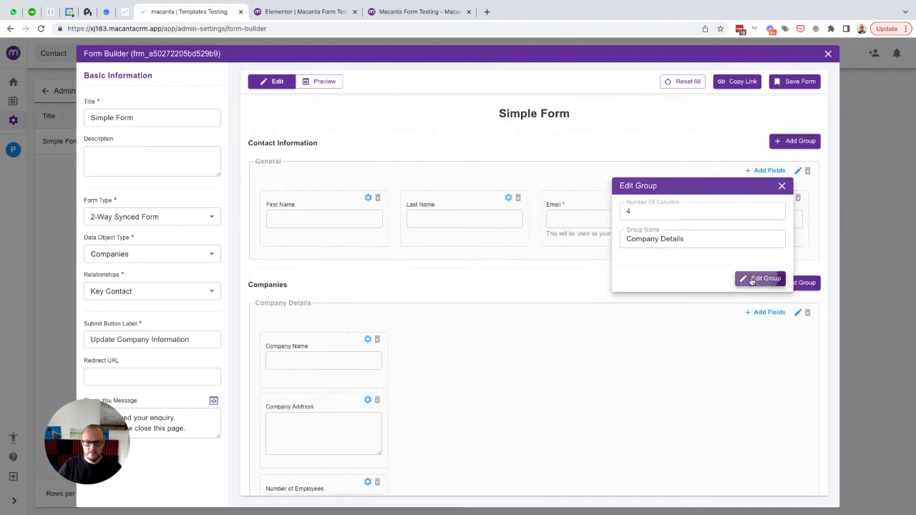
scroll(427, 293, "down", 2)
left_click_drag(308, 283, 425, 287)
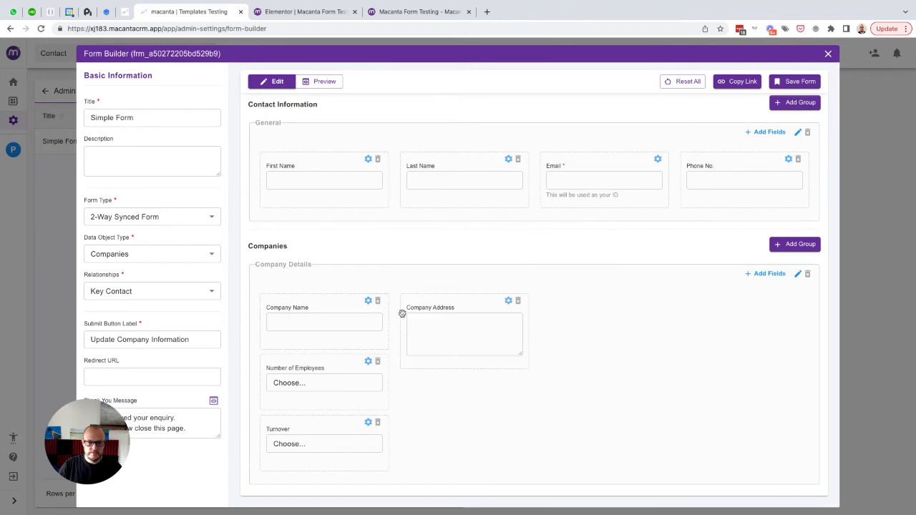
left_click_drag(331, 422, 475, 397)
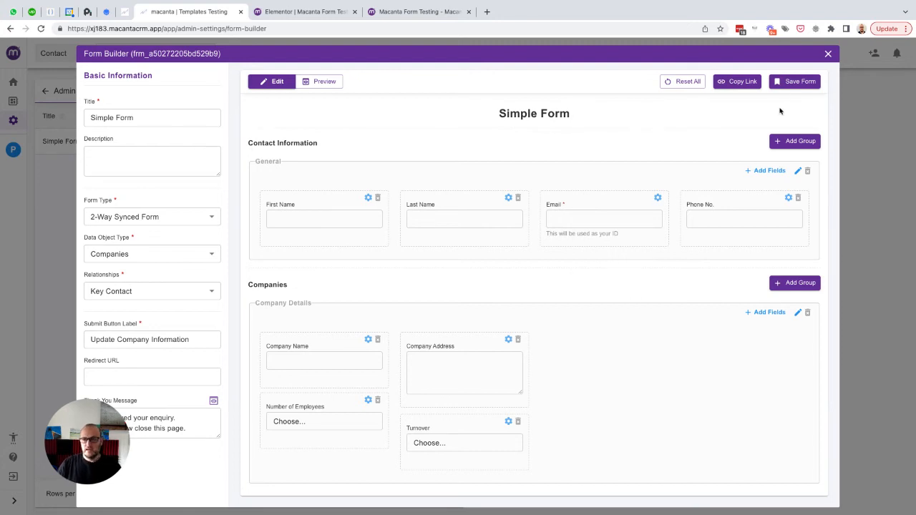
- Save the Simple Form and paste its link with ~cd.guid~ and ~Contact.Id~ into a new tab
left_click(784, 84)
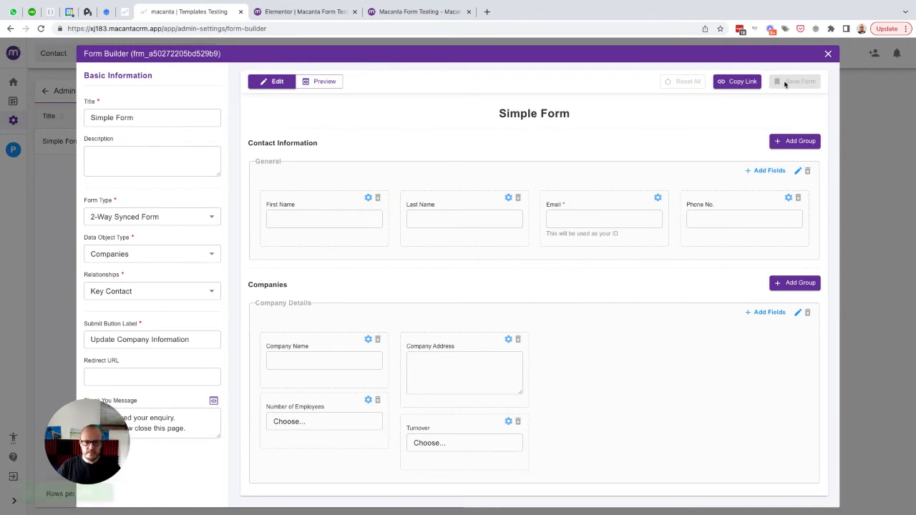
left_click(738, 84)
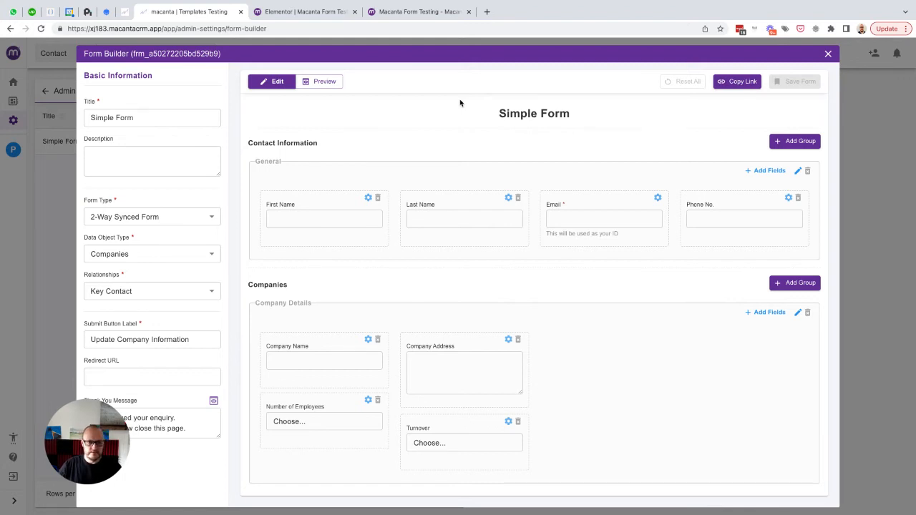
left_click(486, 11)
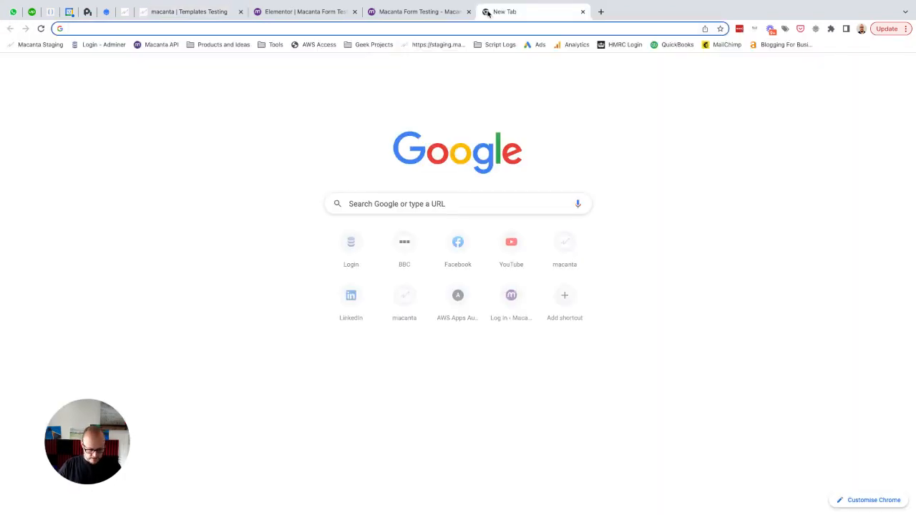
type("https://xj183.macantacrm.app/webform/frm_a50272205bd529b9/~cd.guid~/~Contact.Id~")
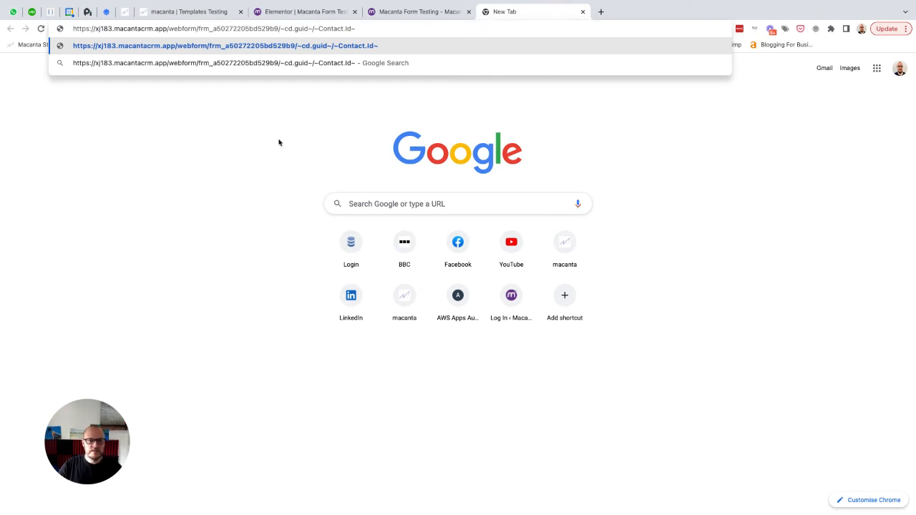
left_click(249, 156)
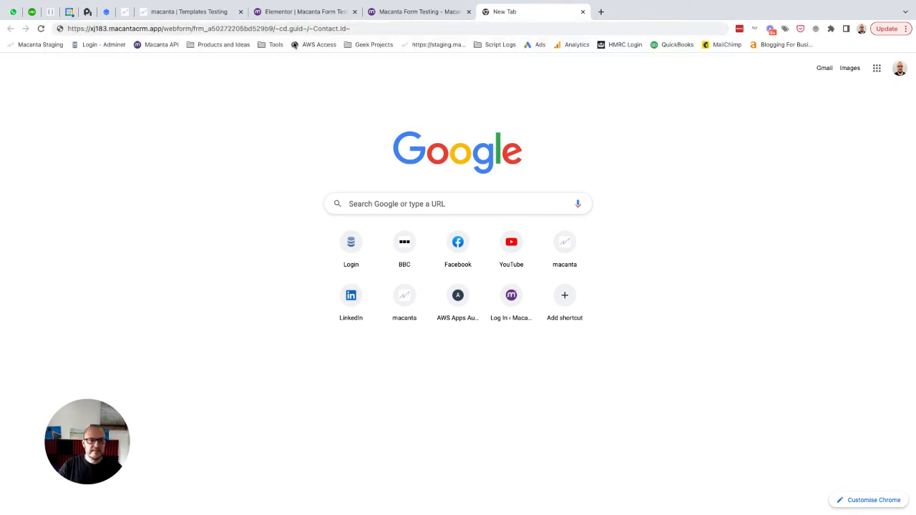
left_click_drag(305, 29, 276, 29)
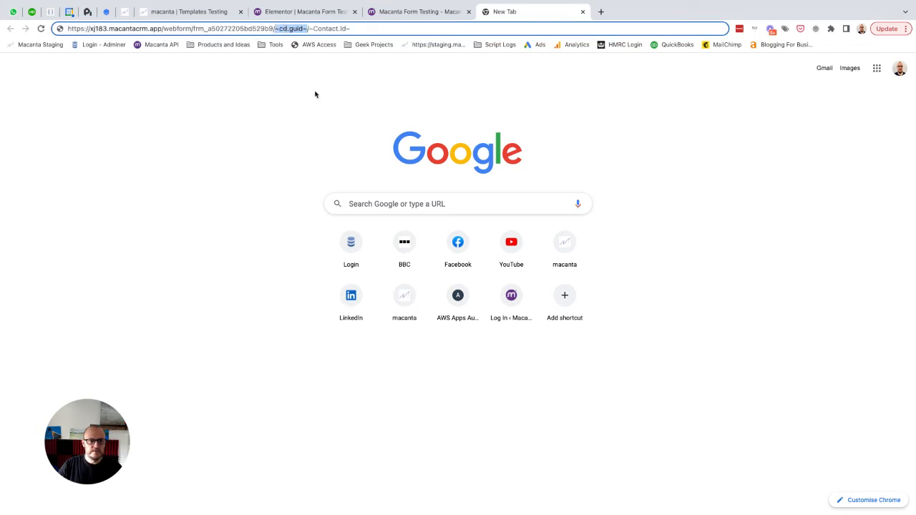
left_click_drag(353, 29, 309, 30)
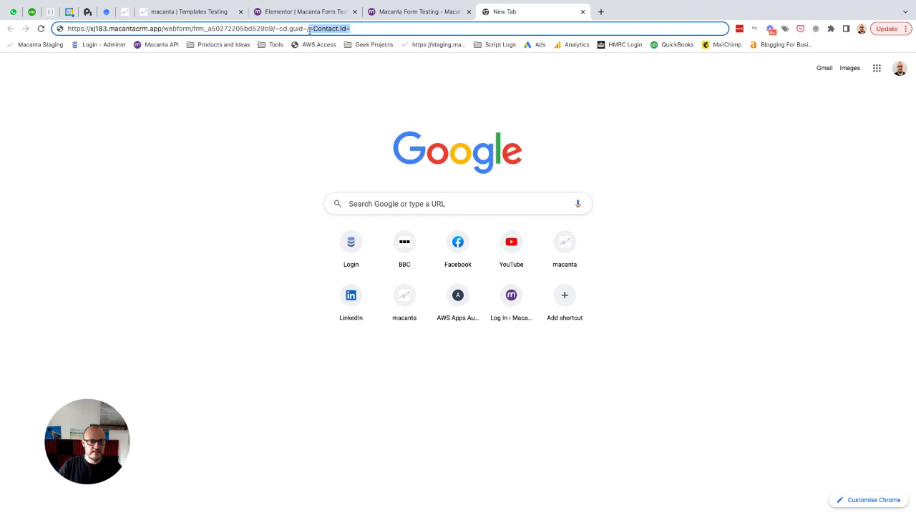
left_click(182, 12)
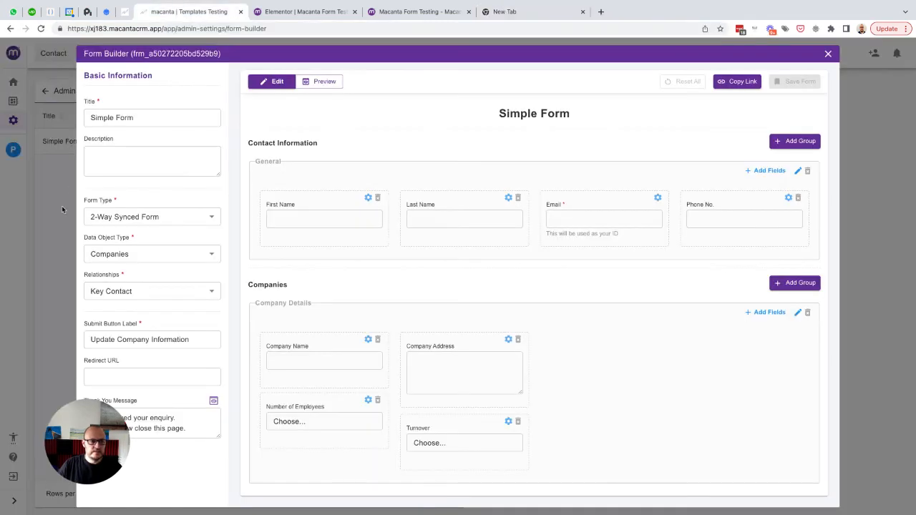
- Find the demo contact's linked company and copy its item ID from the company details
left_click(61, 209)
left_click(164, 57)
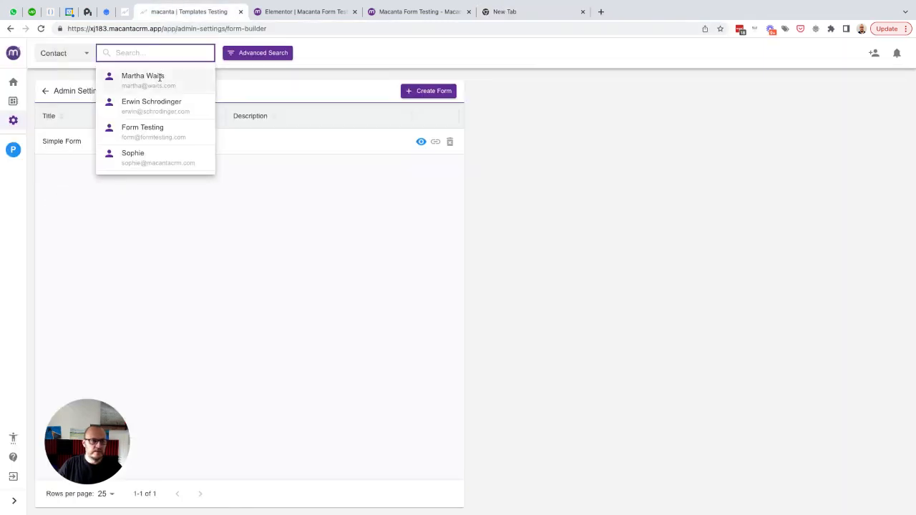
left_click(150, 102)
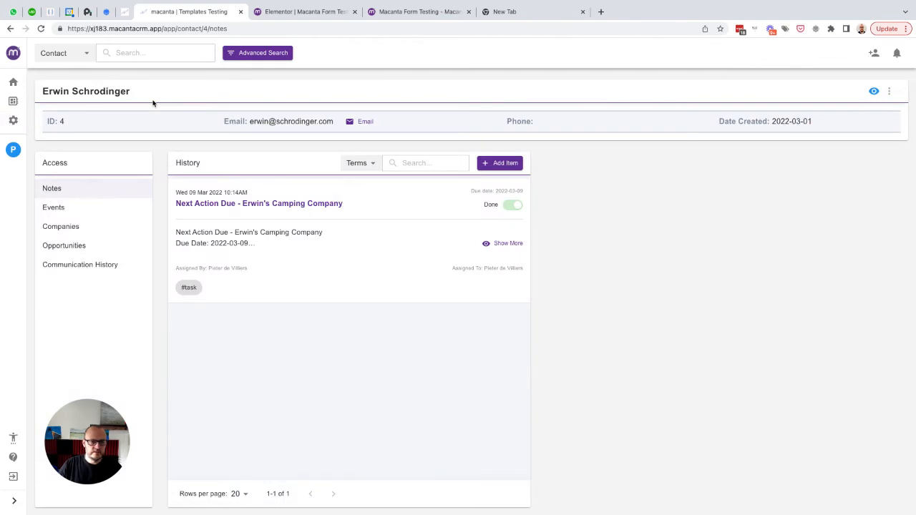
left_click(69, 233)
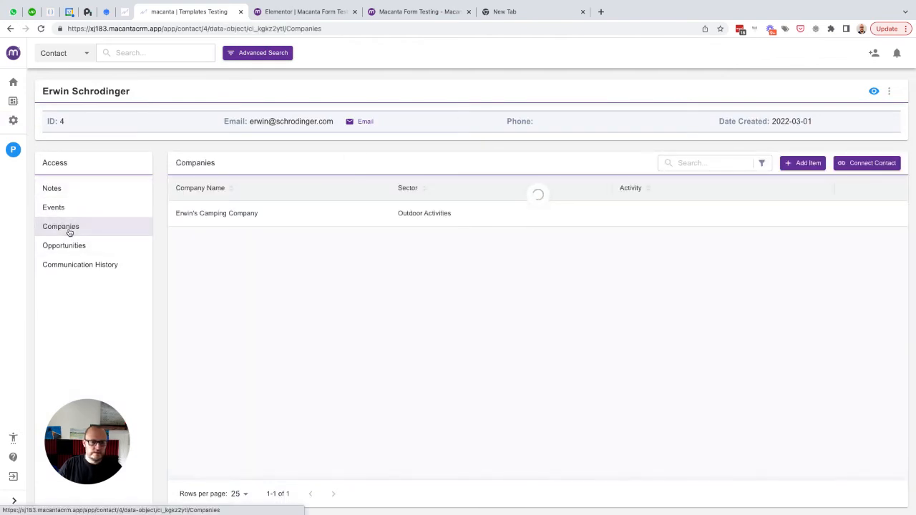
mouse_move(848, 221)
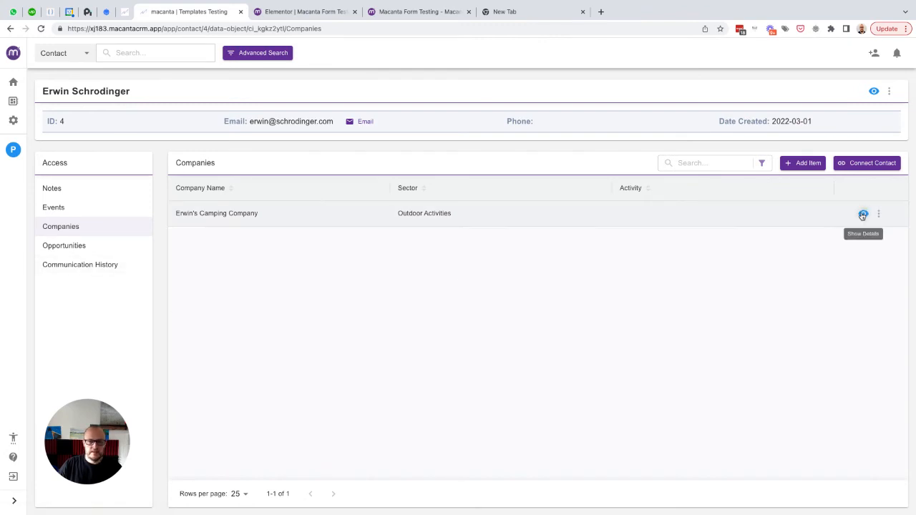
left_click(862, 214)
left_click_drag(199, 73, 98, 75)
key("ctrl+c")
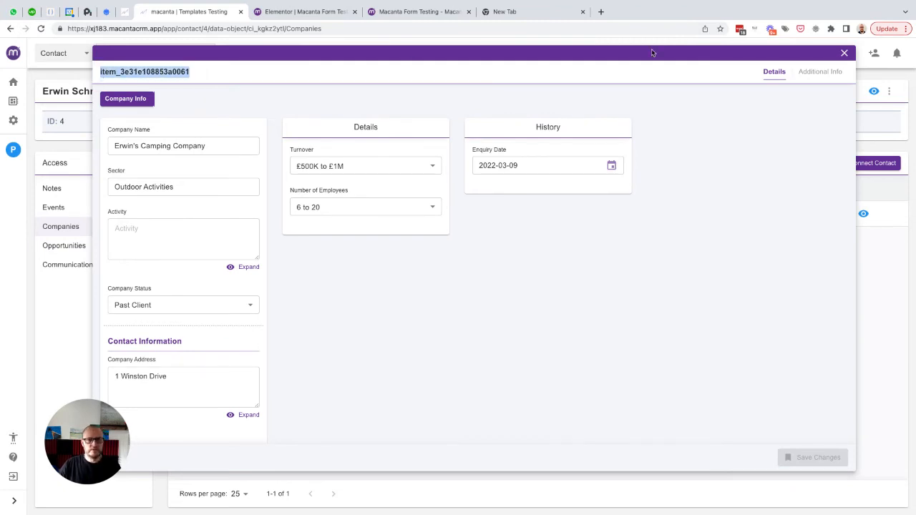
- Replace the ~cd.guid~ placeholder in the form link with the copied company item ID
left_click(508, 12)
left_click_drag(307, 28, 275, 29)
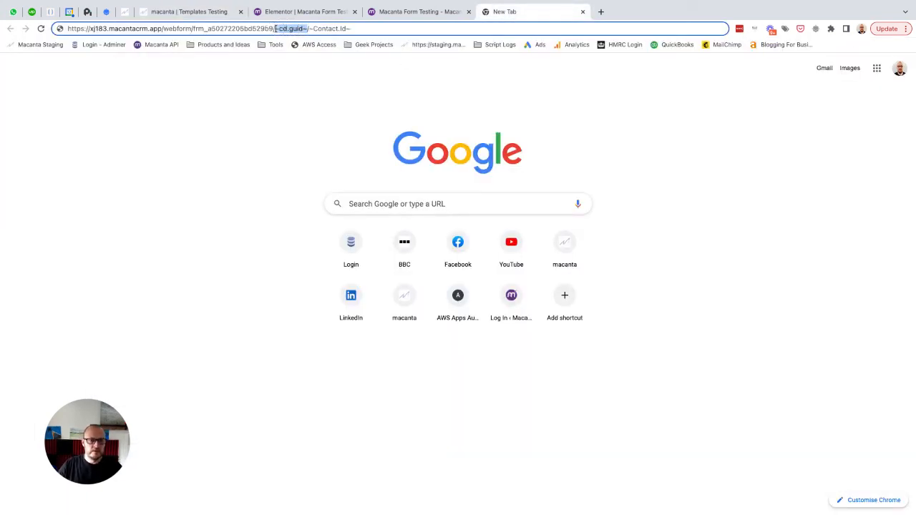
key("ctrl+v")
left_click(253, 108)
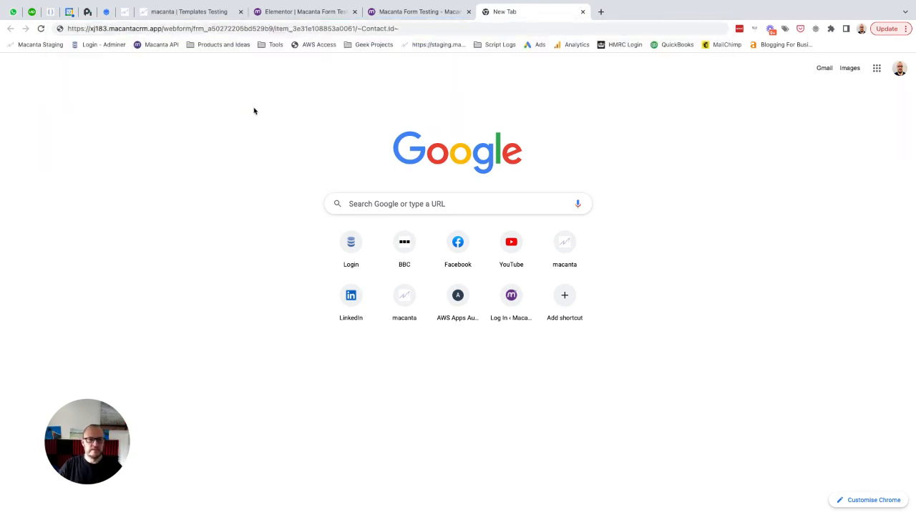
left_click(204, 12)
left_click(62, 120)
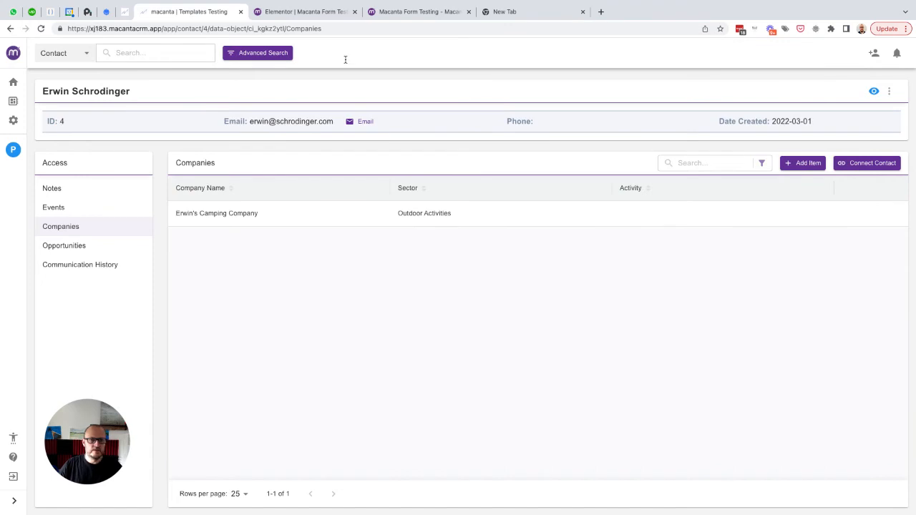
- Replace the ~Contact.Id~ placeholder in the link with the contact's ID
left_click(527, 10)
left_click(398, 29)
left_click_drag(398, 29, 357, 27)
type("4")
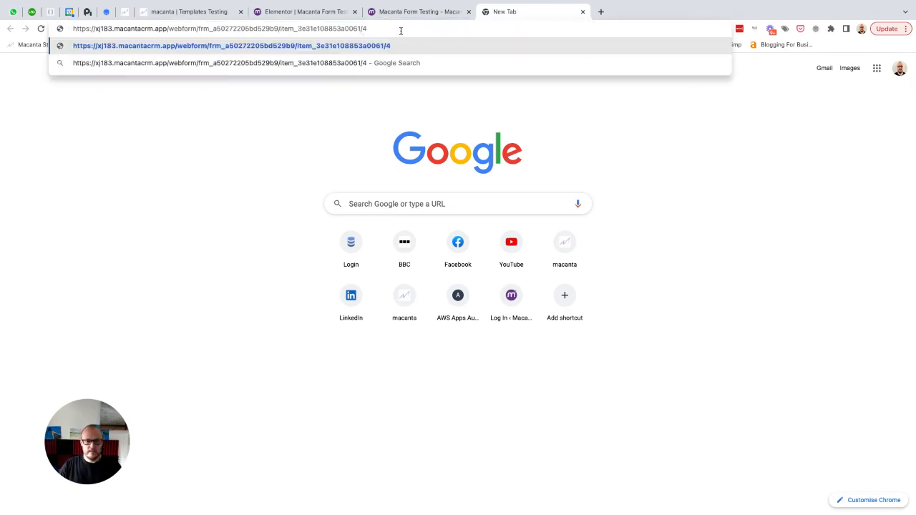
- Load the prefilled form, set employees to 21 to 100 and turnover to £1M to £5M, and submit
key("Return")
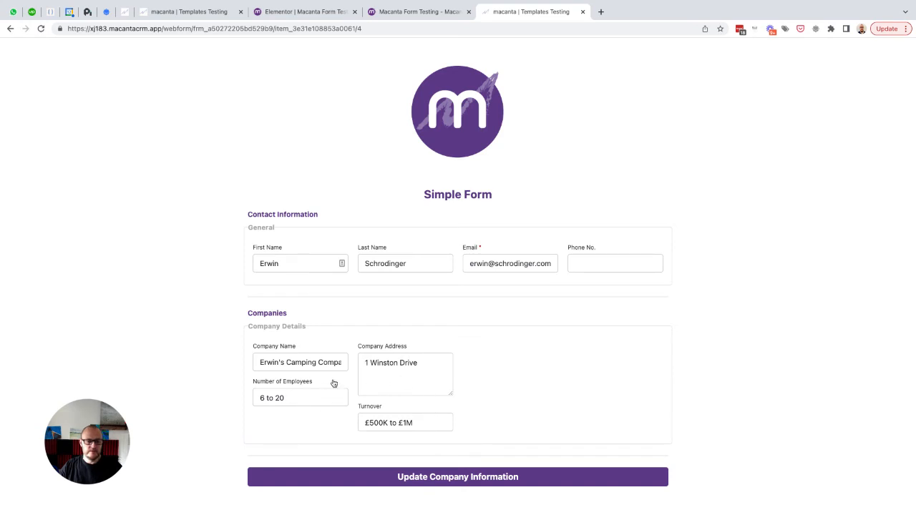
left_click(296, 397)
left_click(279, 411)
left_click(421, 424)
left_click(403, 435)
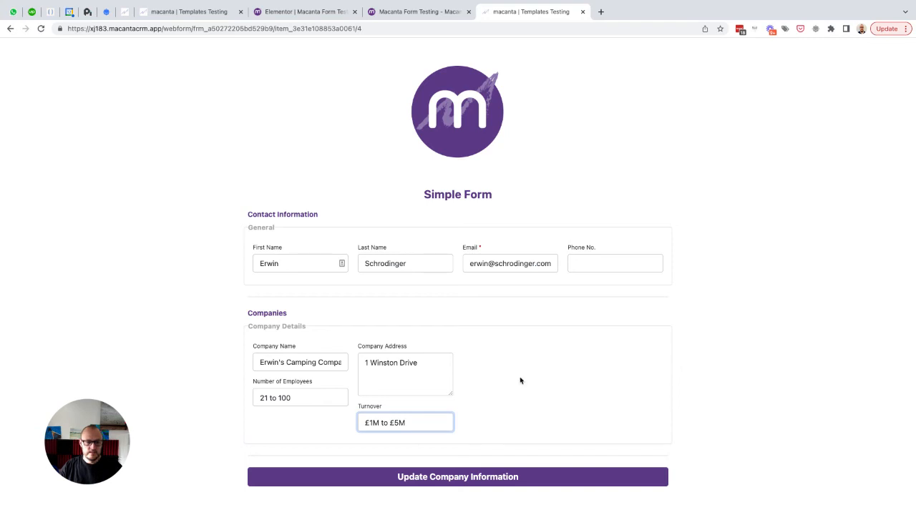
left_click(428, 477)
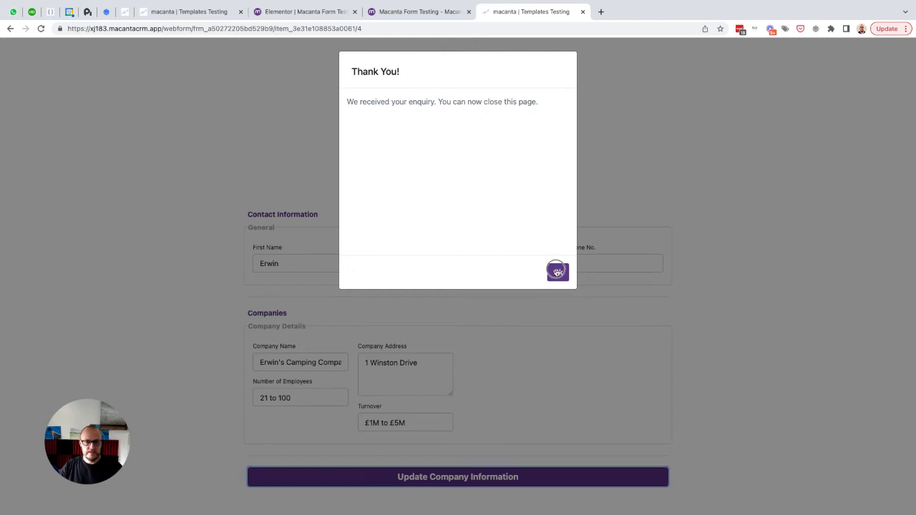
- Dismiss the thank-you message and check the reloaded company record shows the updated employees and turnover
left_click(557, 271)
left_click(187, 16)
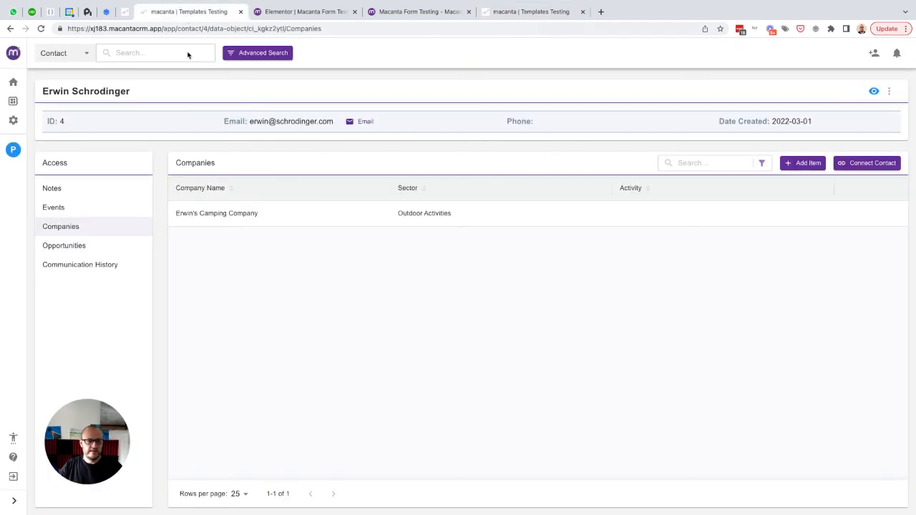
left_click(41, 28)
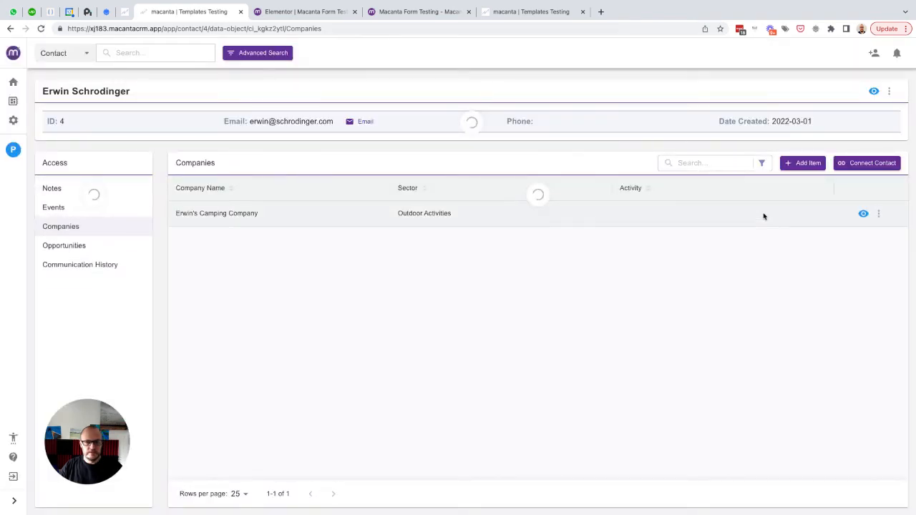
left_click(863, 213)
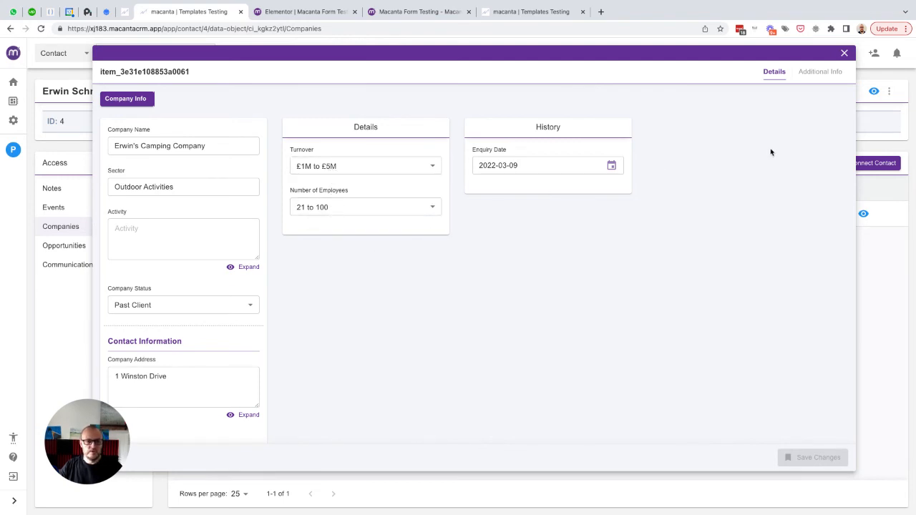
left_click(843, 55)
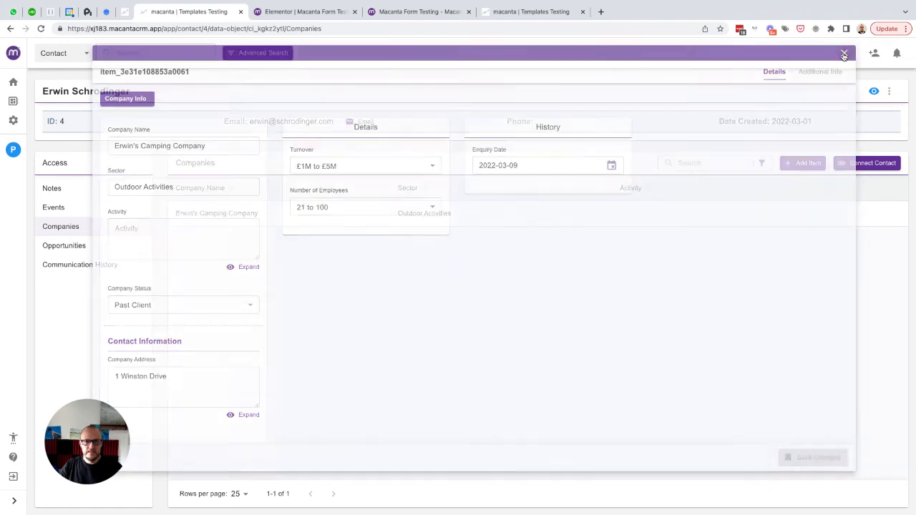
left_click(529, 12)
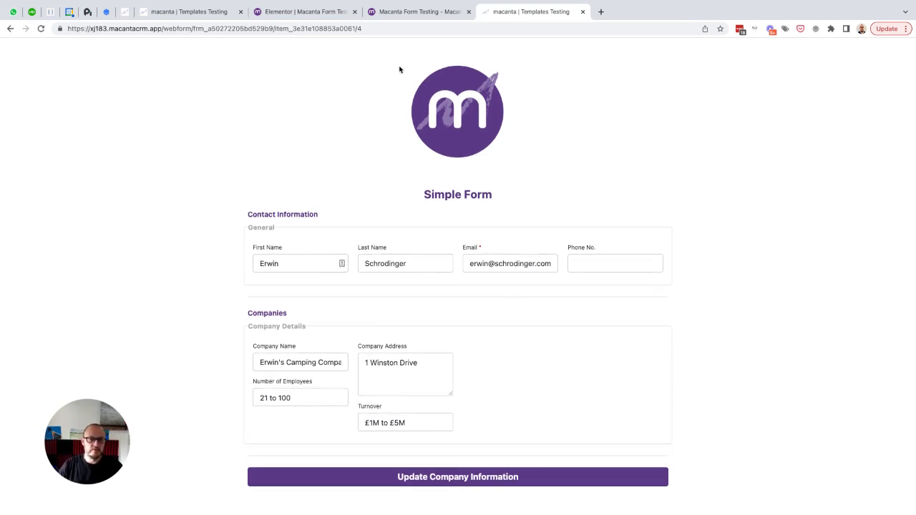
- Go to Admin Settings > Form Builder and open the Simple Form's details for editing
left_click(183, 14)
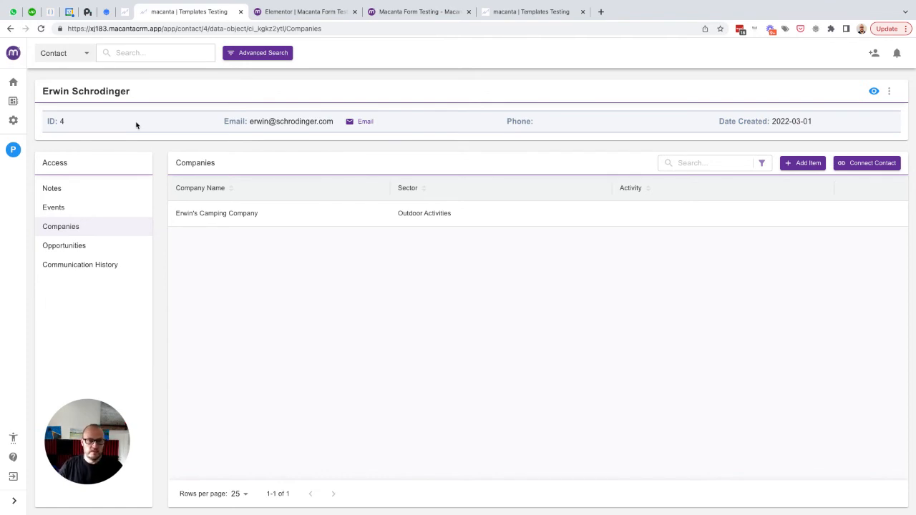
left_click(13, 122)
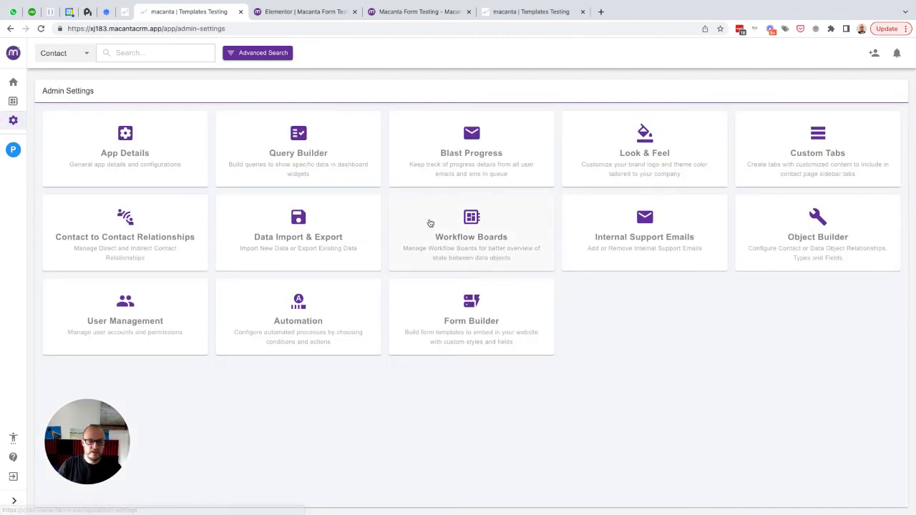
left_click(480, 302)
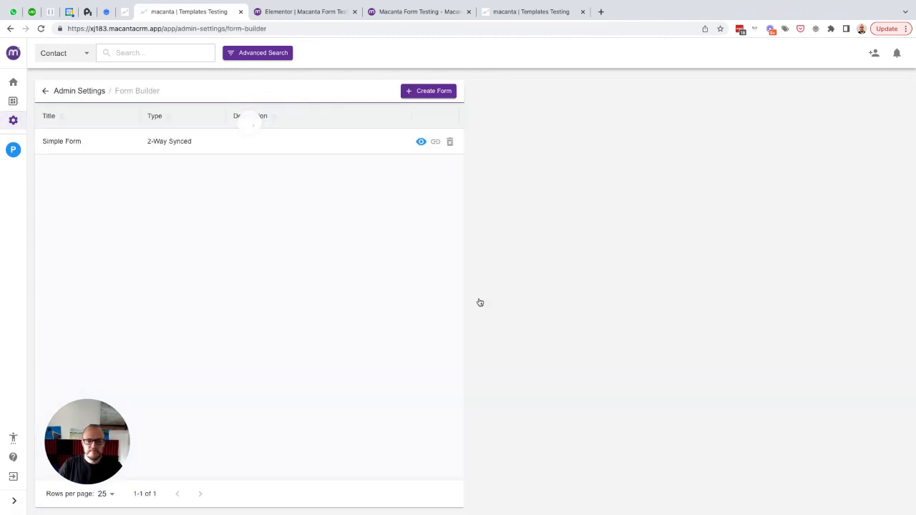
left_click(421, 143)
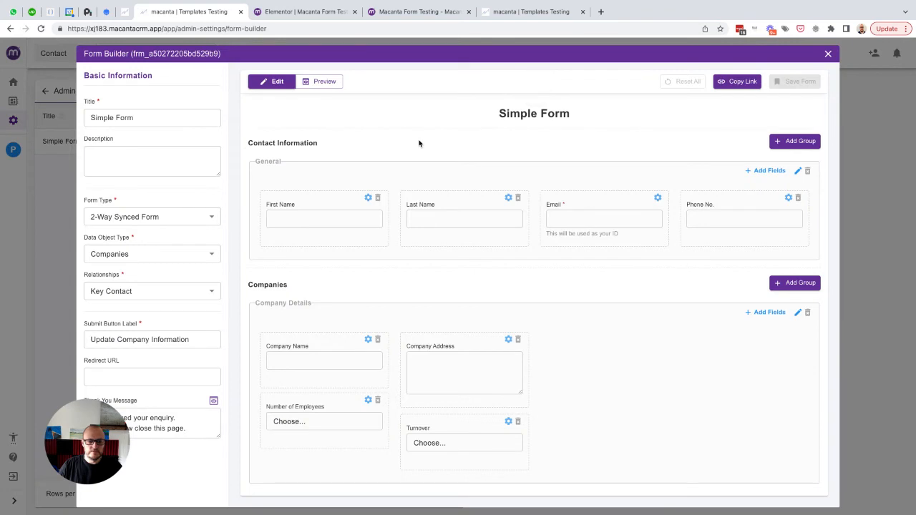
- Add a 'Company Info' upload field to Company Details and save the Simple Form
left_click(763, 313)
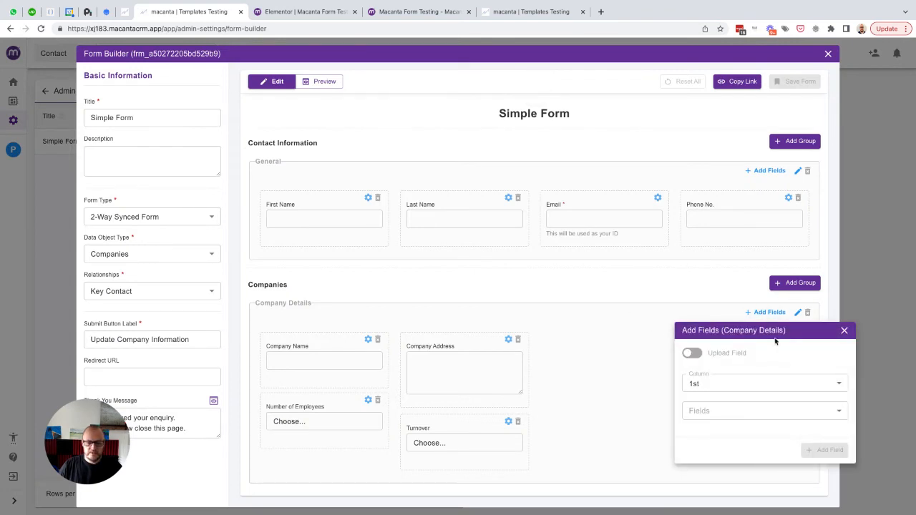
left_click(692, 354)
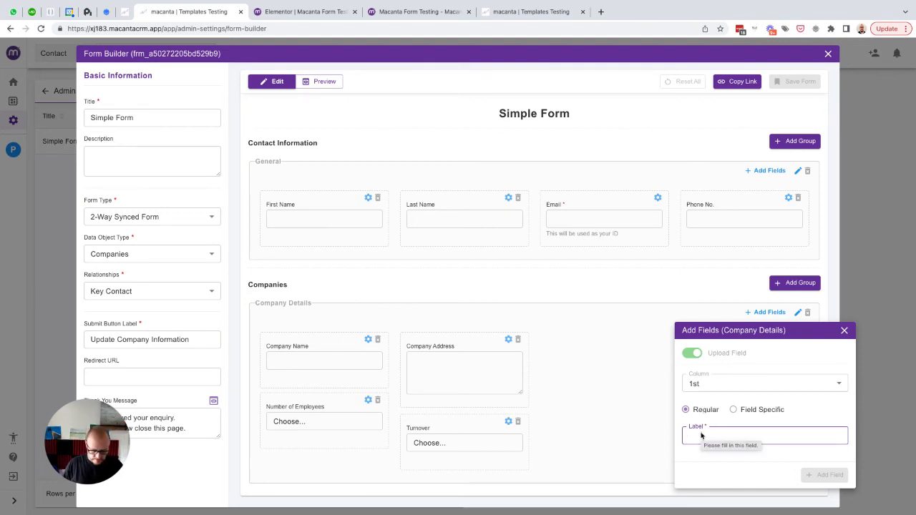
type("Company Info")
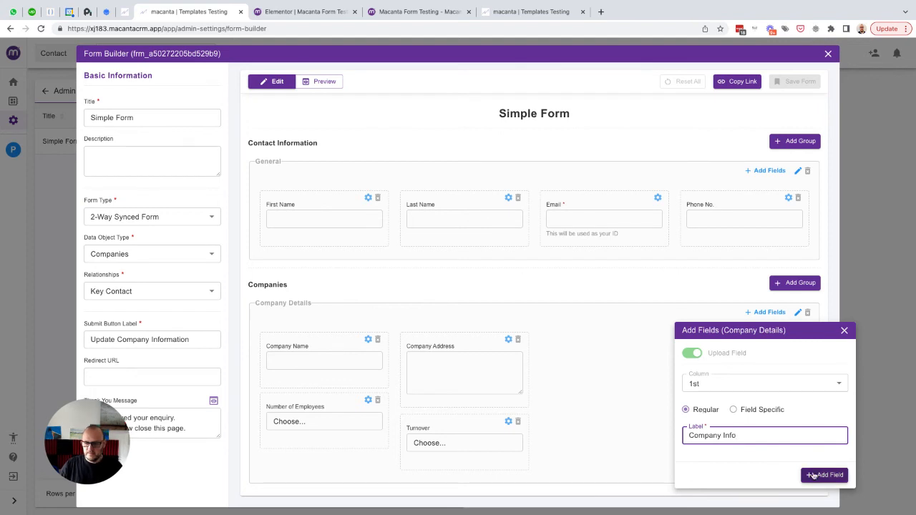
left_click(814, 476)
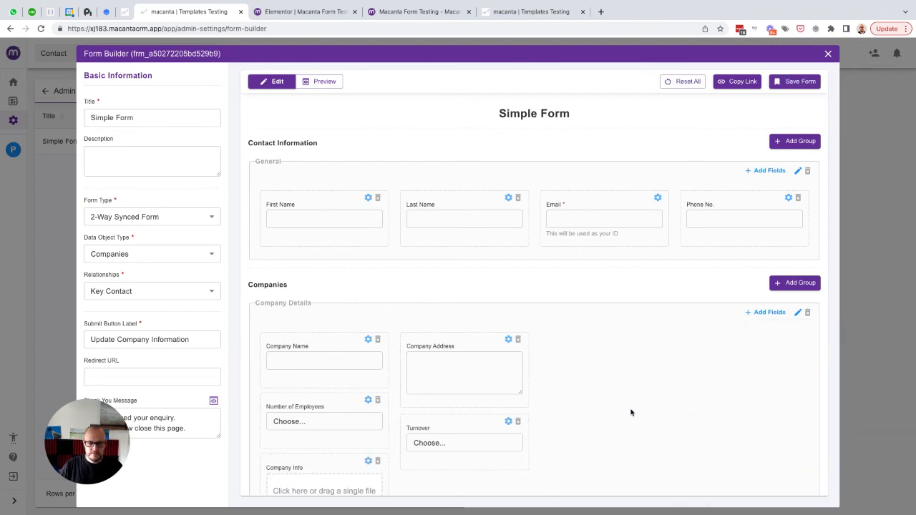
scroll(631, 412, "down", 2)
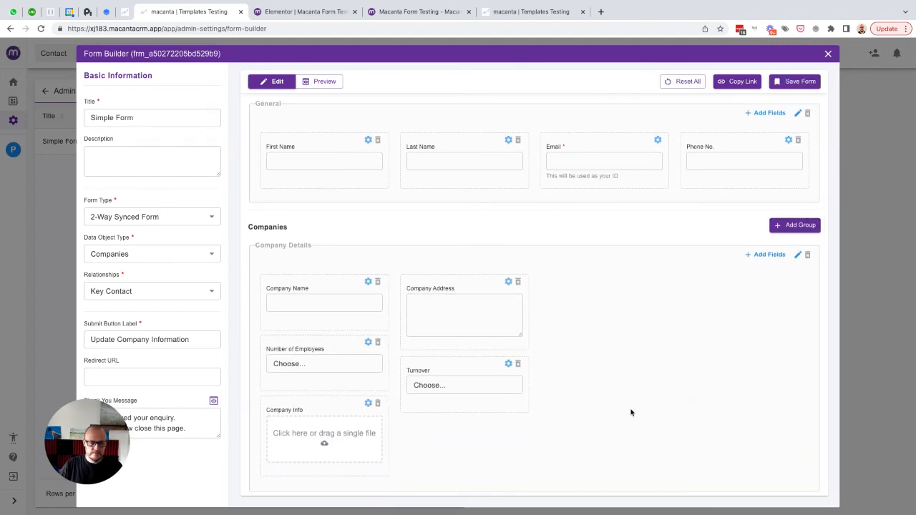
left_click(788, 82)
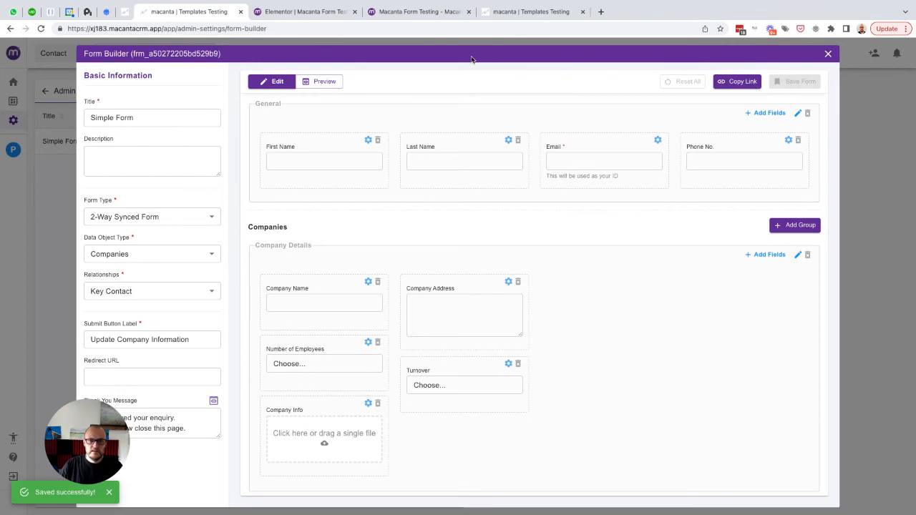
left_click(525, 12)
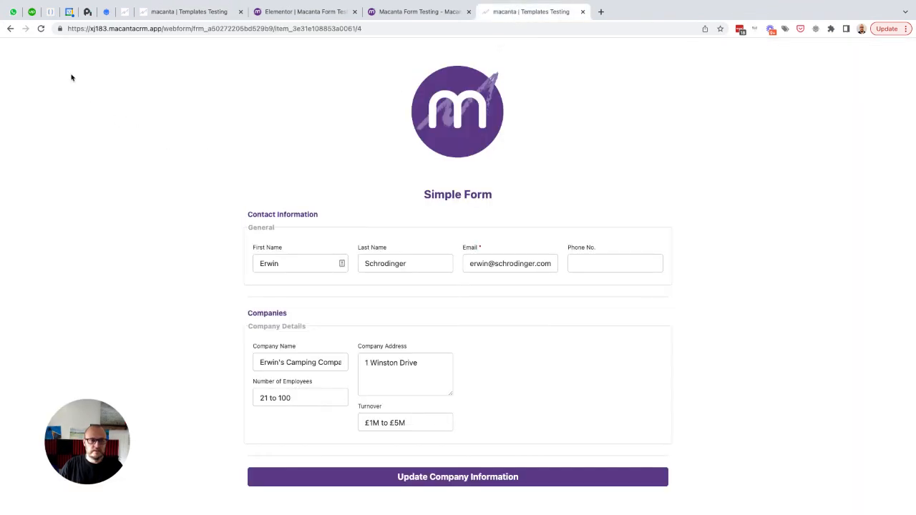
- Reload the form and attach What CRM.pdf from the Desktop as the Company Info file
left_click(40, 29)
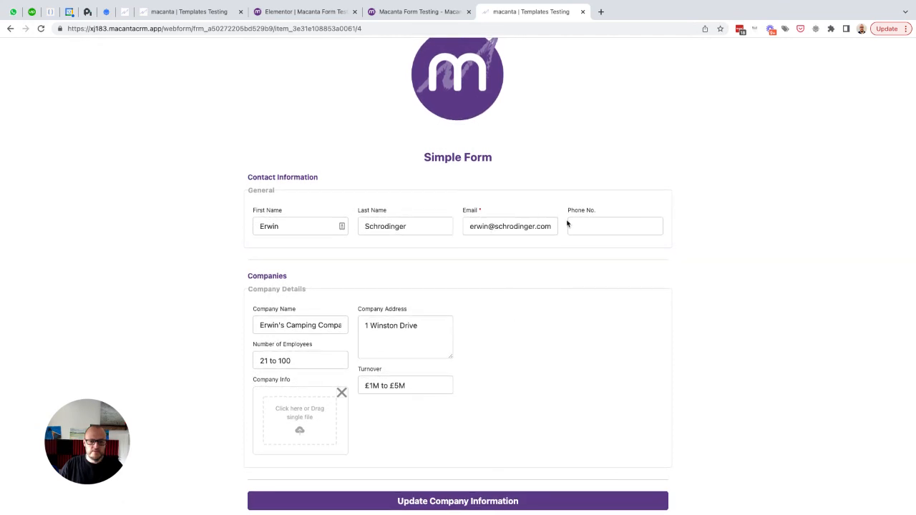
left_click(294, 415)
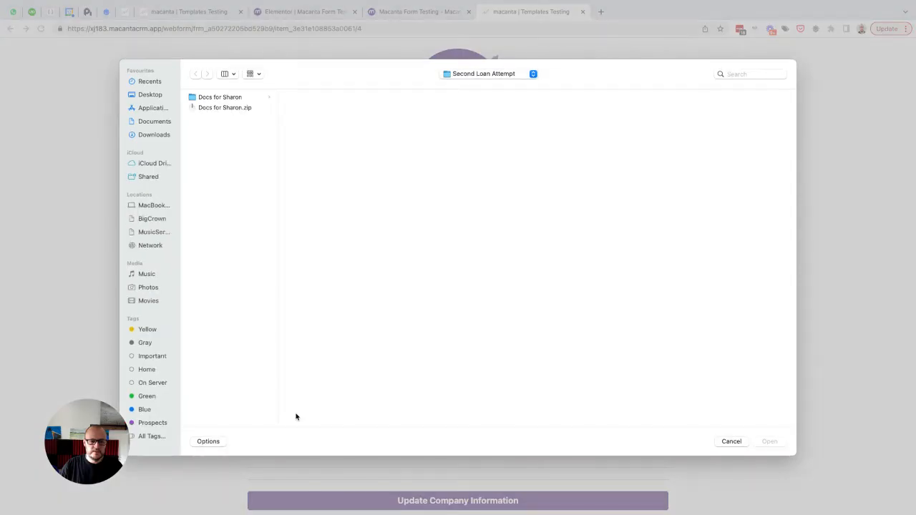
left_click(143, 96)
left_click(218, 265)
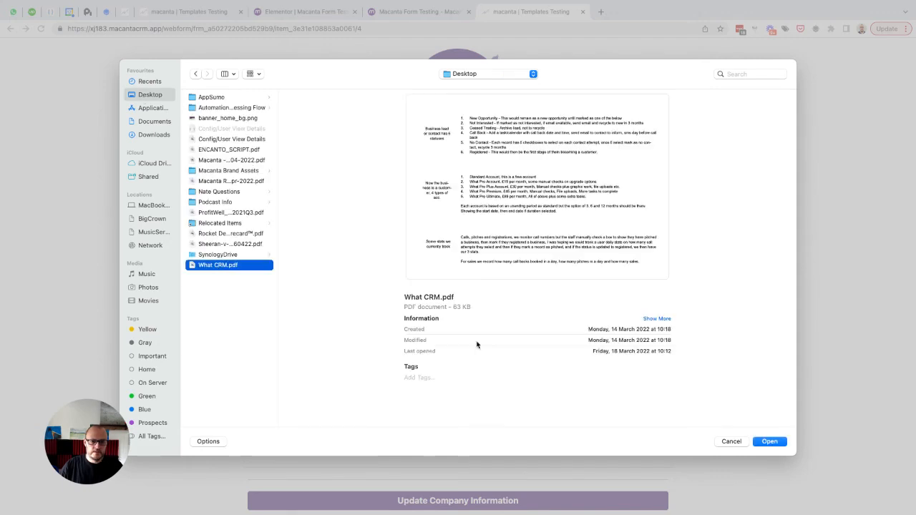
left_click(769, 441)
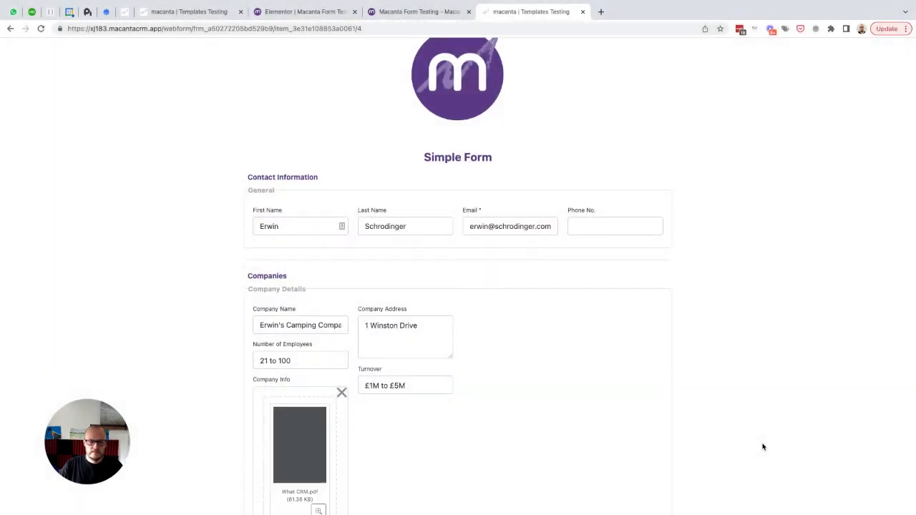
- Submit the Update Company Information form and close the thank-you confirmation
scroll(713, 361, "down", 2)
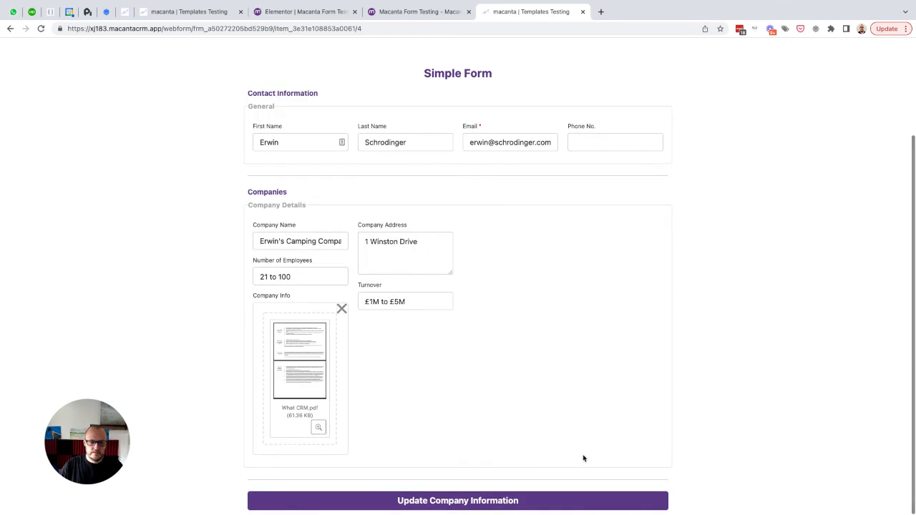
left_click(448, 501)
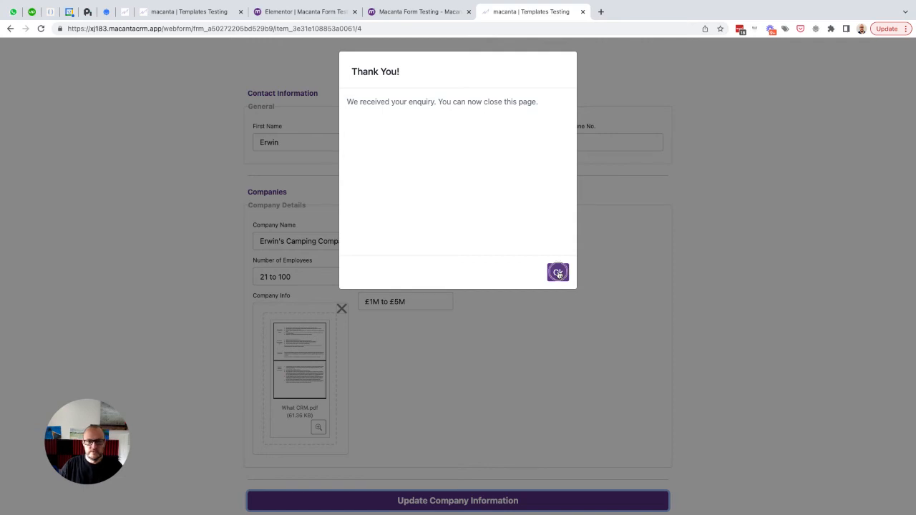
left_click(558, 273)
- Leave the Form Builder and open the test contact's linked Companies list
left_click(188, 14)
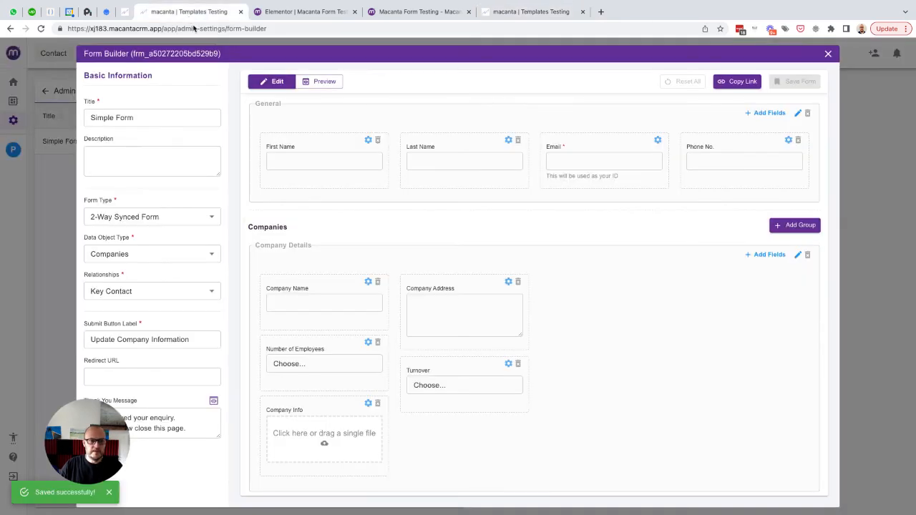
left_click(52, 81)
left_click(114, 53)
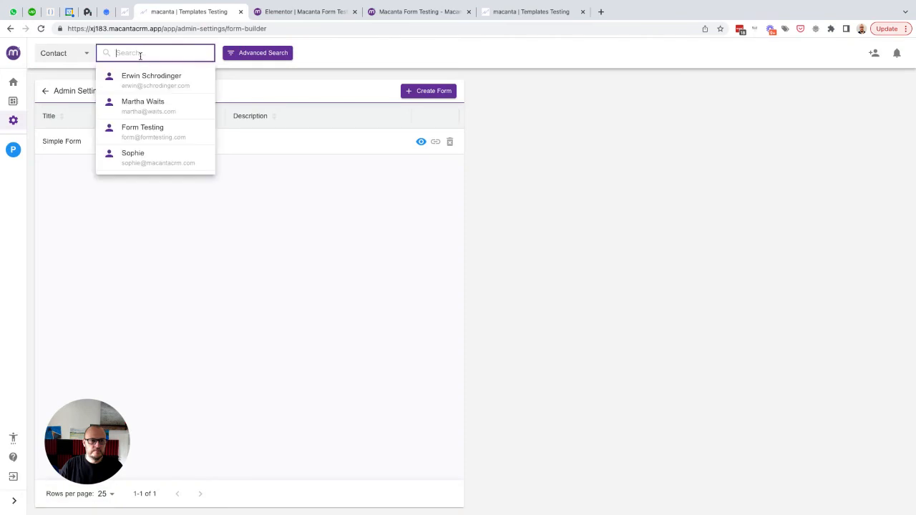
left_click(143, 76)
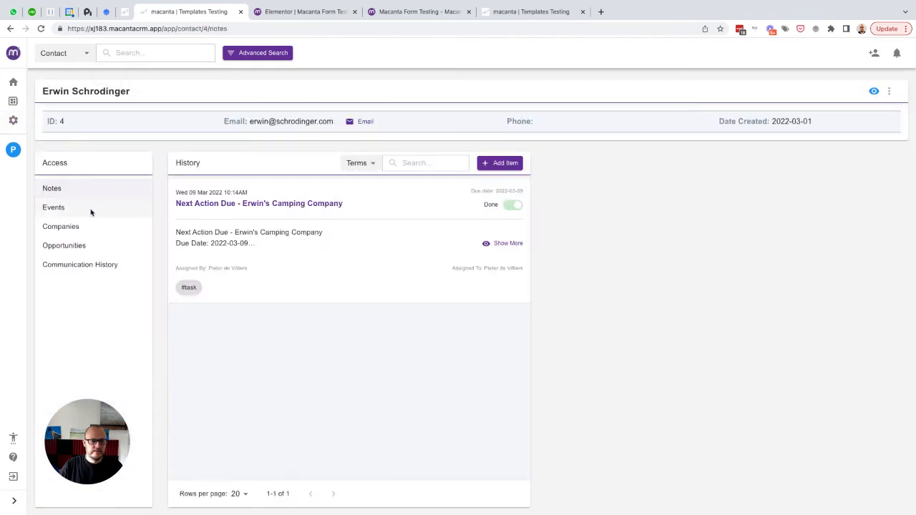
left_click(71, 229)
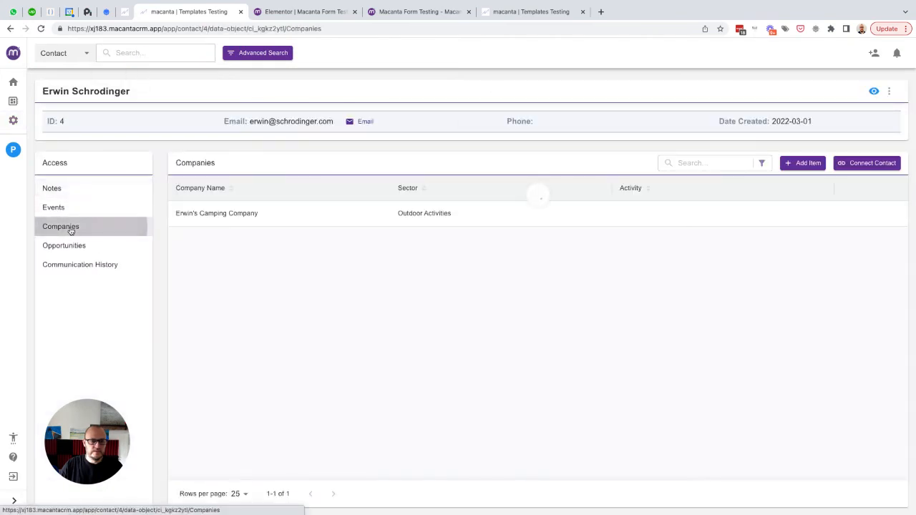
- Review the linked company's attachments and Additional Info details, then close the company record
left_click(885, 217)
left_click(826, 234)
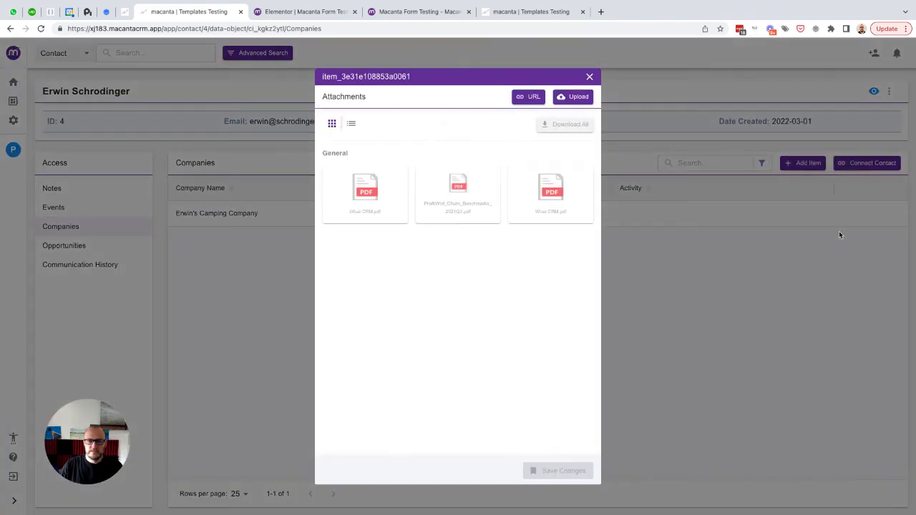
mouse_move(564, 212)
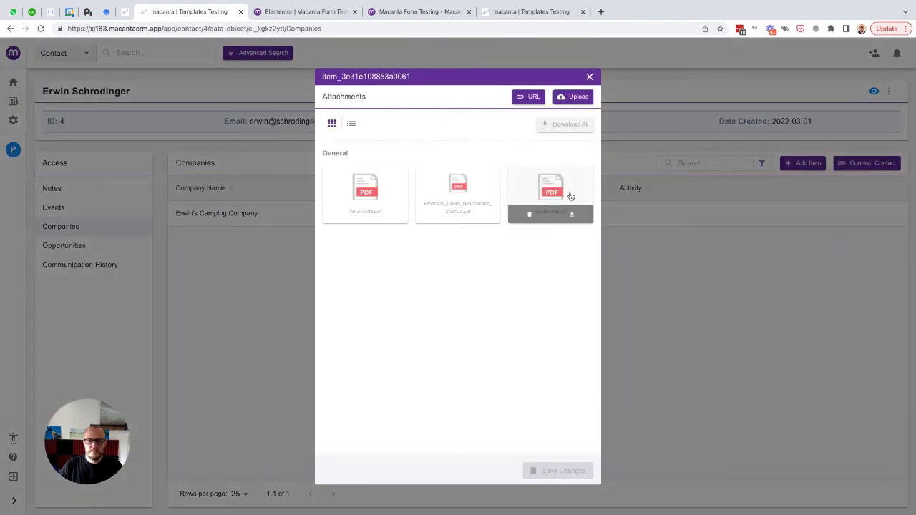
left_click(589, 77)
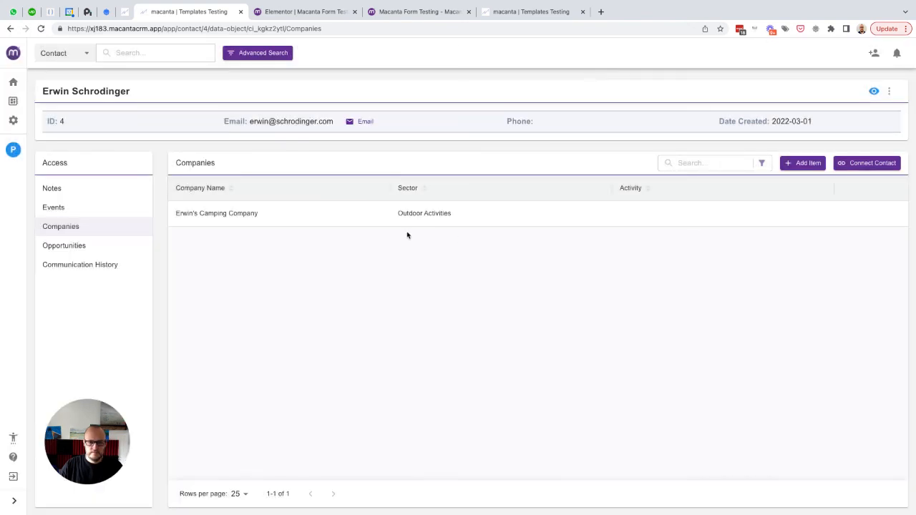
left_click(863, 215)
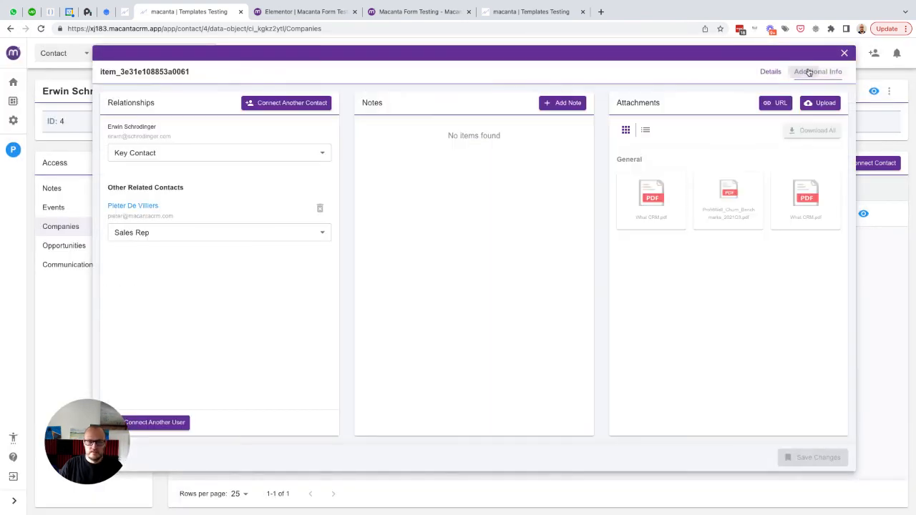
left_click(809, 71)
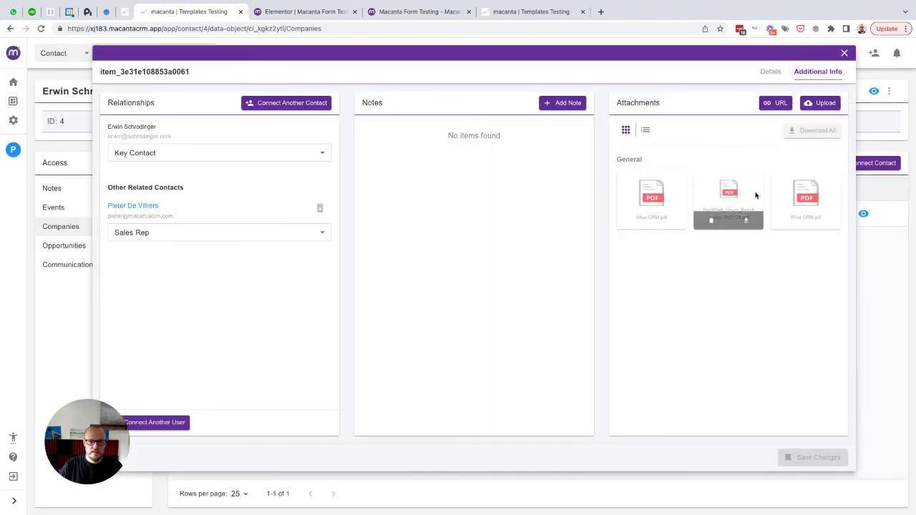
left_click(844, 53)
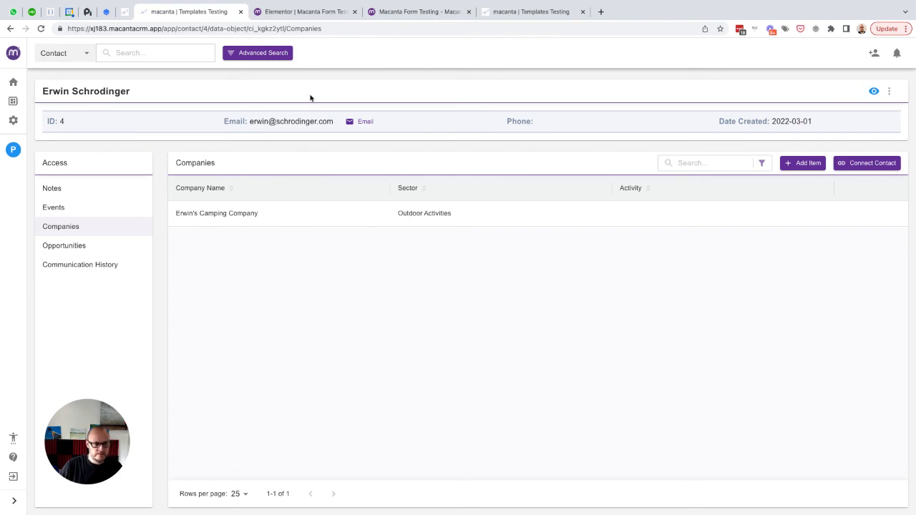
- Open the Companies object in Object Builder at its Sections & Fields tab
left_click(14, 122)
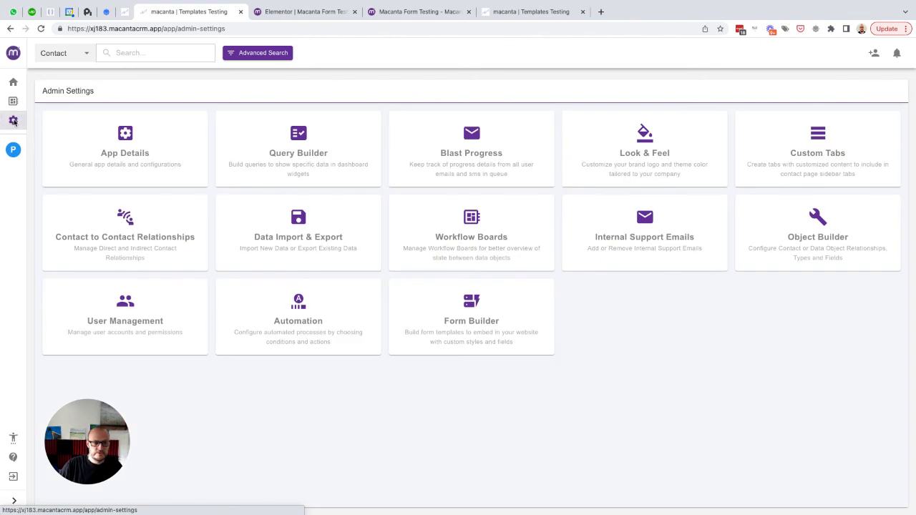
left_click(817, 219)
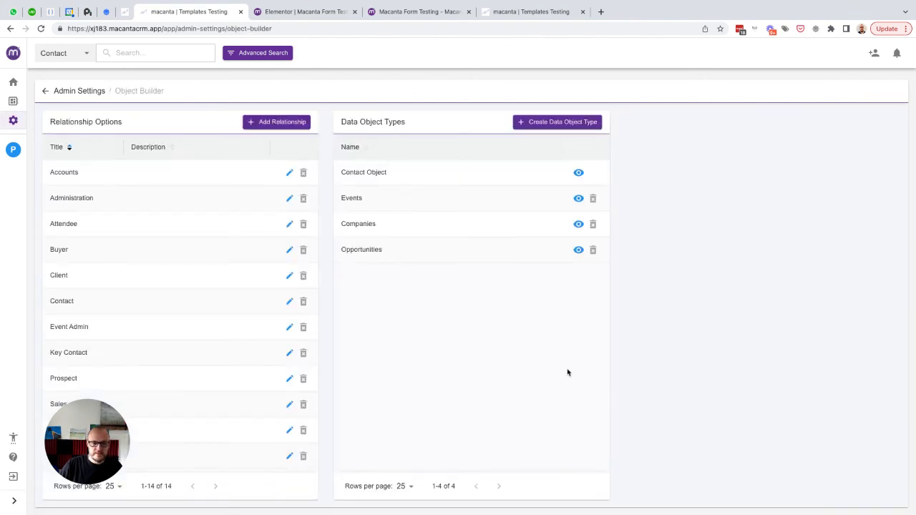
left_click(578, 224)
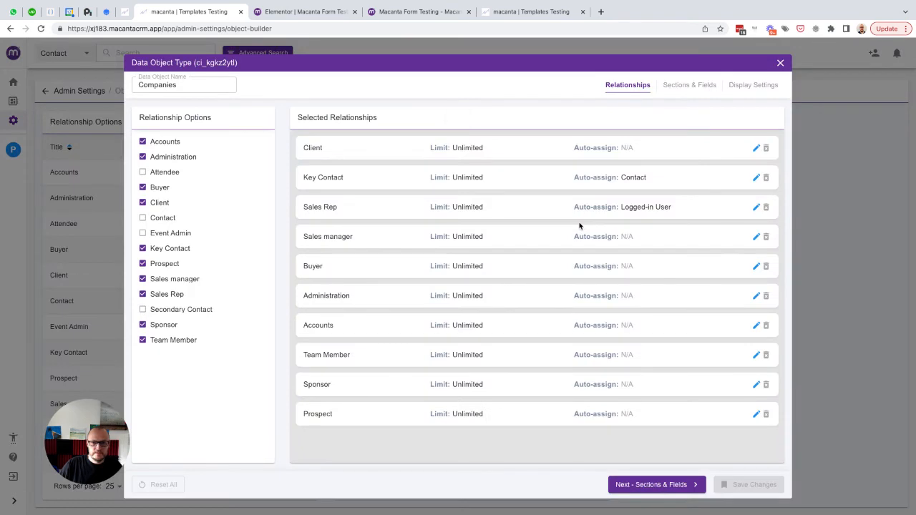
left_click(683, 86)
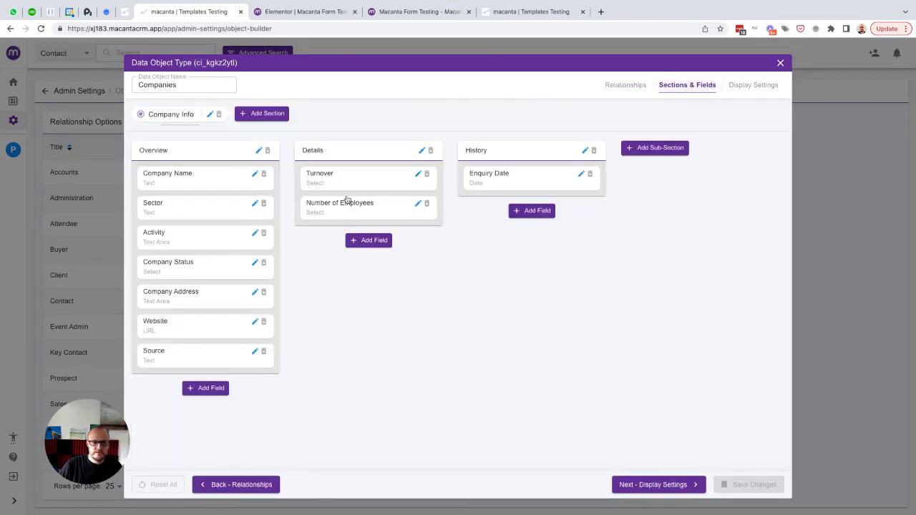
- Start a new Details field named 'Company Certificate', reusing the name as its placeholder
left_click(366, 239)
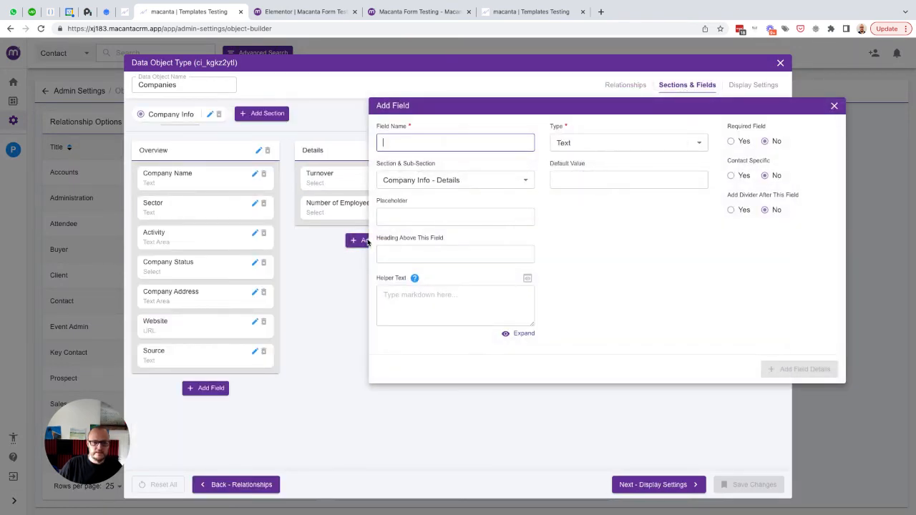
type("C")
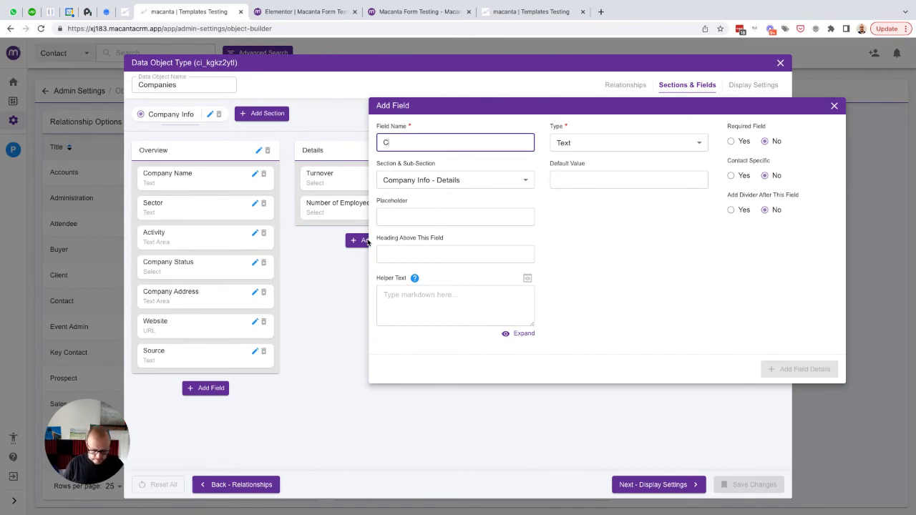
type("ompany Cer")
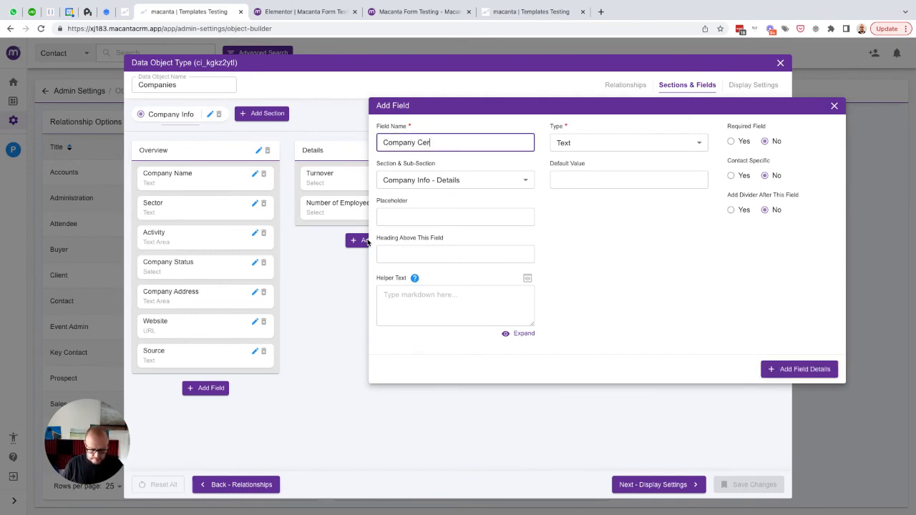
type("tificate")
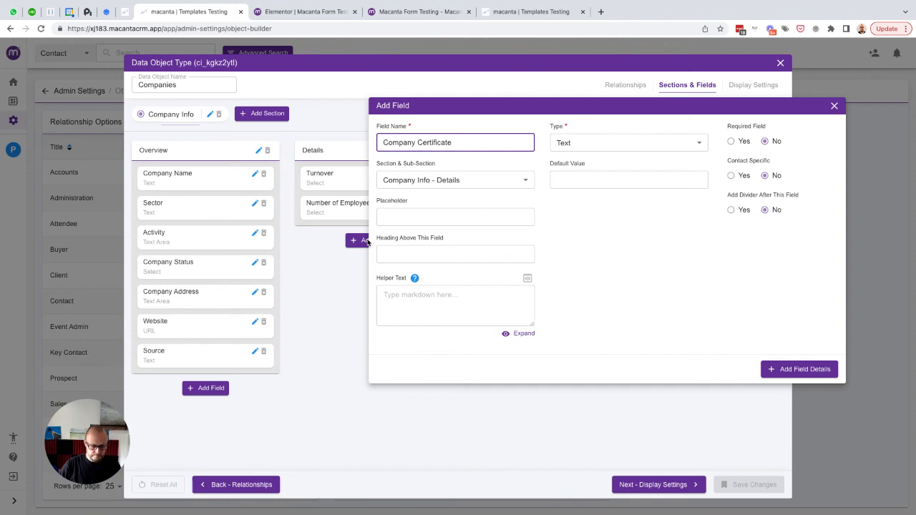
key("ctrl+a")
key("ctrl+c")
key("Tab")
key("Tab")
key("ctrl+v")
- Make it a File Upload accepting all types, defaulting to Not Uploaded, and add it
left_click(597, 143)
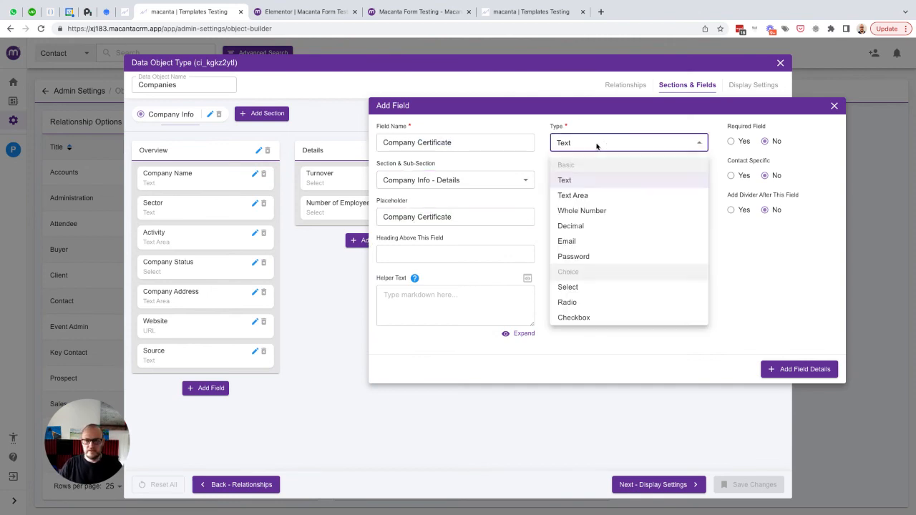
scroll(601, 279, "down", 3)
left_click(613, 283)
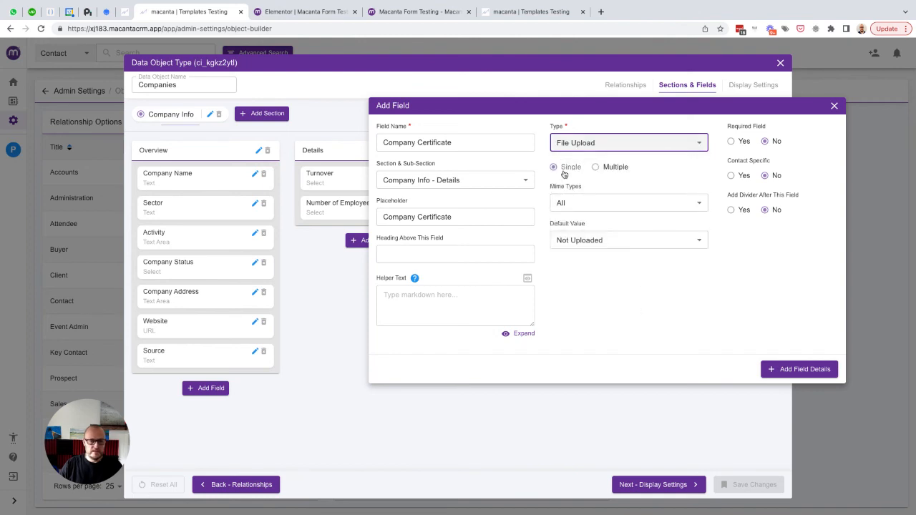
left_click(597, 200)
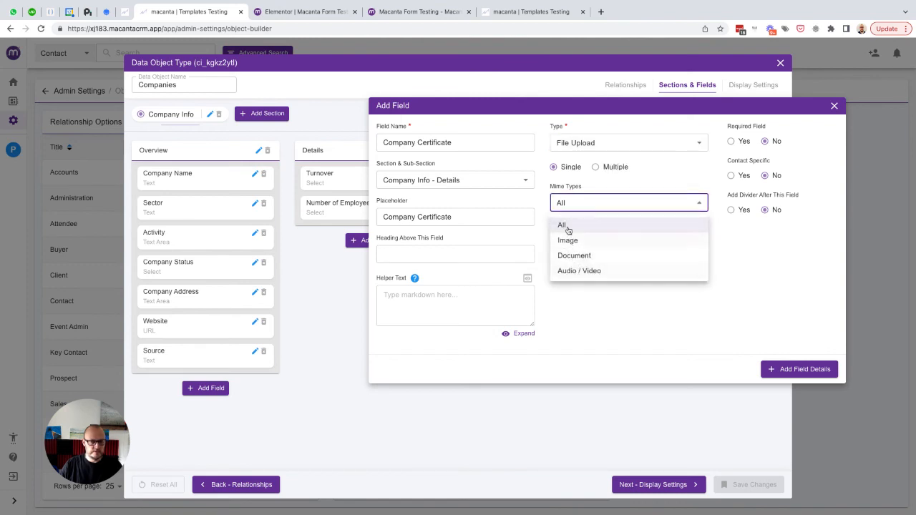
left_click(636, 184)
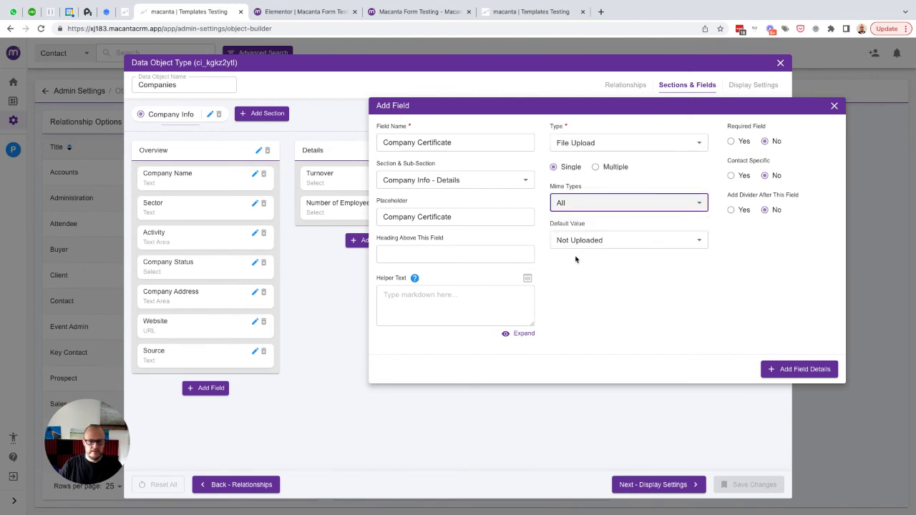
left_click(647, 243)
left_click(619, 311)
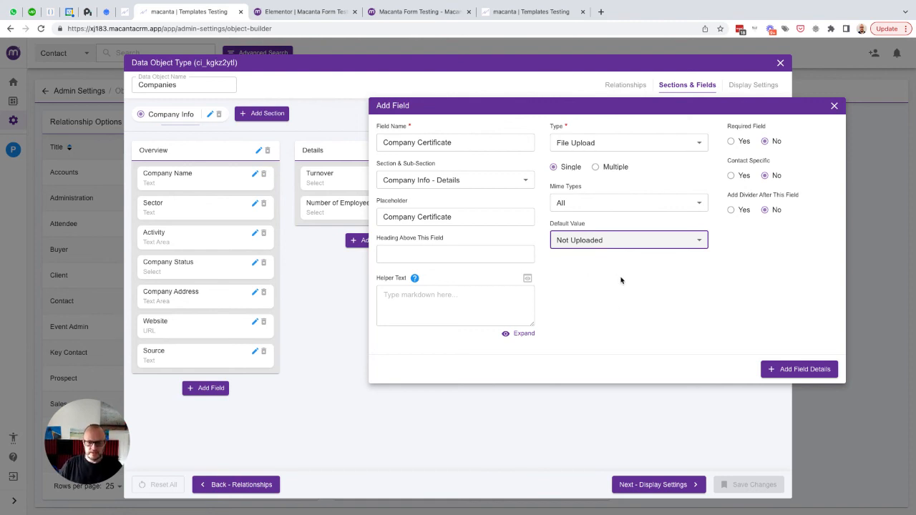
left_click(797, 366)
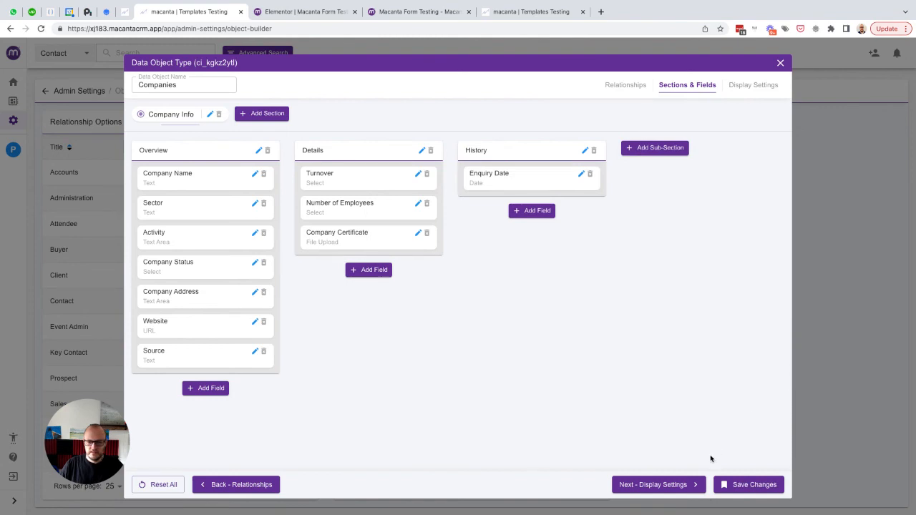
- Save the Companies object and confirm the contact's company shows Company Certificate as Not Uploaded
left_click(735, 483)
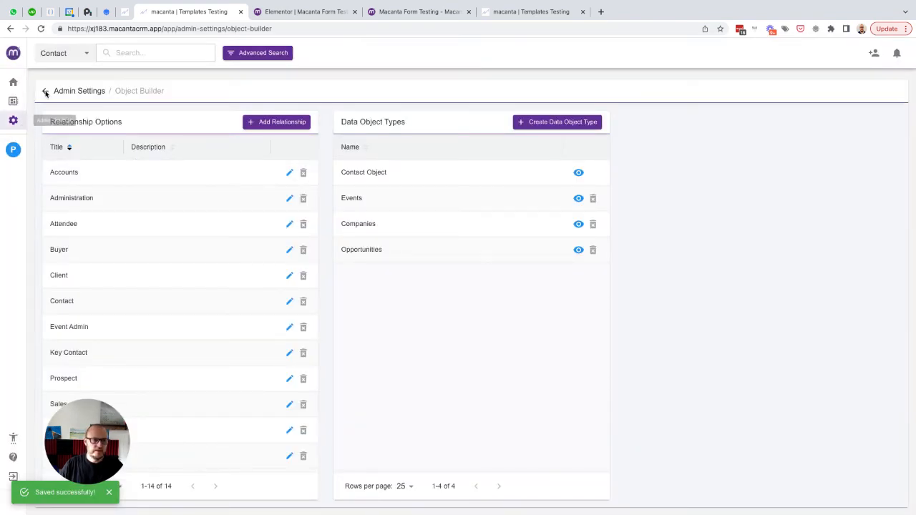
left_click(121, 57)
left_click(122, 76)
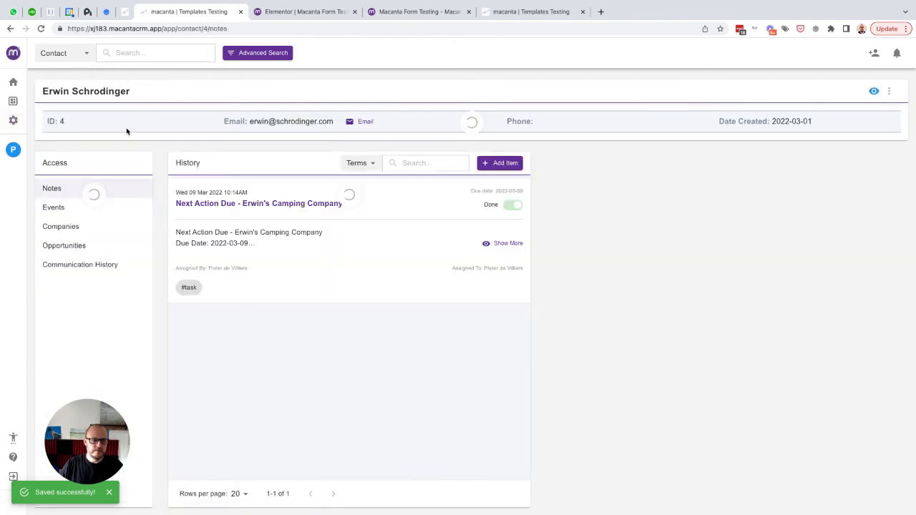
left_click(59, 226)
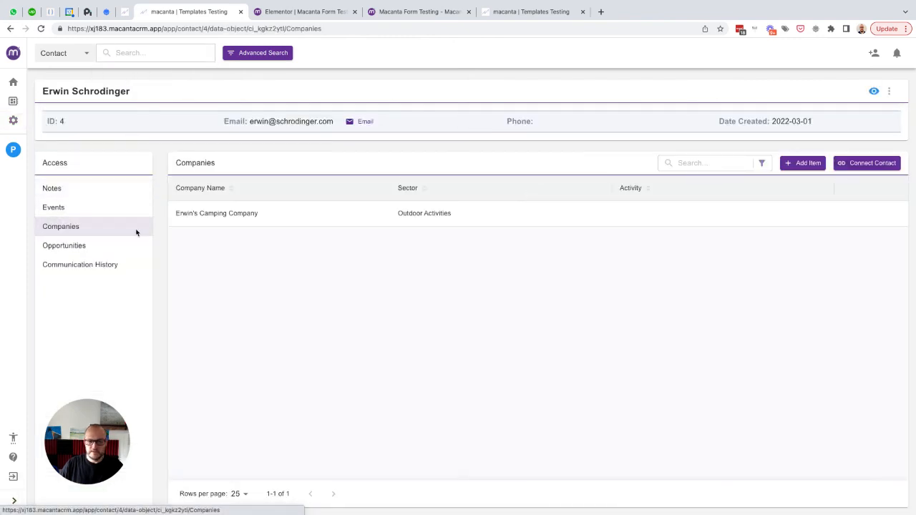
left_click(862, 214)
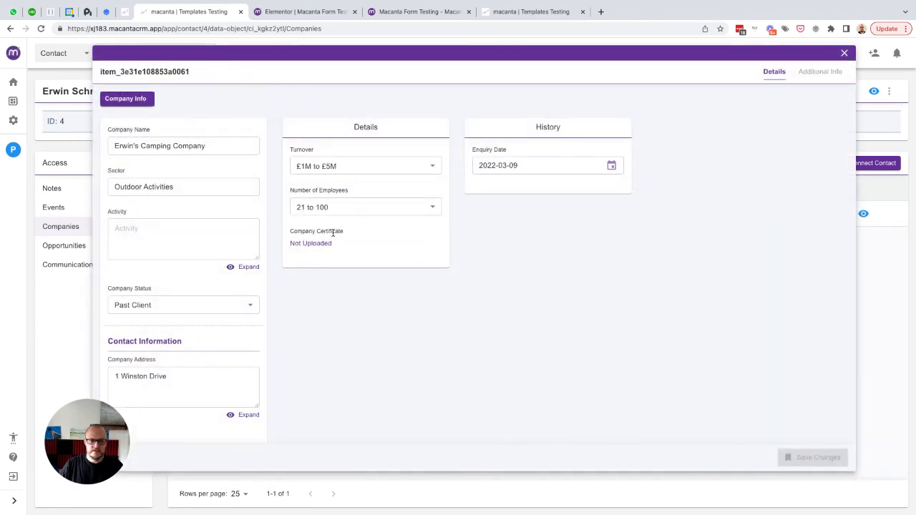
left_click(844, 54)
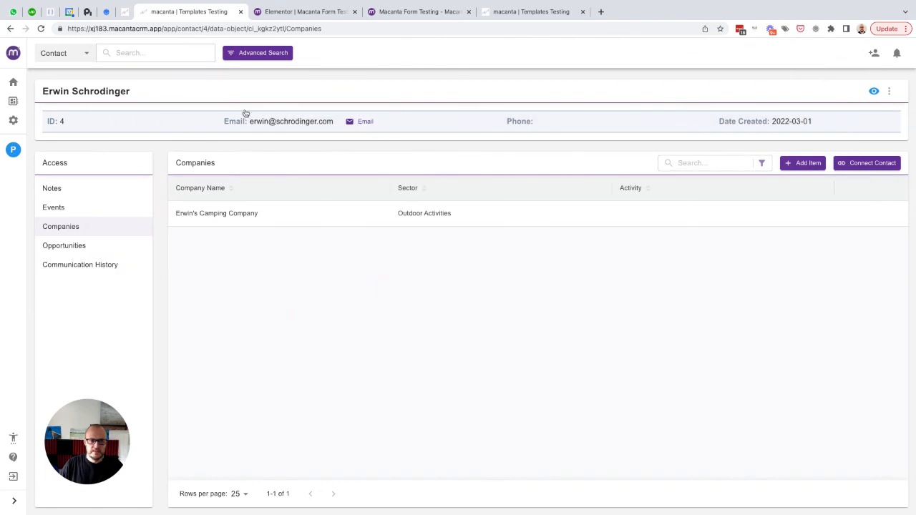
left_click(15, 126)
- Open Simple Form in the Form Builder and delete its Company Info upload field
left_click(472, 300)
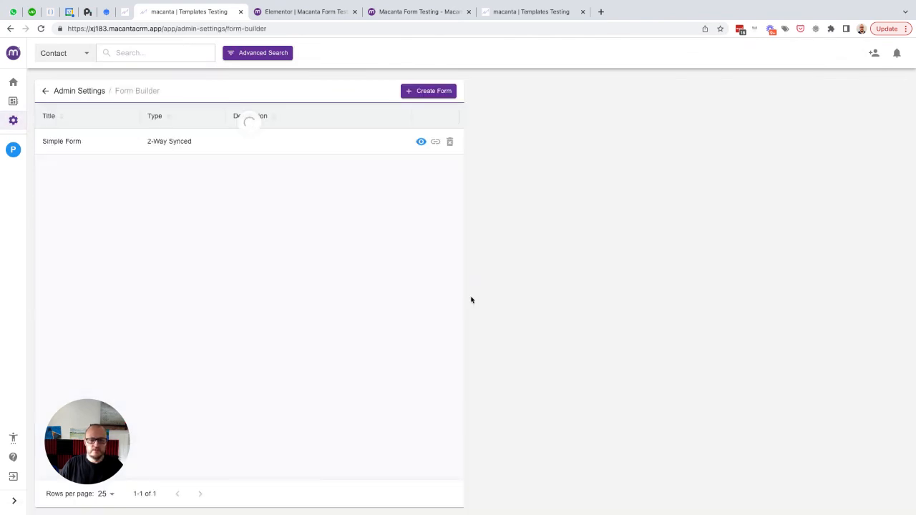
left_click(421, 141)
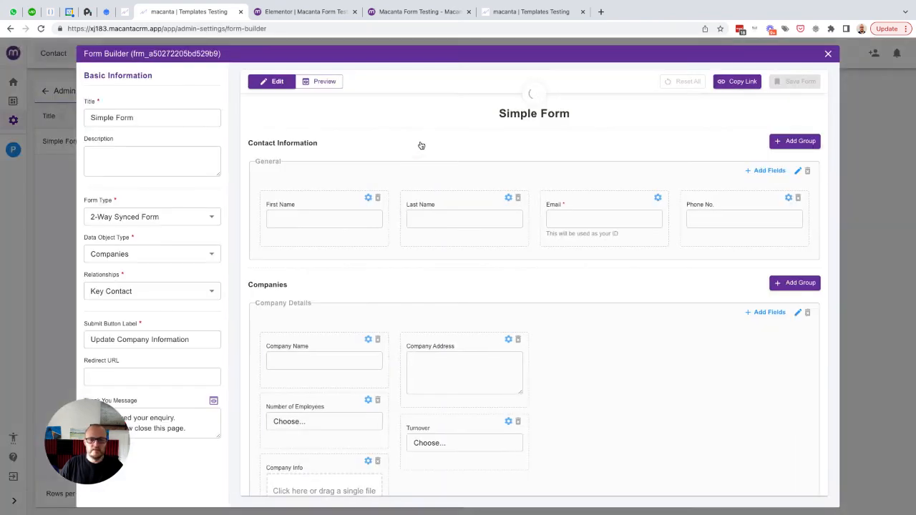
scroll(619, 279, "down", 1)
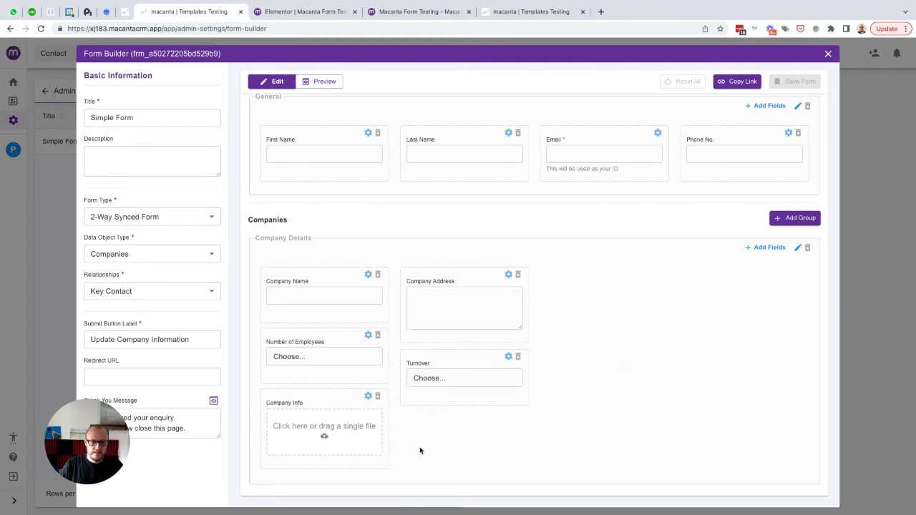
left_click(378, 398)
- Add a field-specific 'Company Certificate' upload to Company Details, linked to Company Certificate, and save the form
left_click(768, 312)
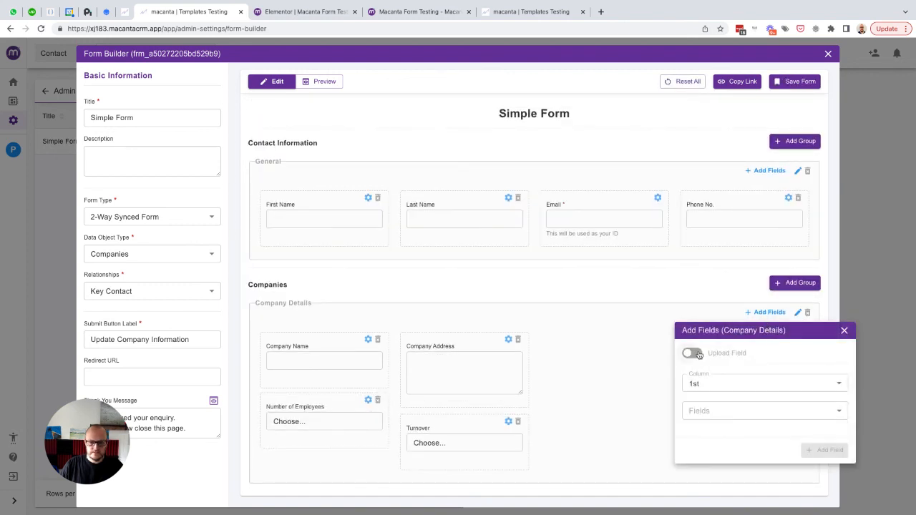
left_click(698, 355)
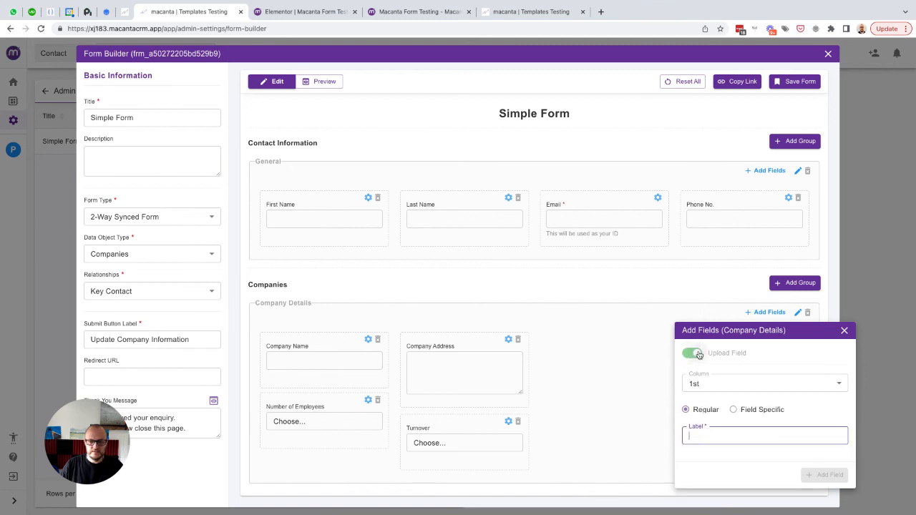
left_click(749, 410)
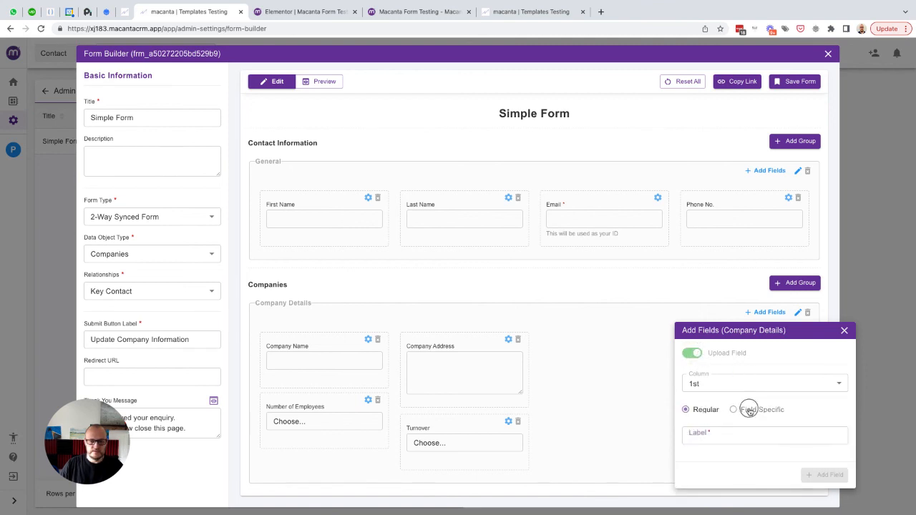
left_click(755, 425)
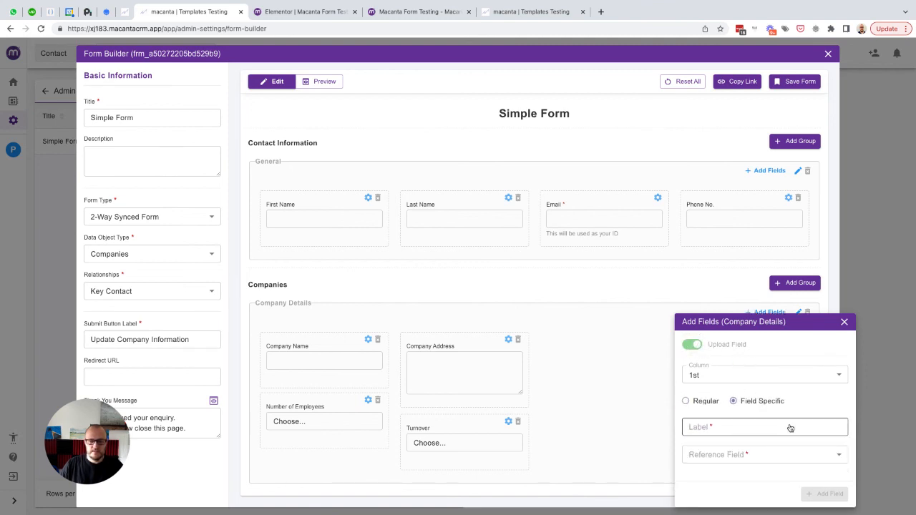
type("Company C")
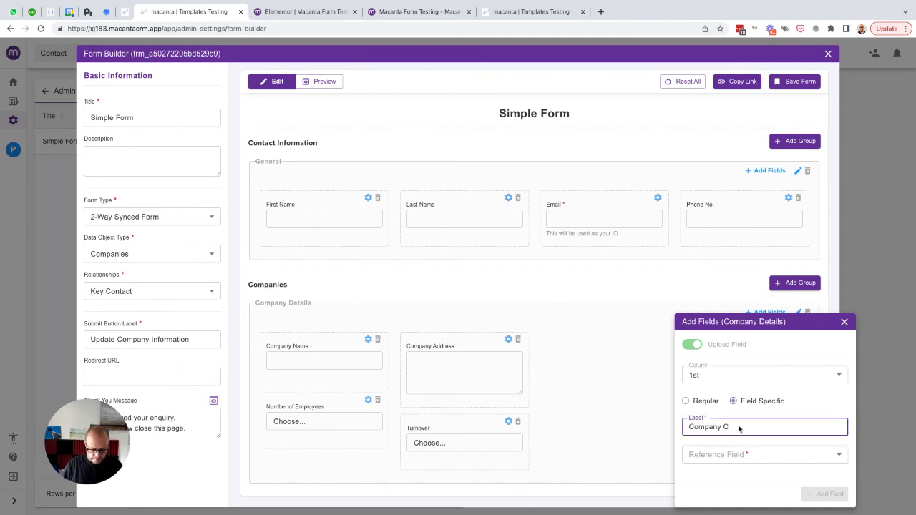
type("ertificate")
left_click(742, 452)
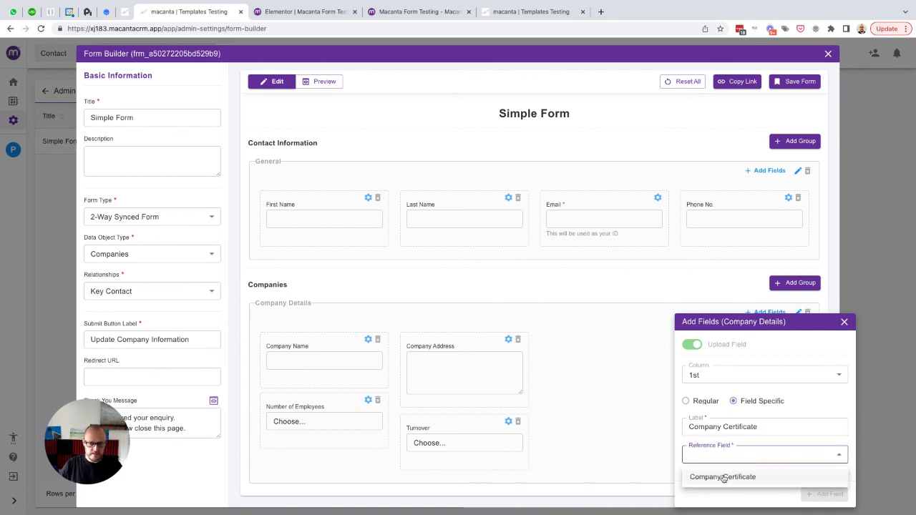
left_click(724, 477)
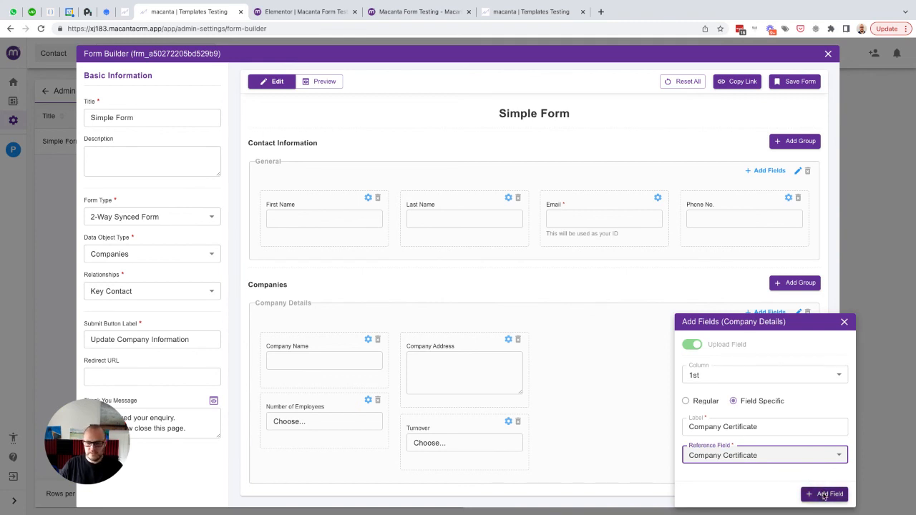
left_click(822, 494)
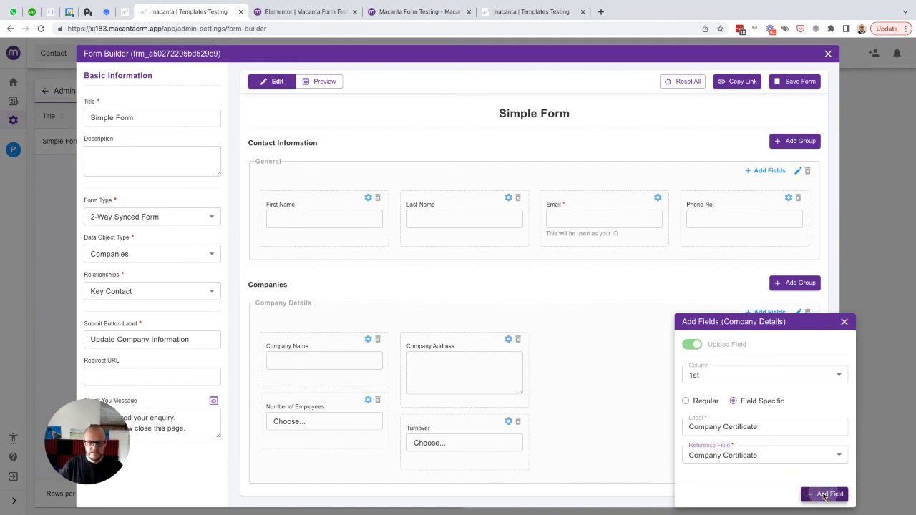
left_click(795, 81)
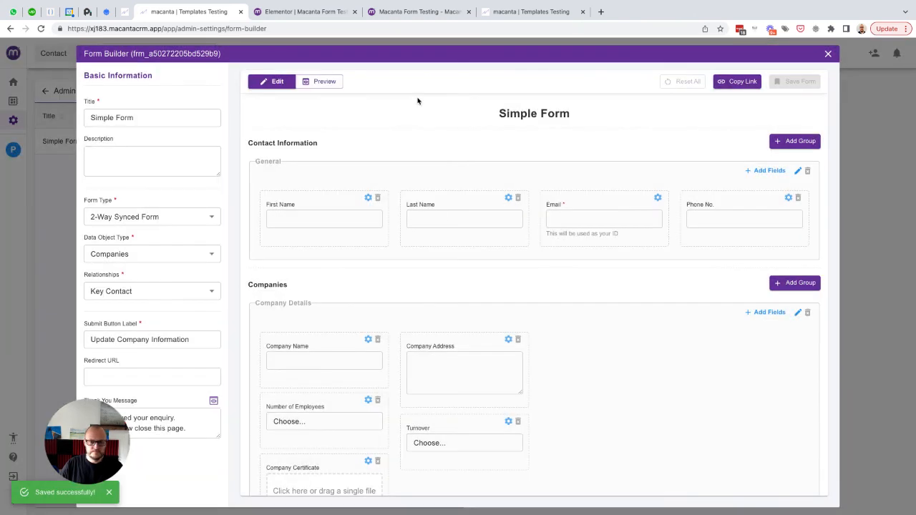
left_click(521, 14)
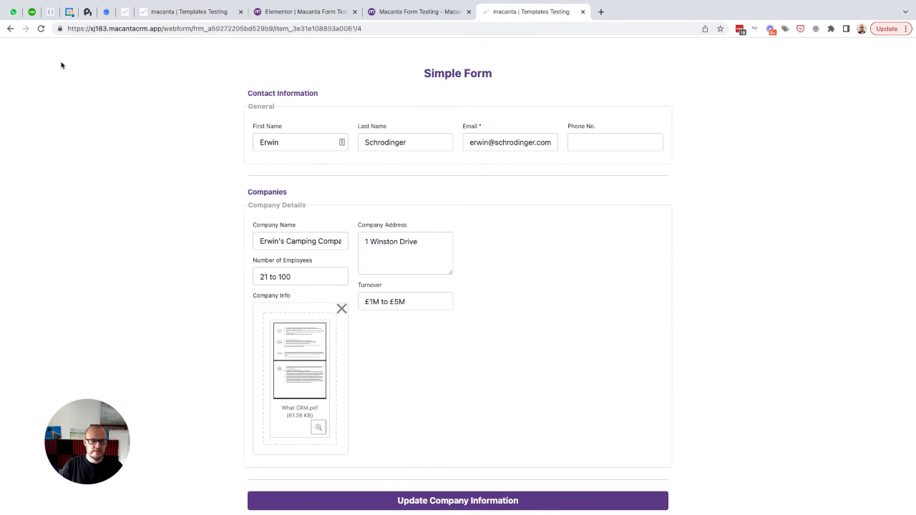
- Reload the Simple Form, attach Config_User View Details.pdf as Company Certificate, and submit it
left_click(40, 28)
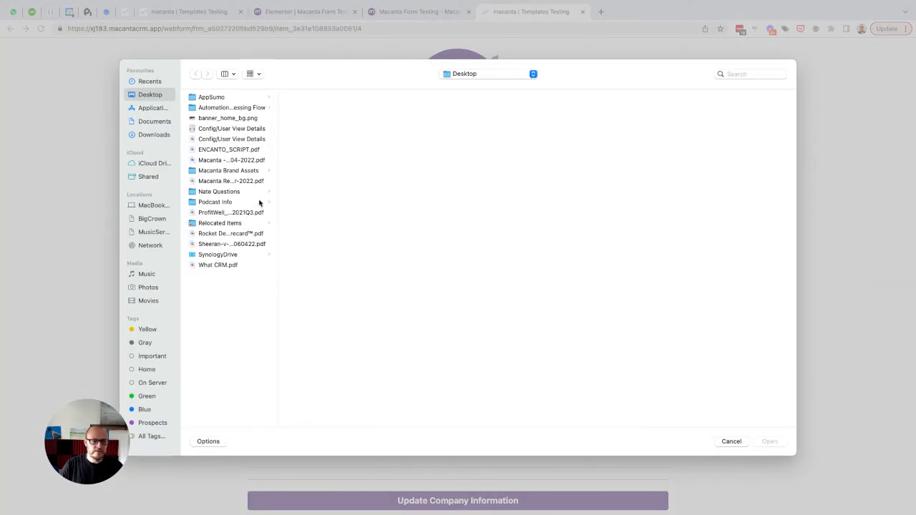
left_click(220, 140)
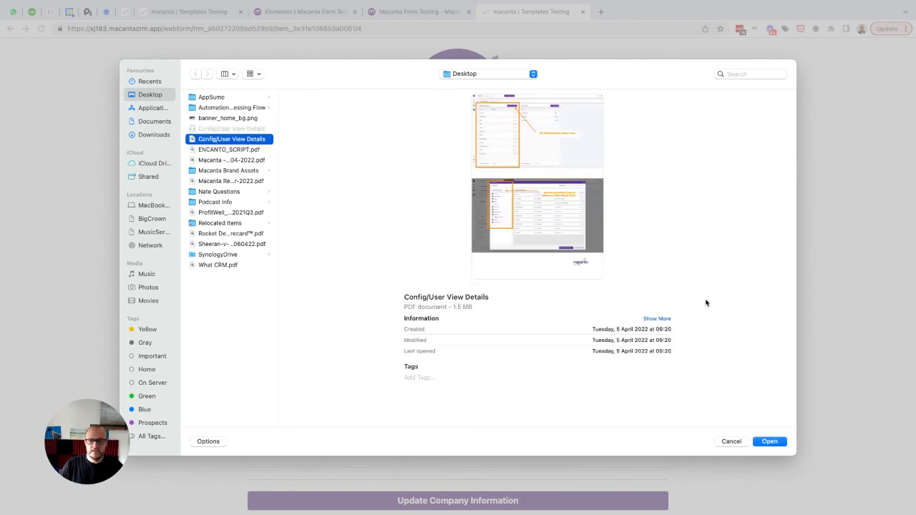
left_click(768, 441)
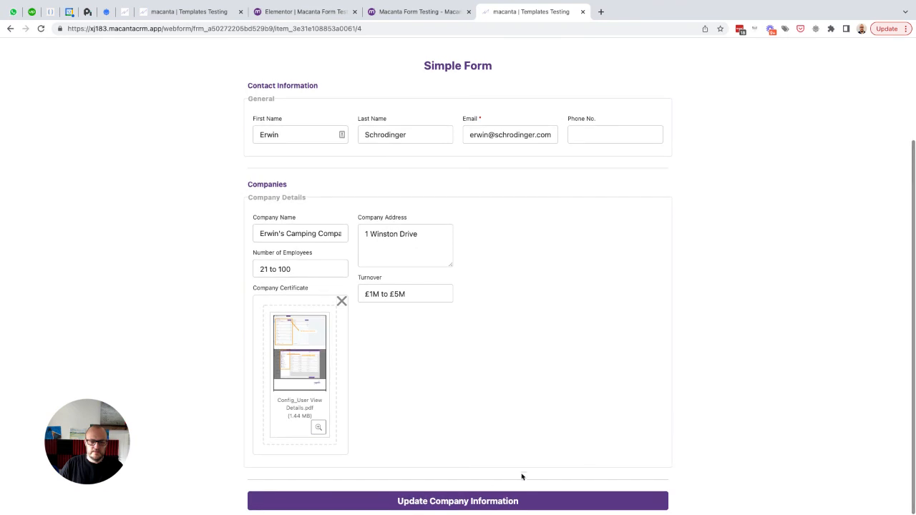
left_click(442, 503)
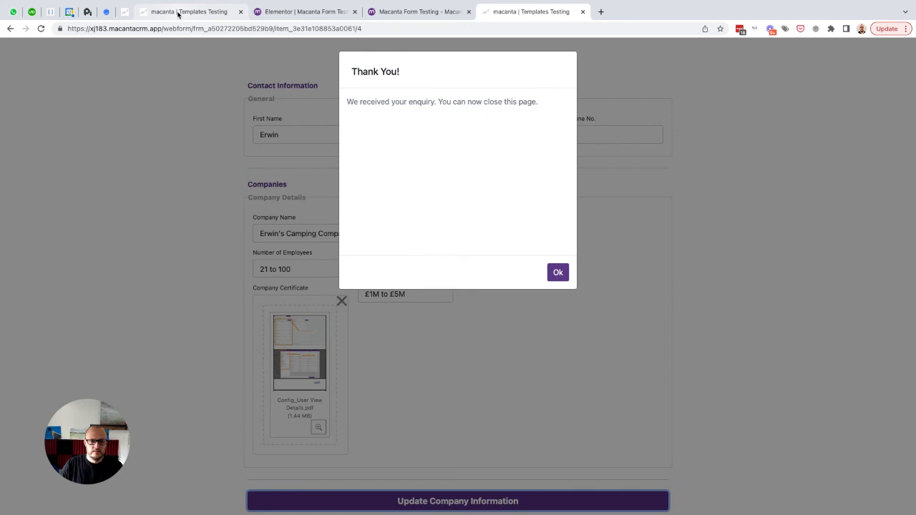
- Leave the Form Builder and open the test contact's linked Companies list
left_click(178, 13)
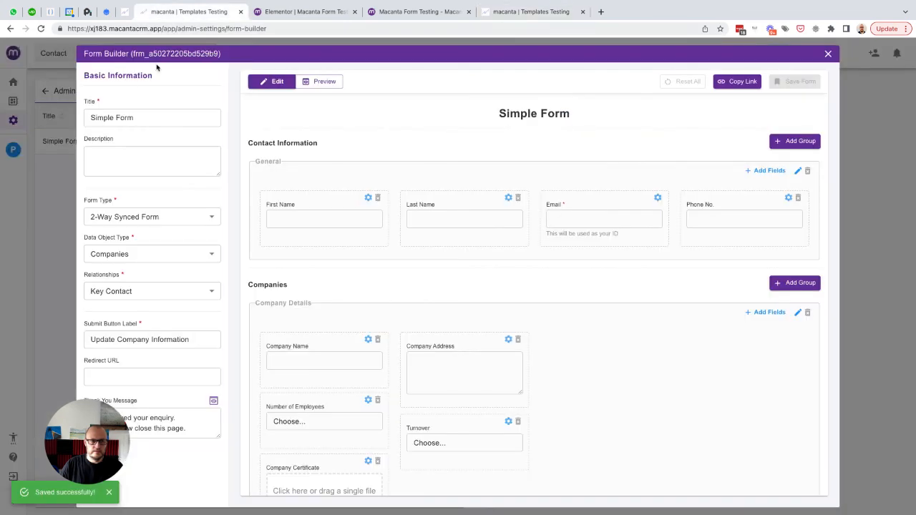
left_click(40, 80)
left_click(103, 56)
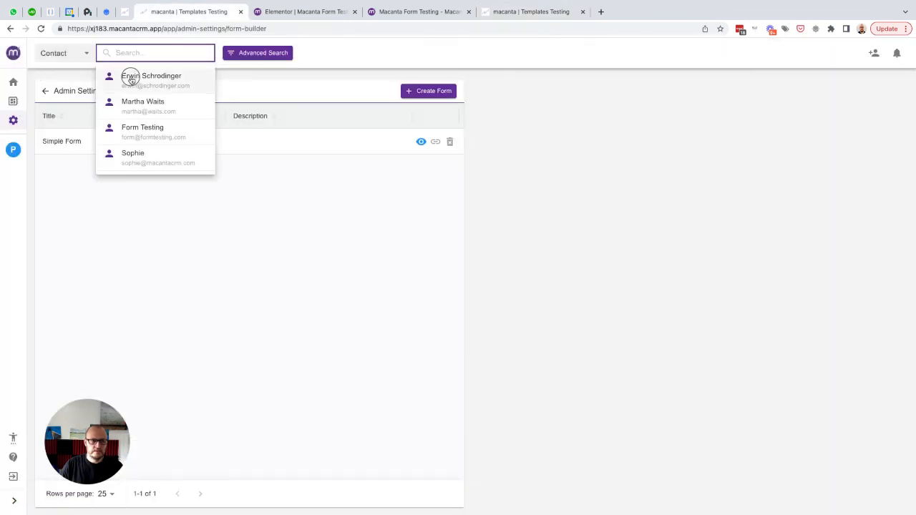
left_click(128, 78)
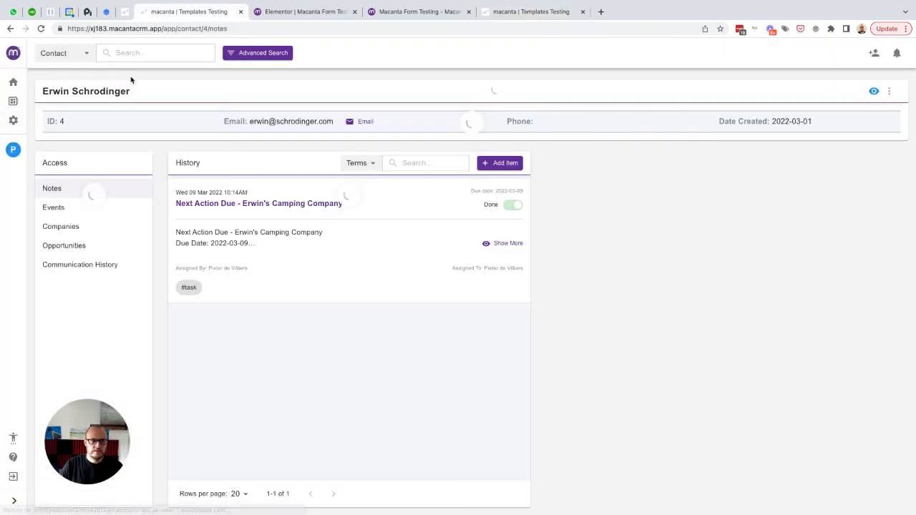
left_click(71, 226)
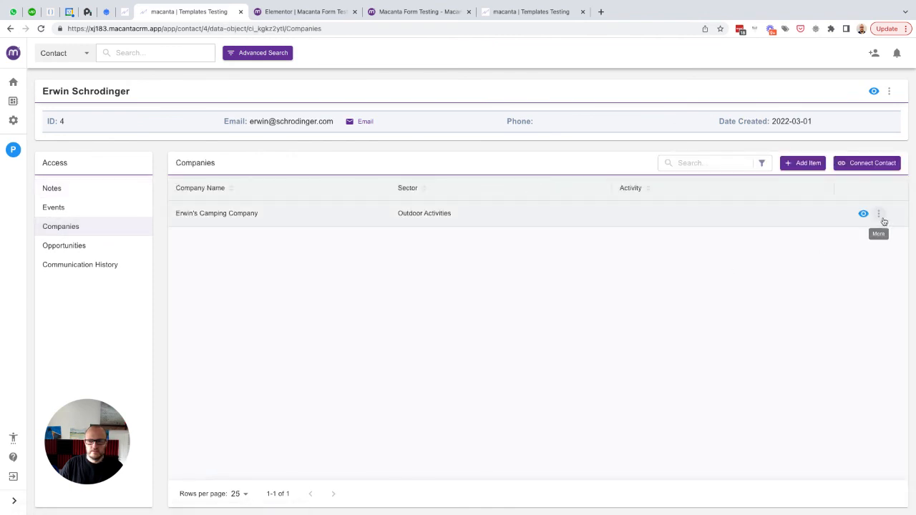
- Verify the company's attachments hold the PDF and its record lists Company Certificate as Uploaded
left_click(880, 215)
left_click(835, 231)
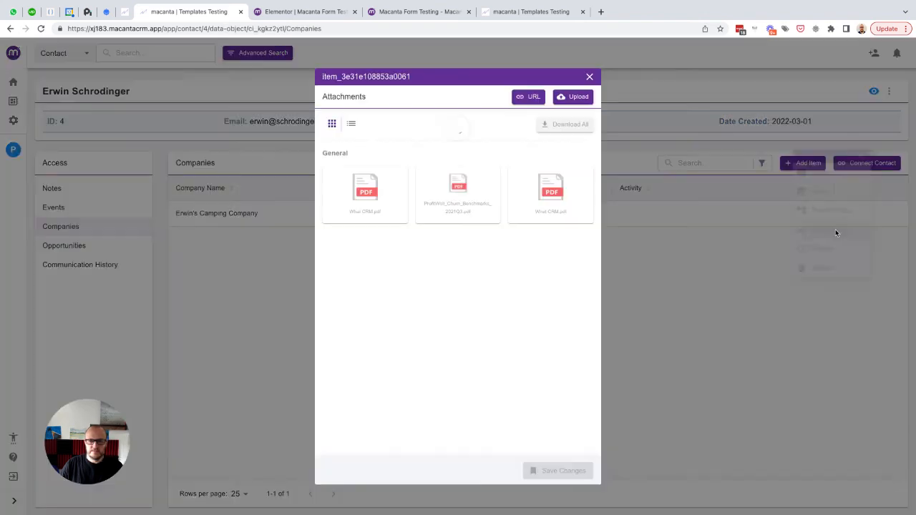
mouse_move(370, 305)
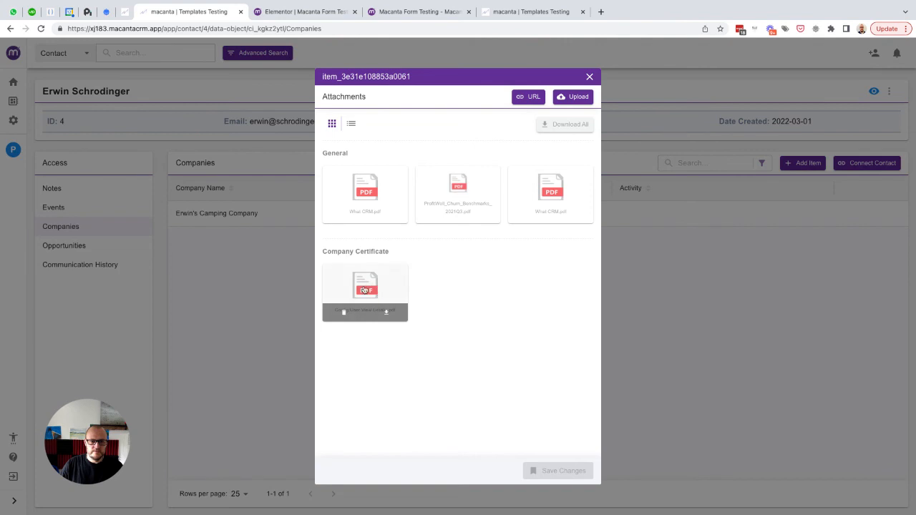
mouse_move(394, 292)
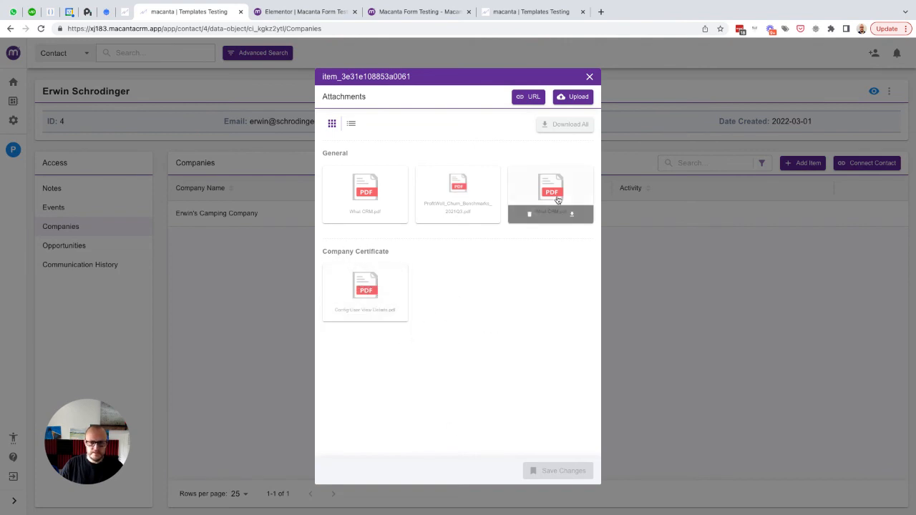
left_click(589, 77)
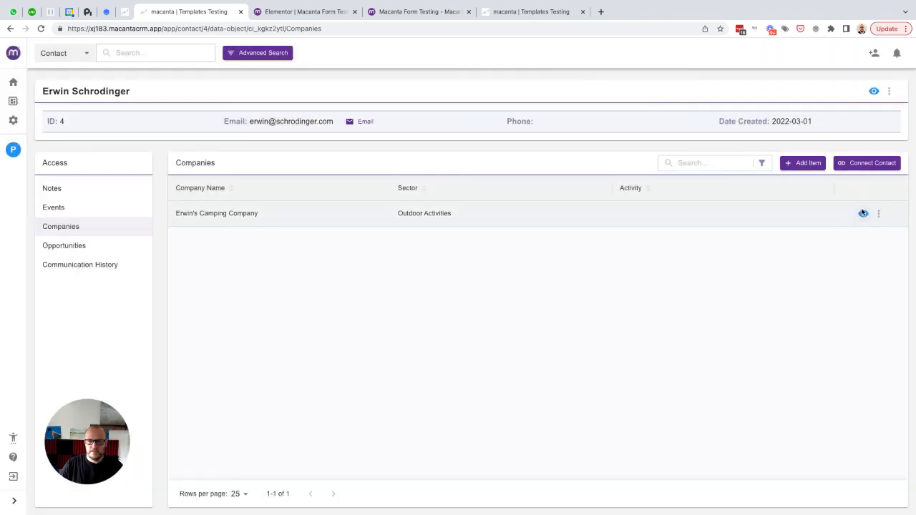
left_click(863, 215)
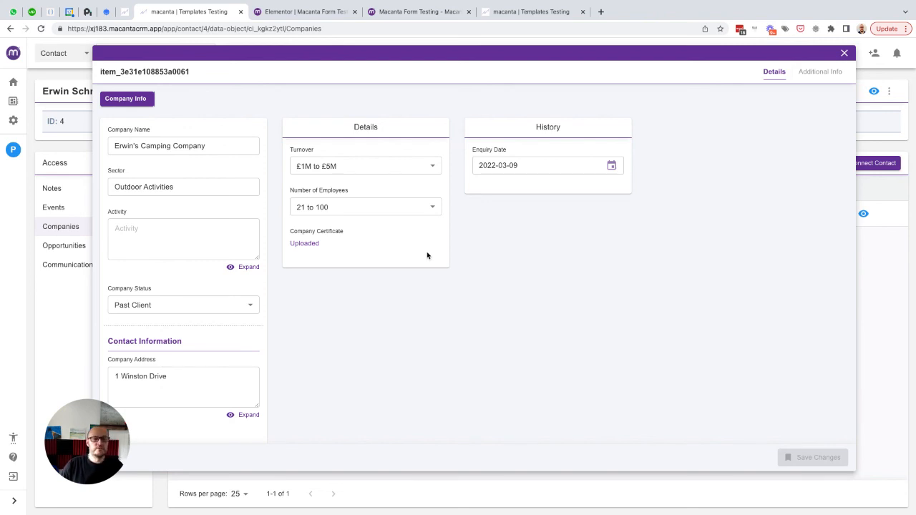
left_click(845, 54)
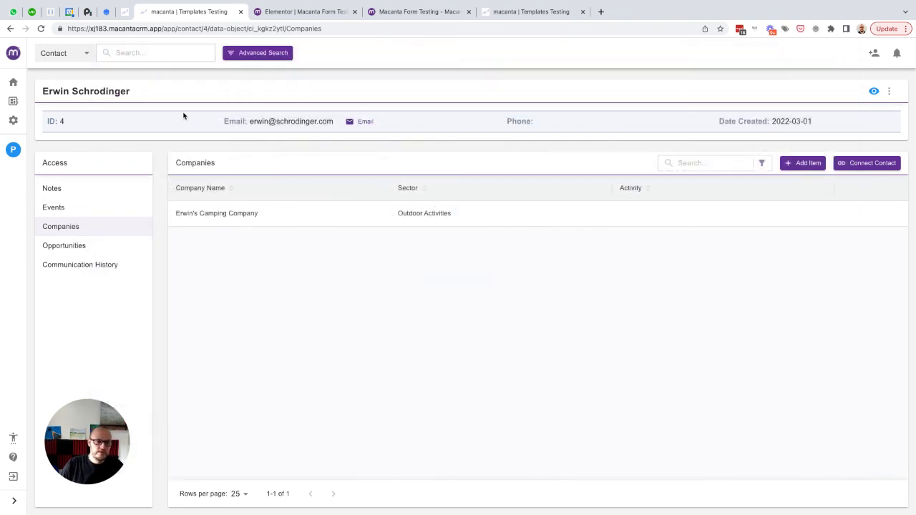
- Search the help widget for 'form' and open Form Builder Overview in a new tab
left_click(14, 122)
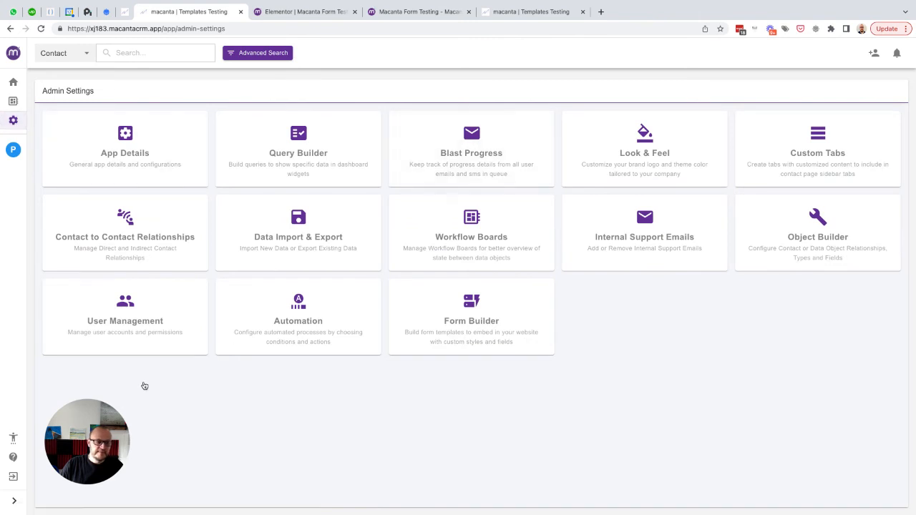
left_click(13, 457)
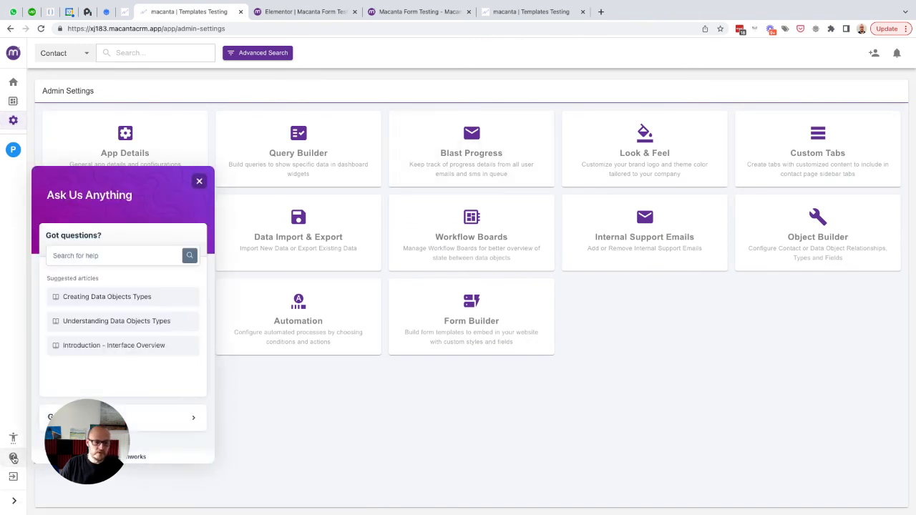
left_click(100, 256)
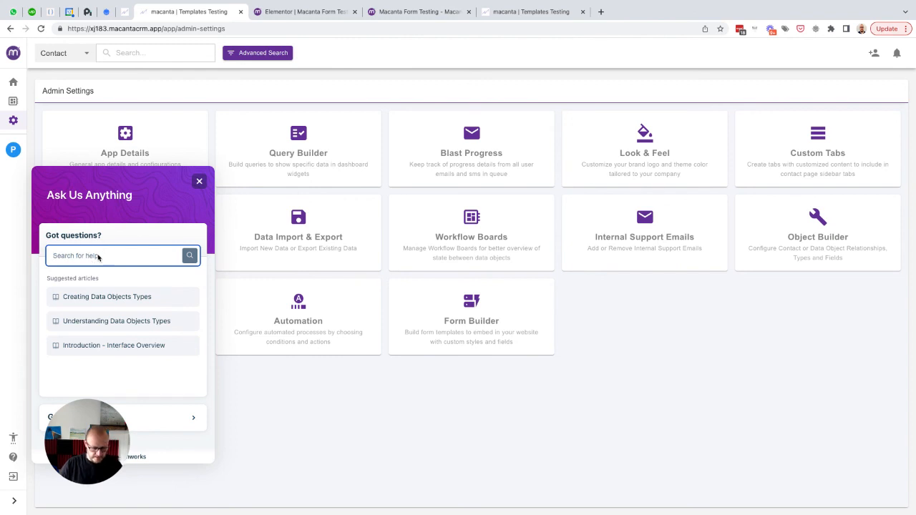
type("from")
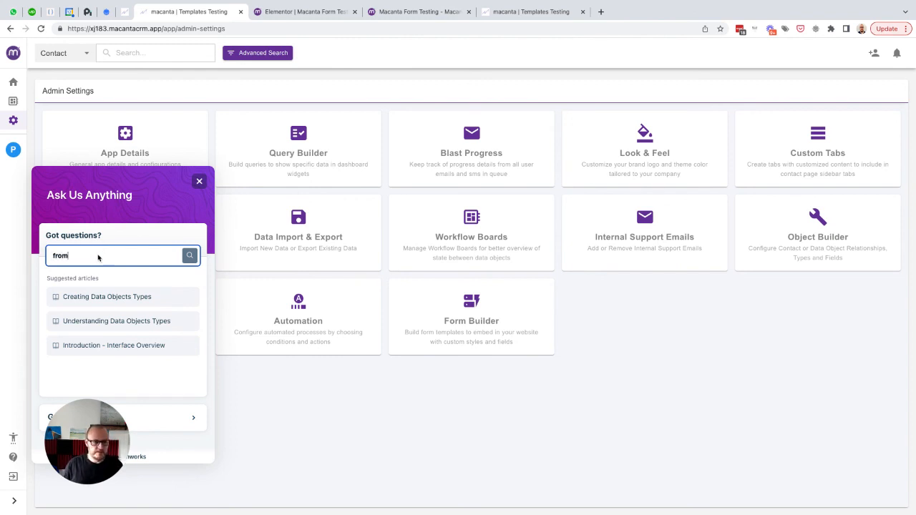
key("BackSpace")
key("BackSpace")
key("BackSpace")
key("BackSpace")
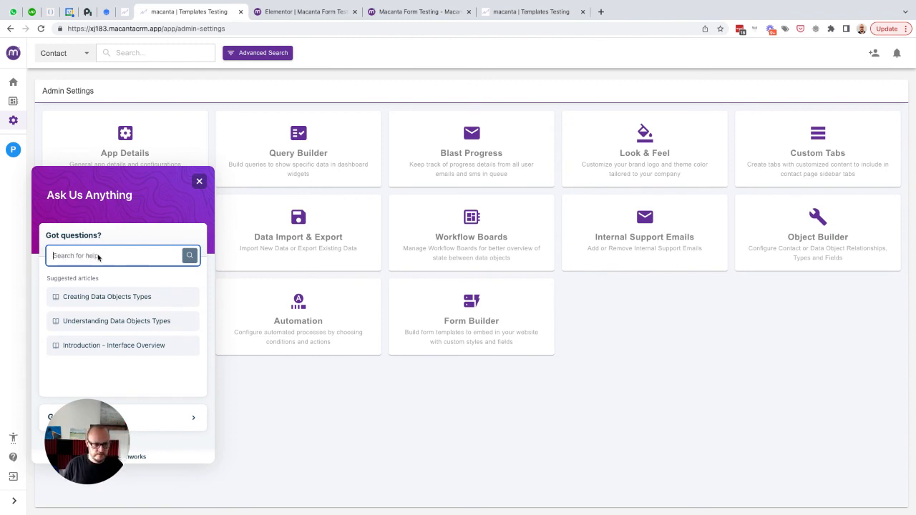
type("form")
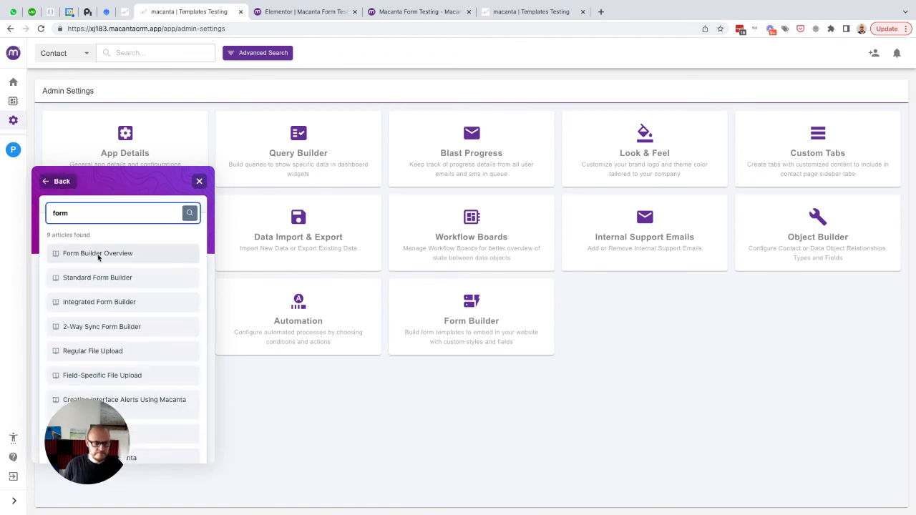
left_click(103, 258)
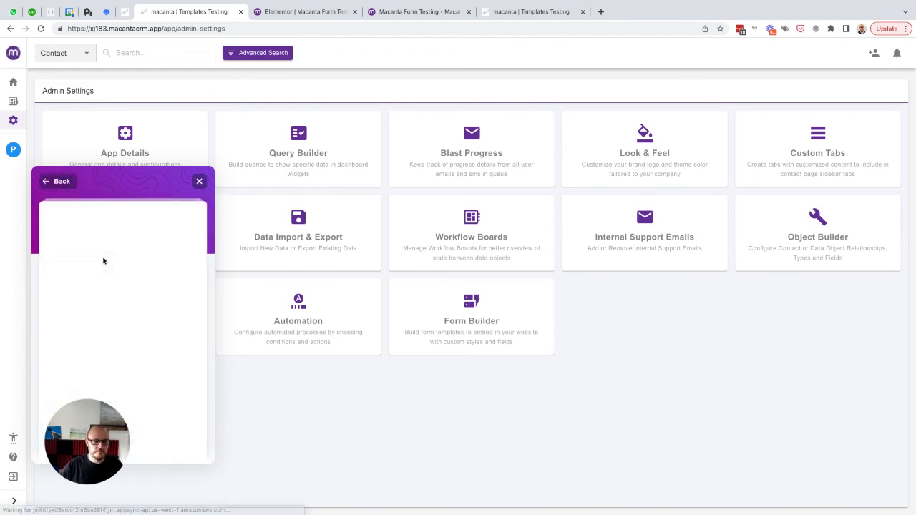
left_click(160, 220)
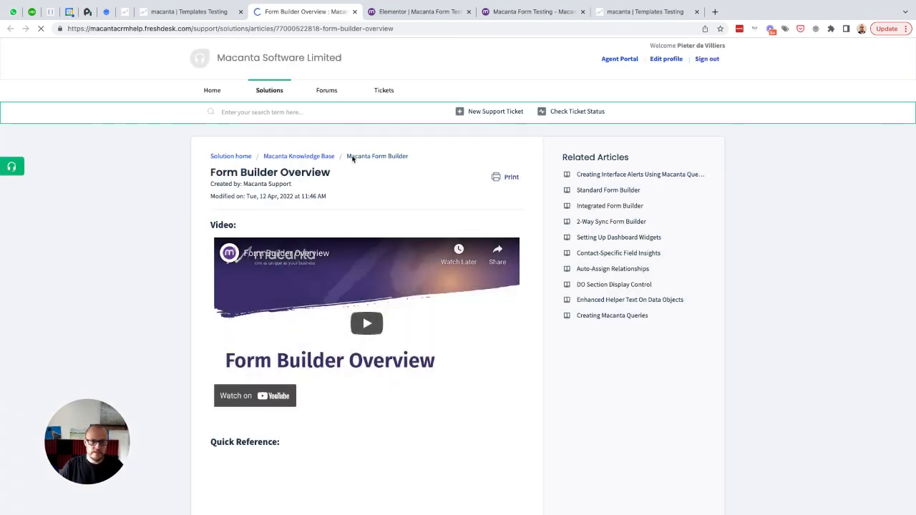
- Browse the six-article Macanta Form Builder folder, then close the help panel in Admin Settings
left_click(356, 156)
scroll(373, 202, "down", 2)
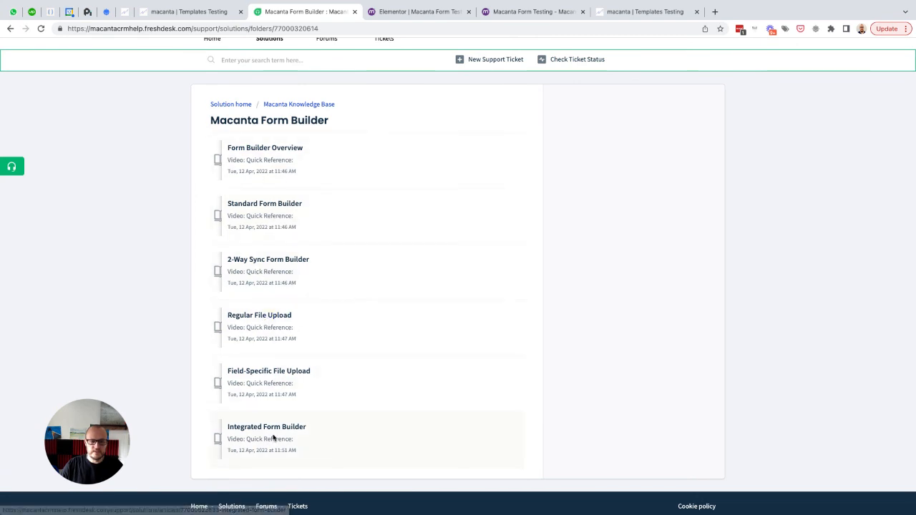
scroll(378, 221, "up", 2)
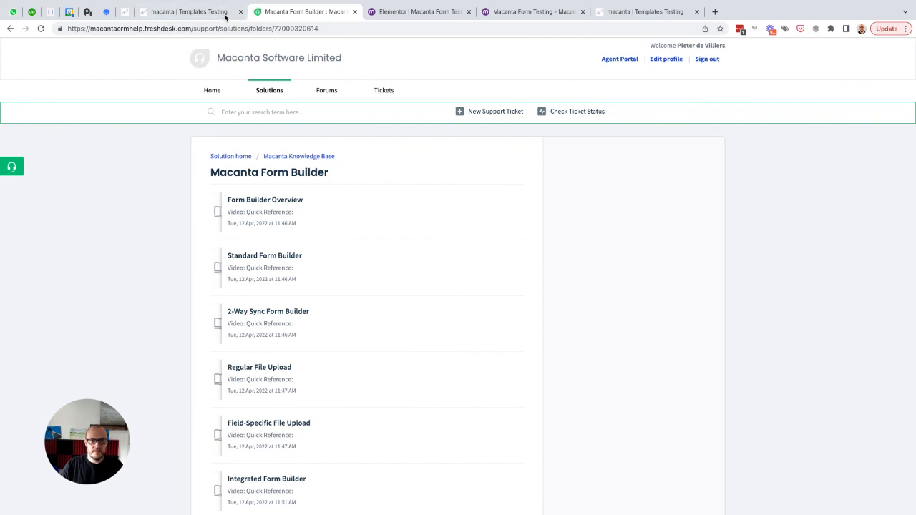
left_click(199, 14)
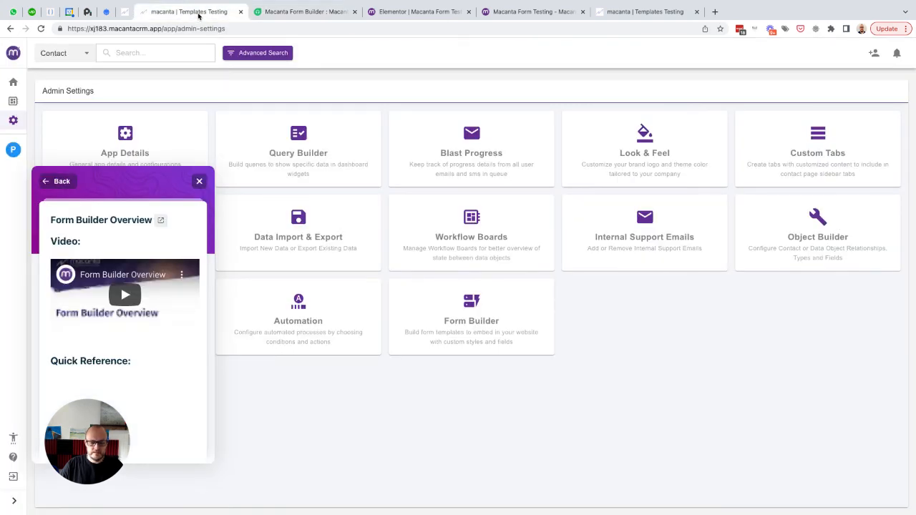
left_click(199, 181)
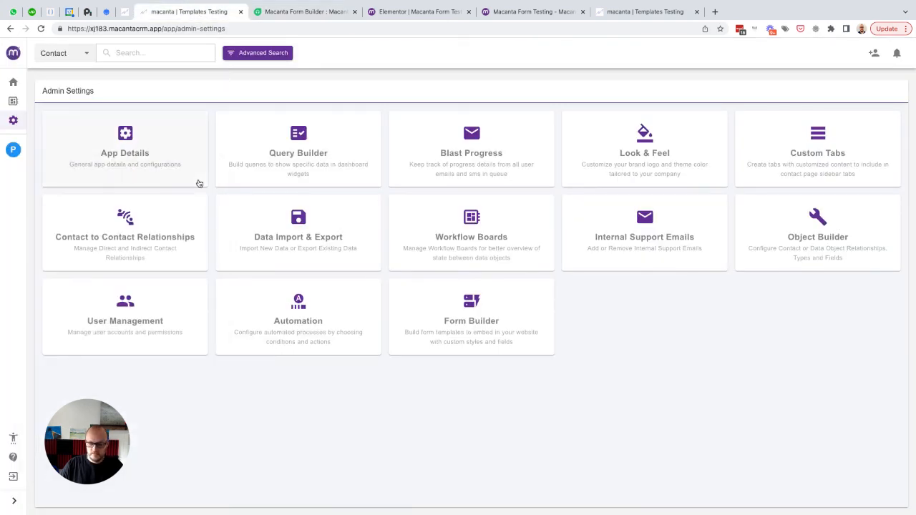